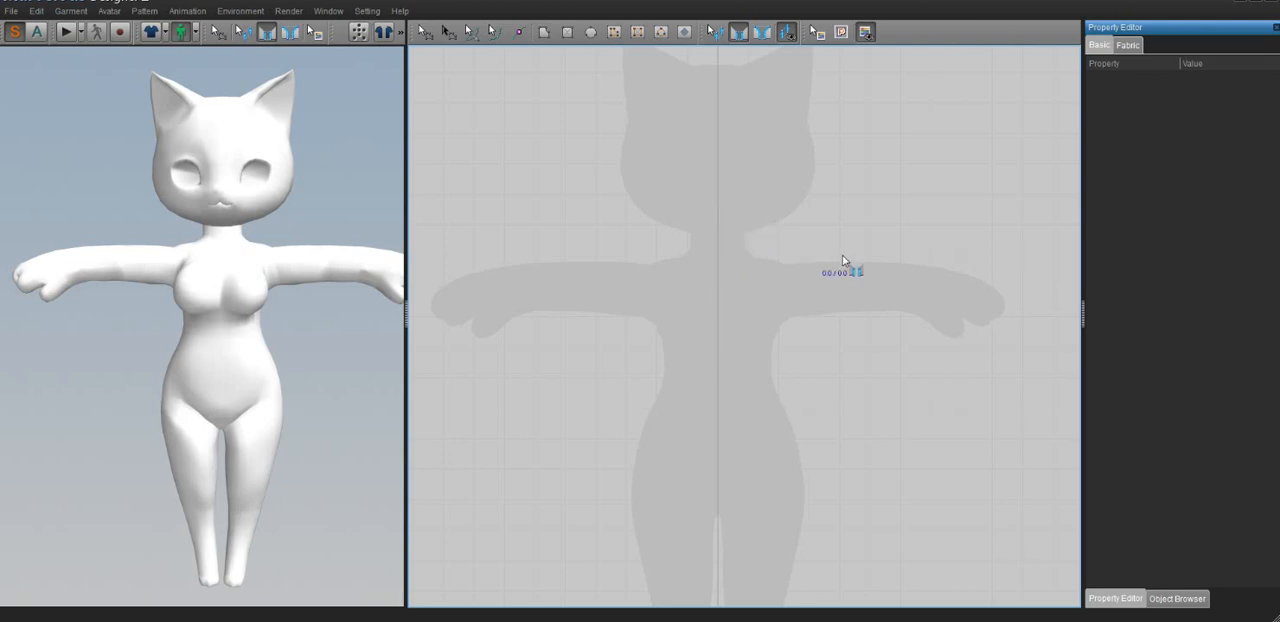
middle_drag(786, 360, 746, 322)
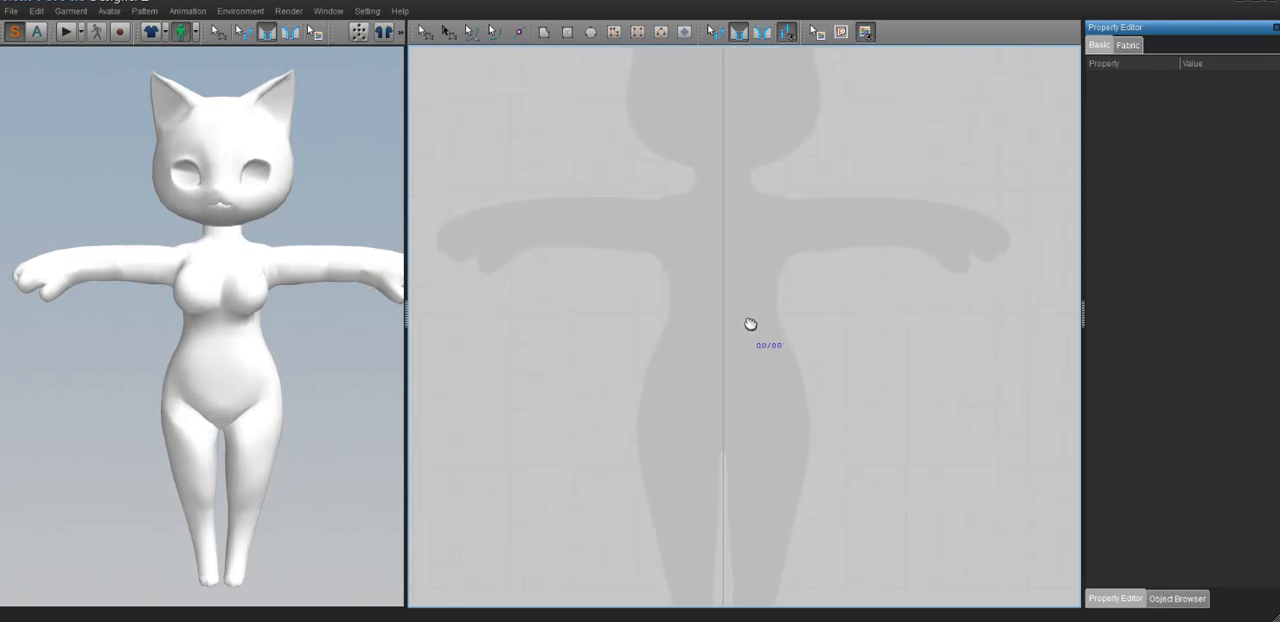
middle_drag(757, 251, 749, 271)
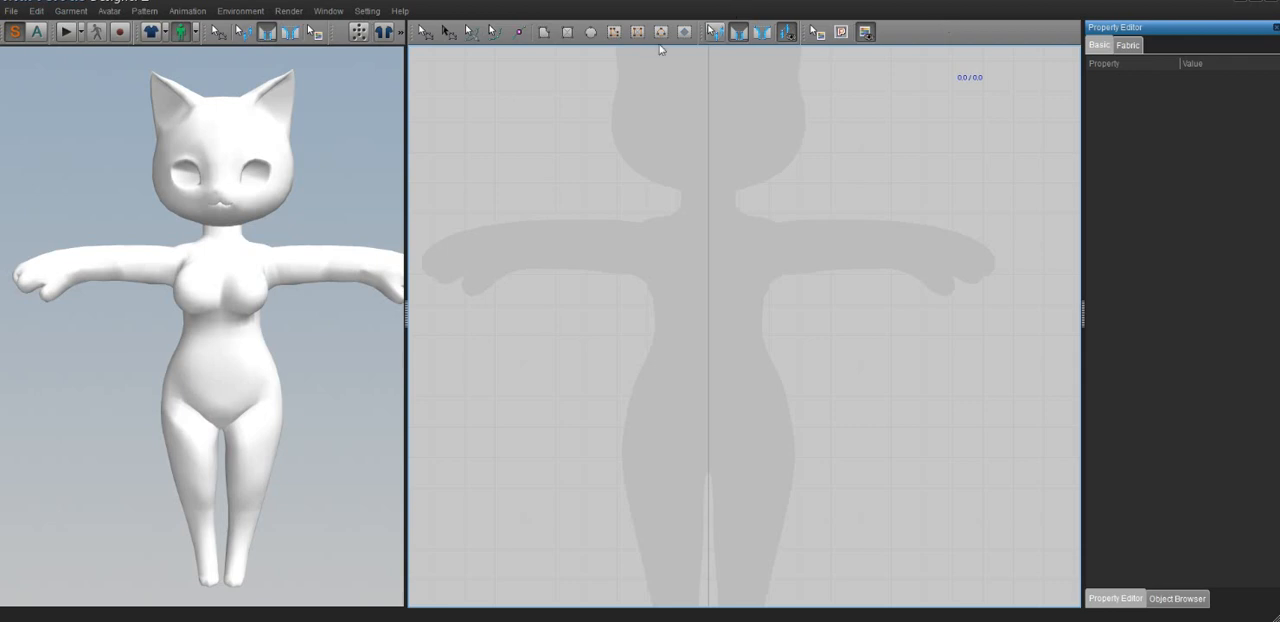
click(543, 32)
click(703, 252)
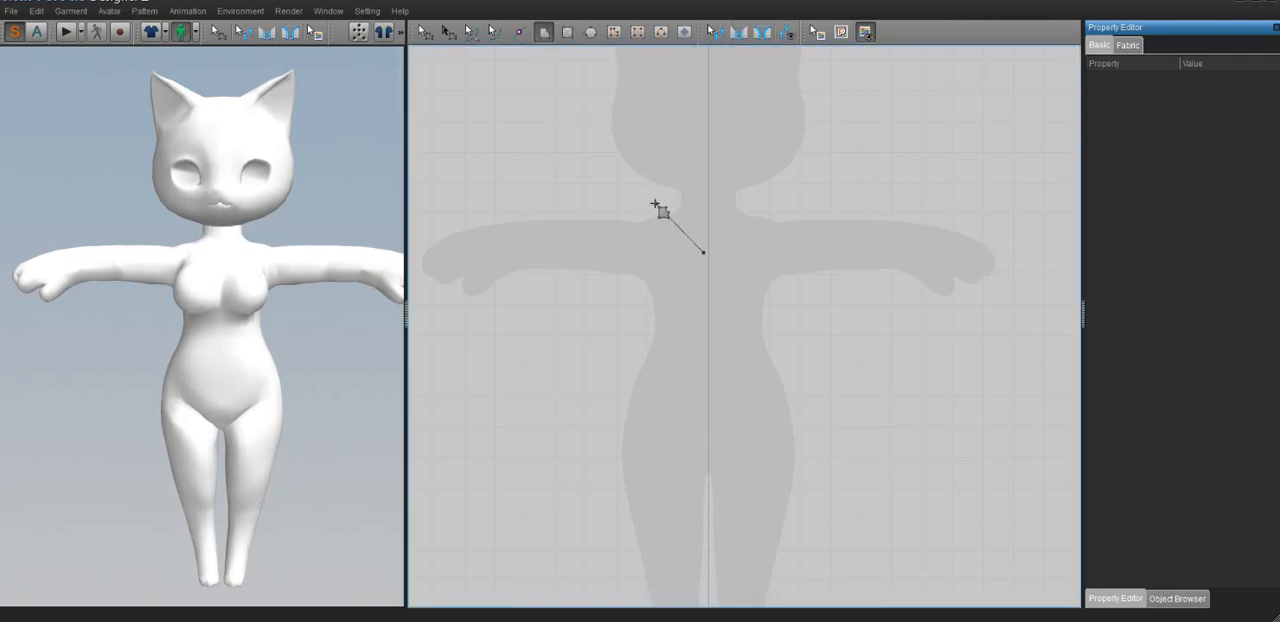
click(655, 204)
click(576, 232)
click(582, 304)
click(671, 327)
click(622, 400)
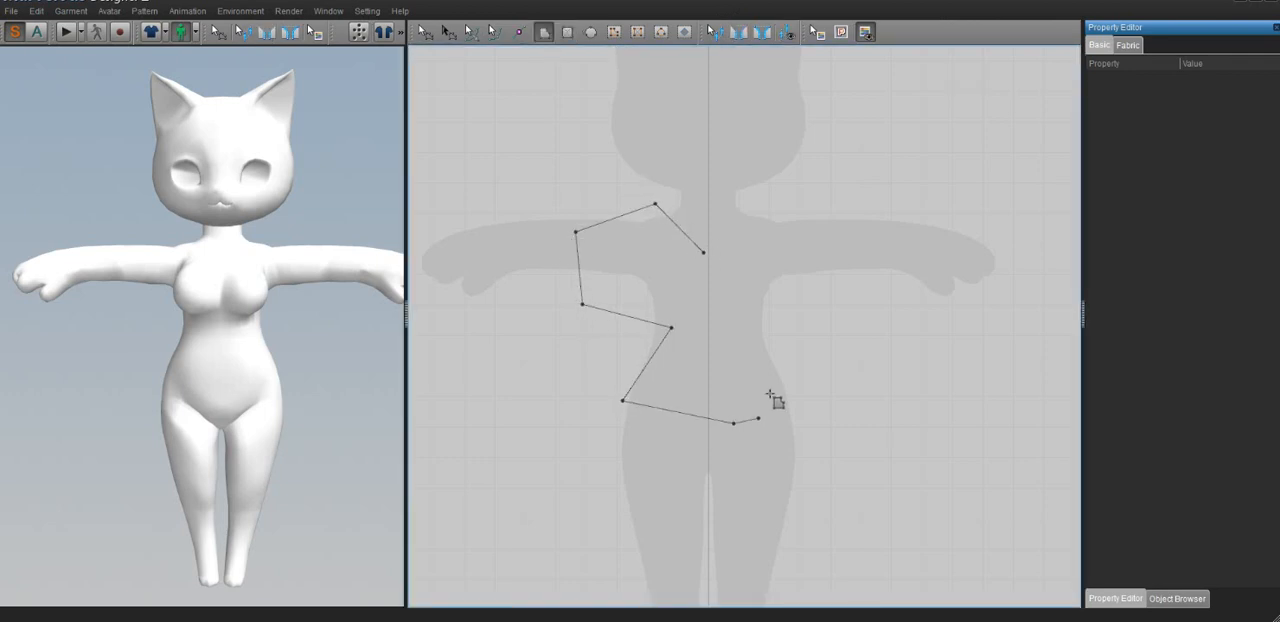
click(733, 423)
click(736, 324)
click(671, 275)
click(703, 251)
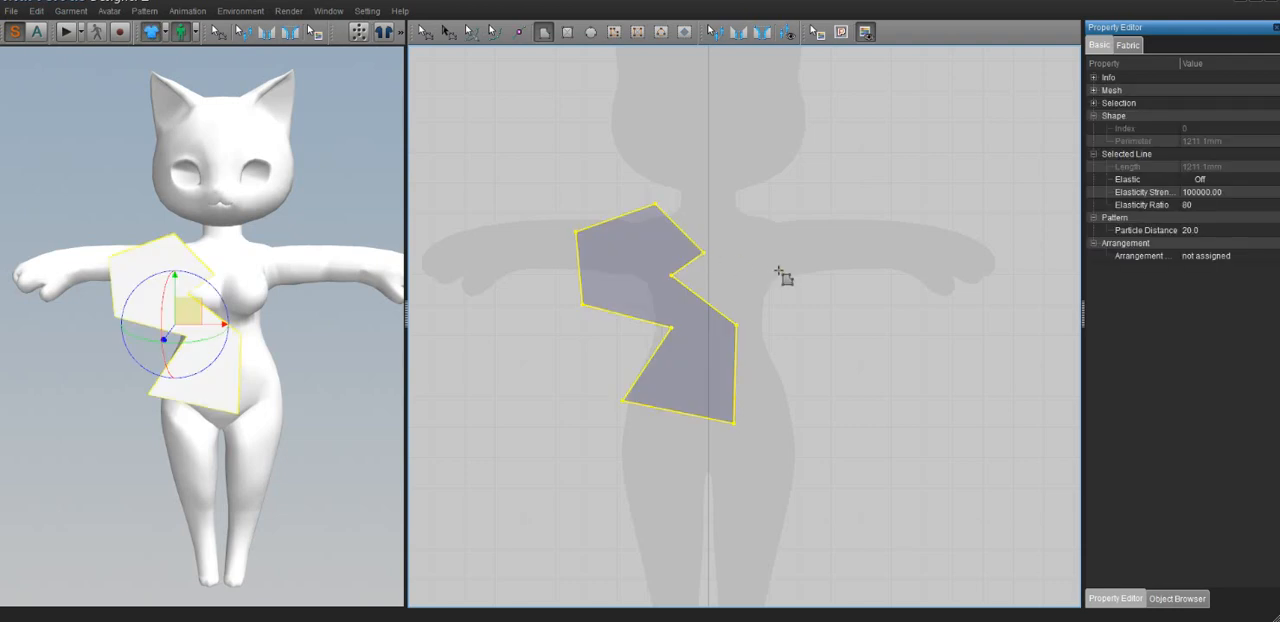
key(Delete)
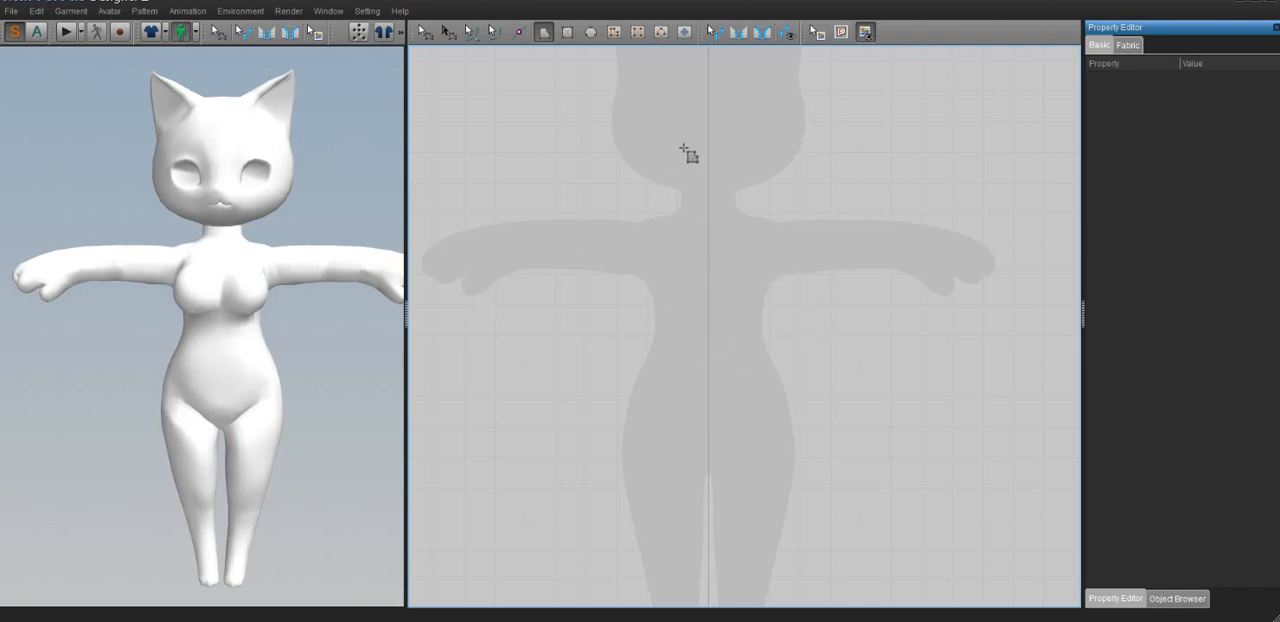
Draw a closed polygon pattern for half a short-sleeved V-neck shirt, following the avatar silhouette from the body's centre line around one arm
middle_drag(750, 268, 718, 274)
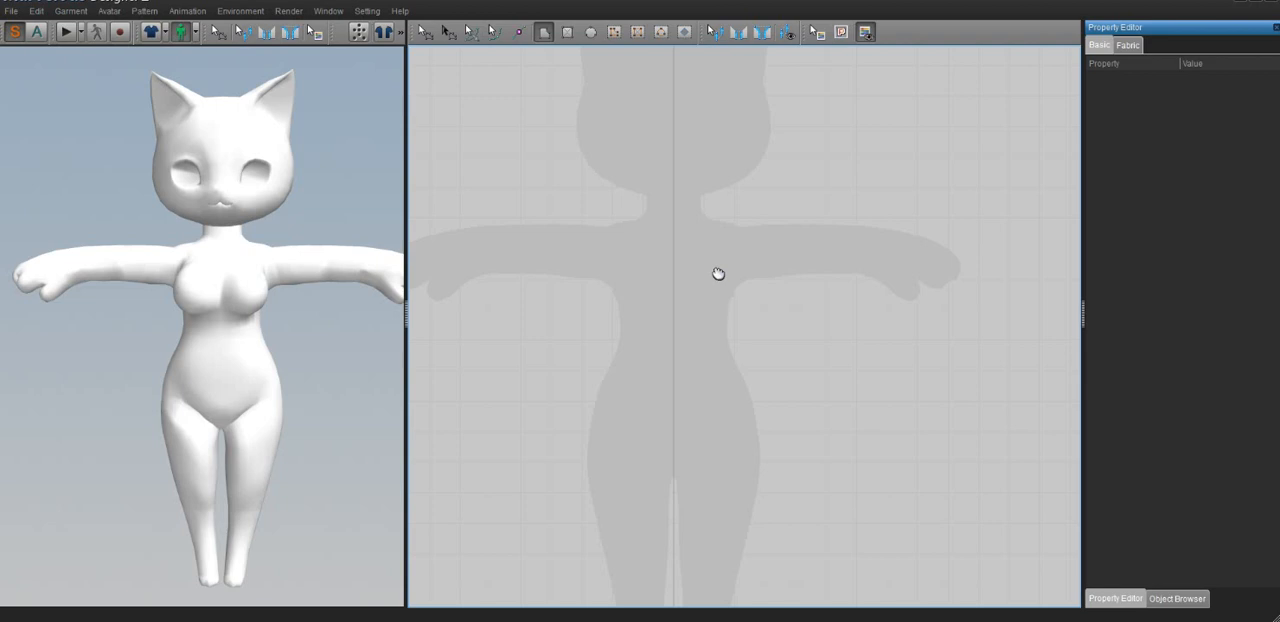
click(542, 37)
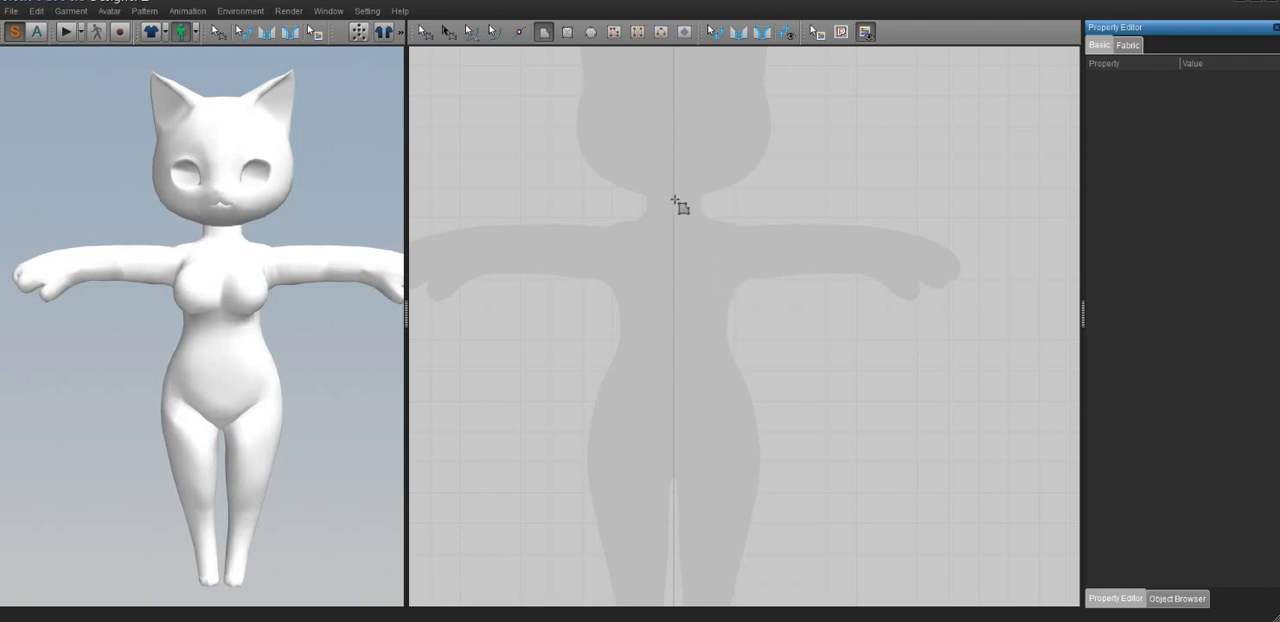
click(673, 251)
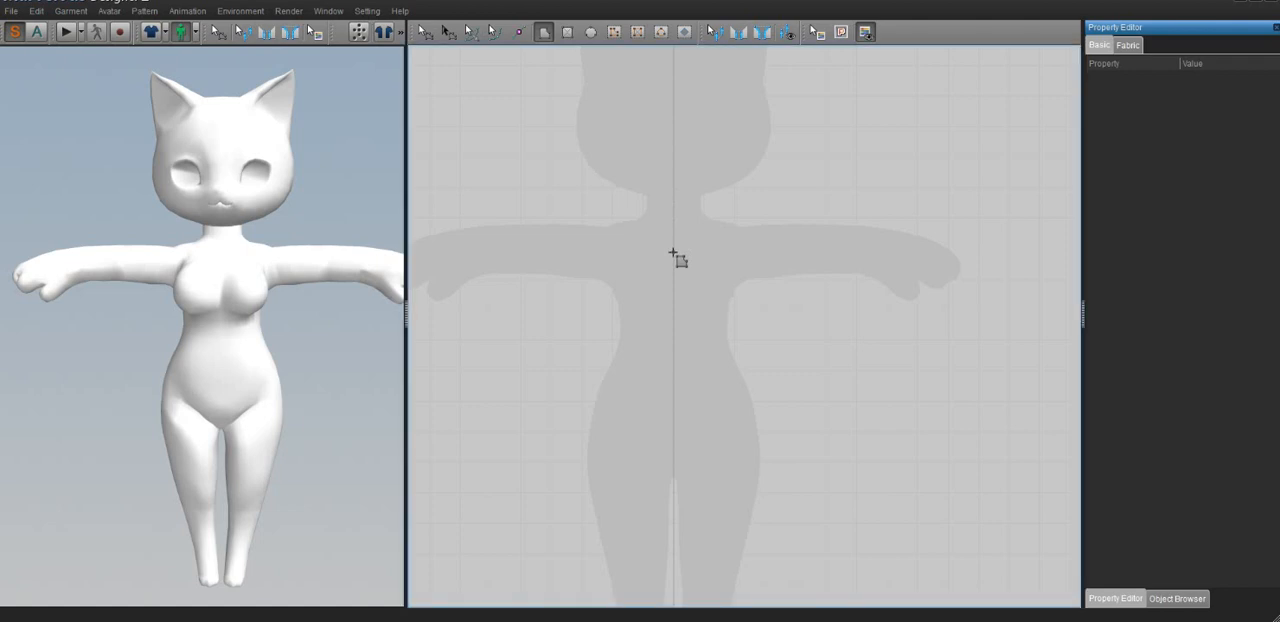
click(634, 218)
click(604, 219)
click(603, 219)
click(531, 219)
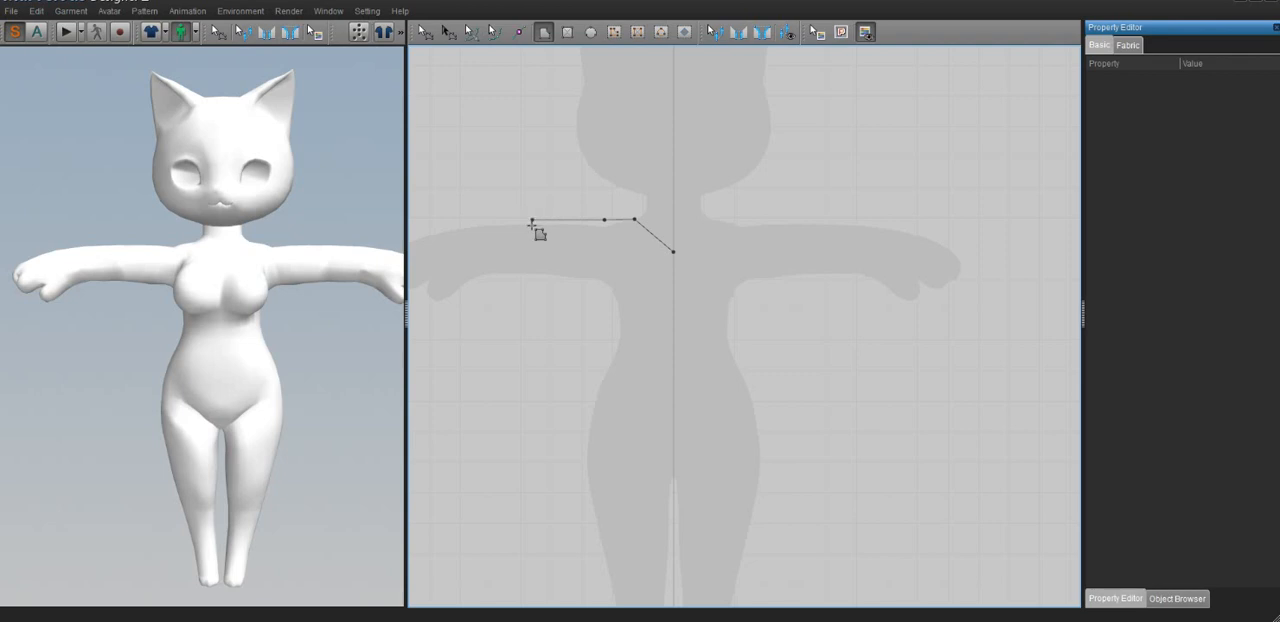
click(531, 292)
click(609, 295)
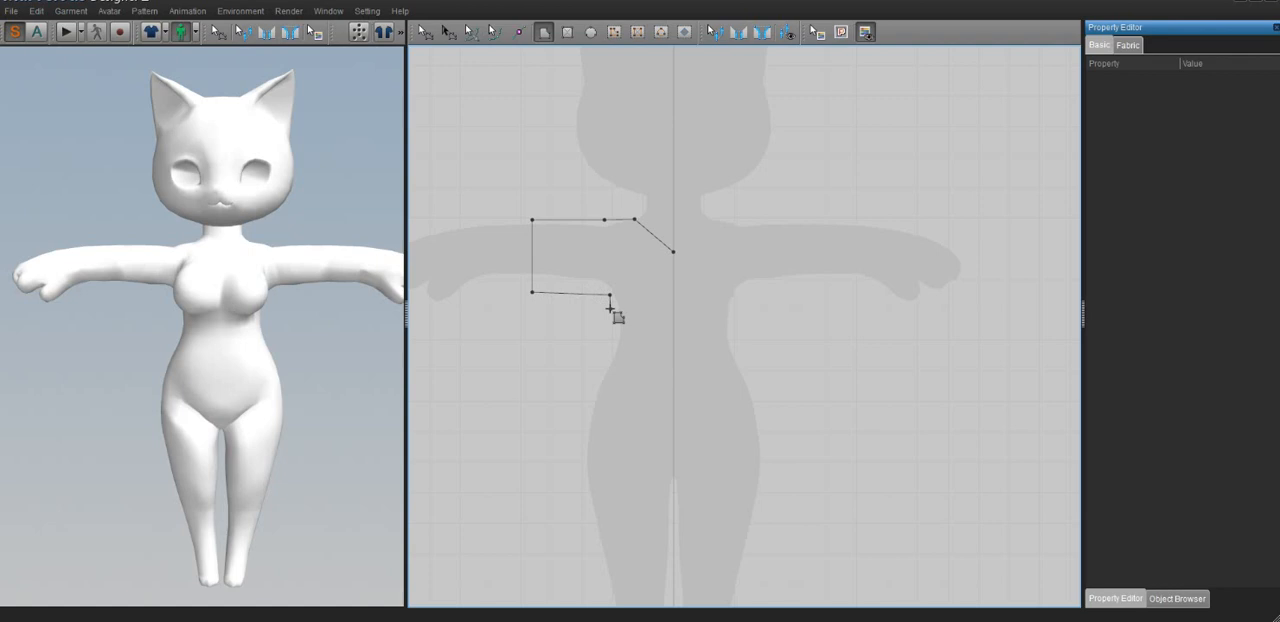
click(585, 443)
click(674, 445)
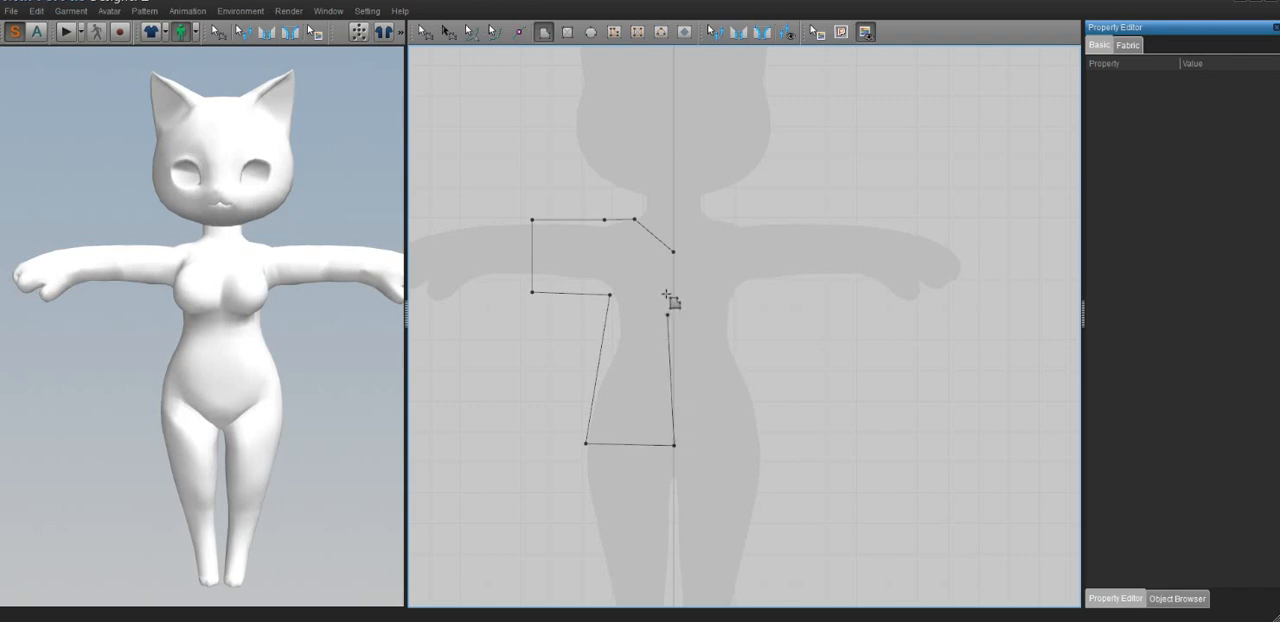
click(674, 251)
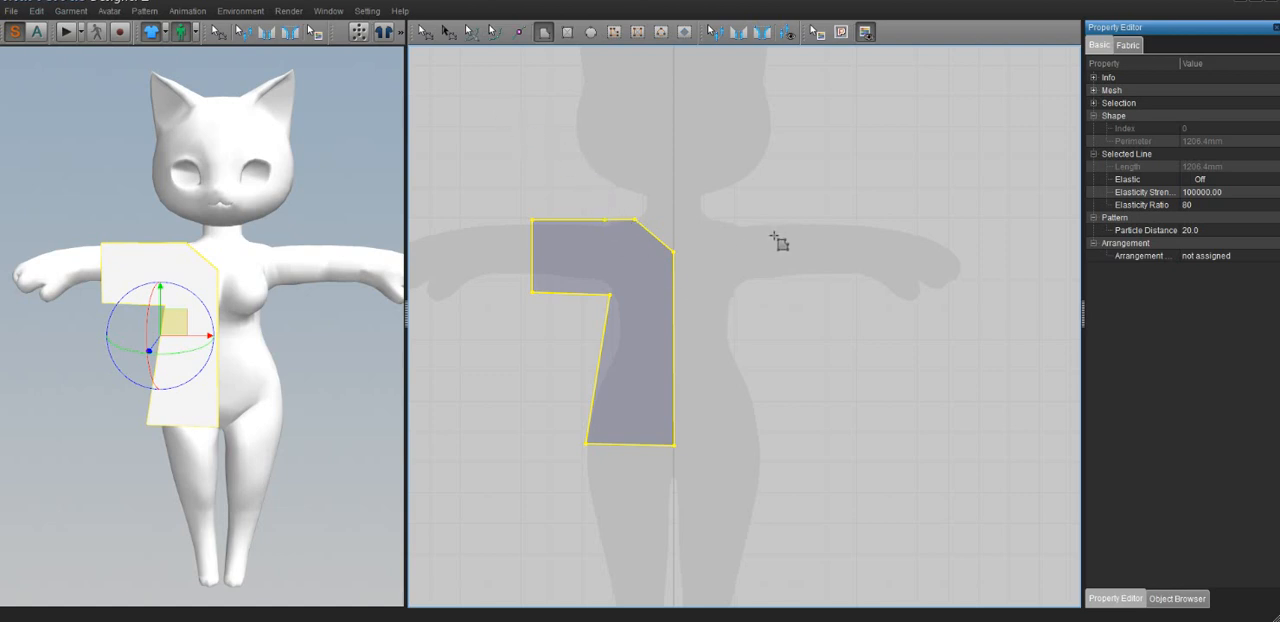
Unfold the half-shirt pattern across its vertical centre edge to make a full shirt piece
click(418, 28)
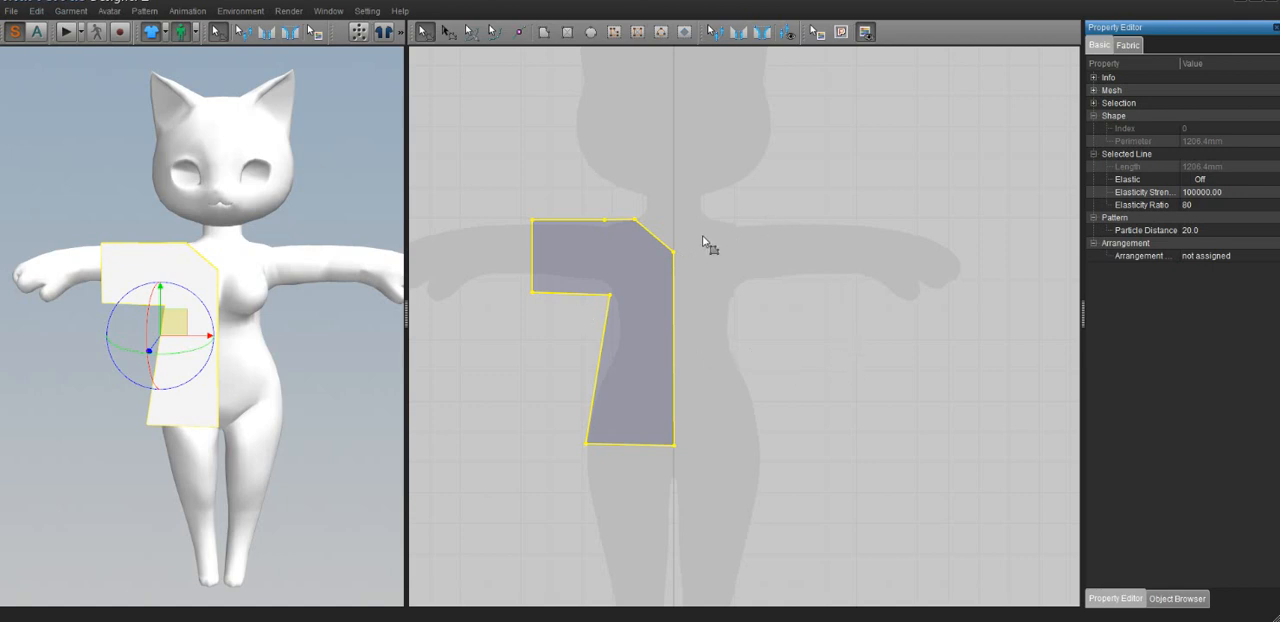
click(686, 272)
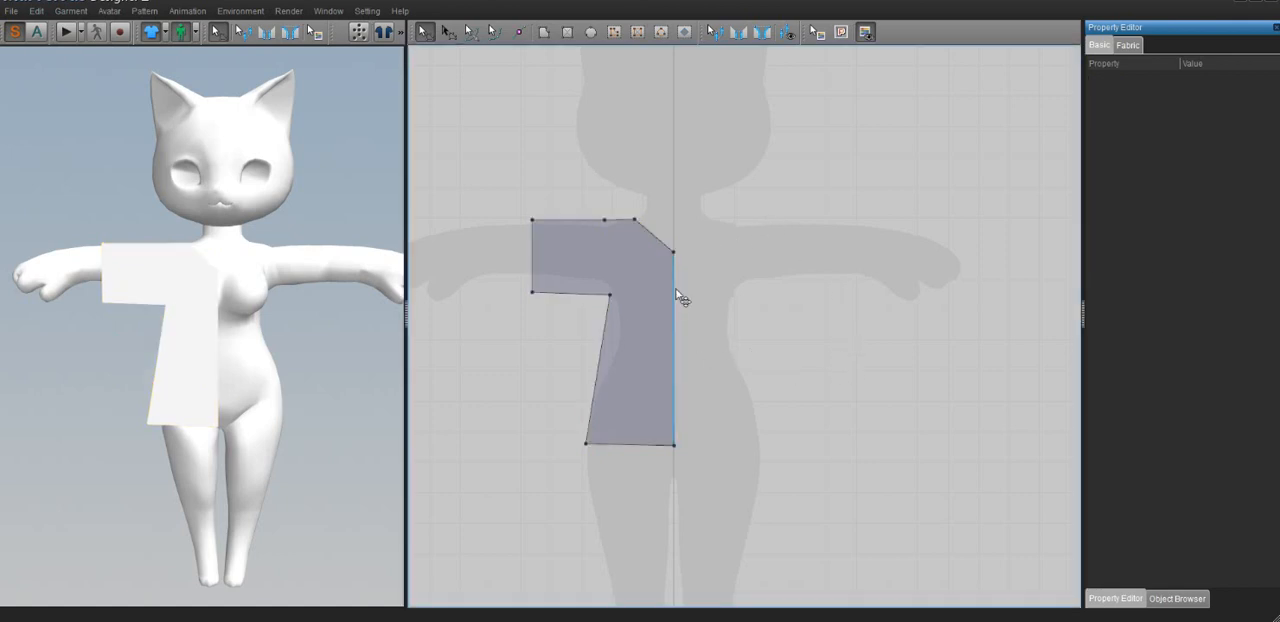
right_click(677, 290)
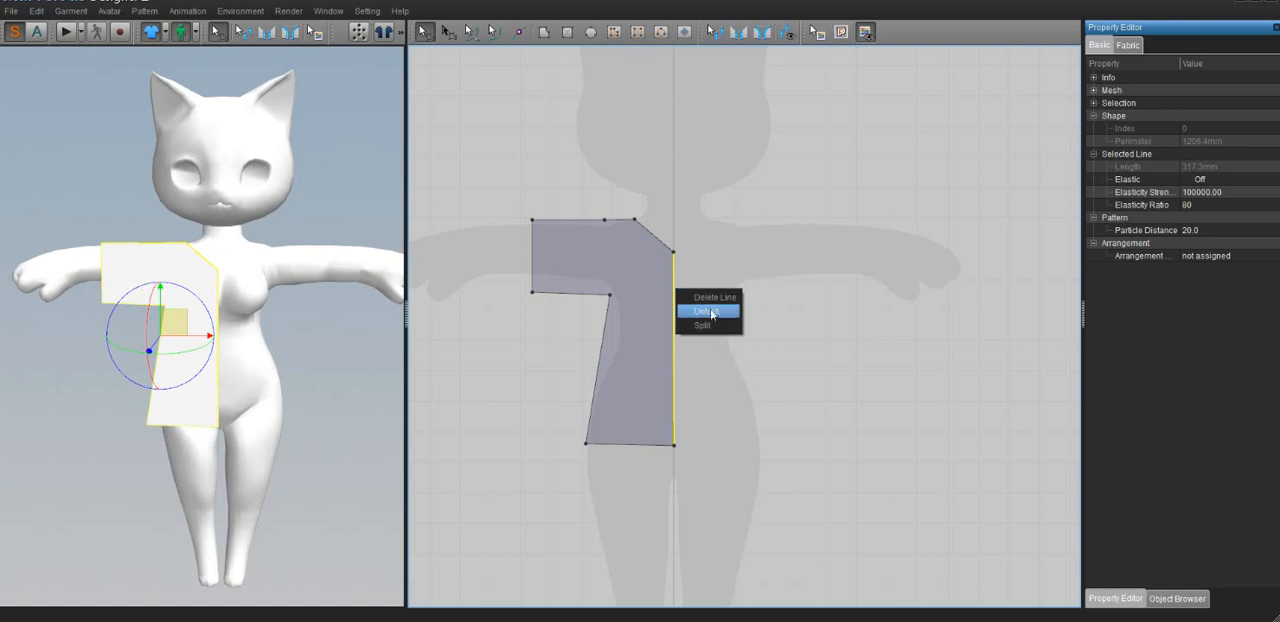
click(712, 313)
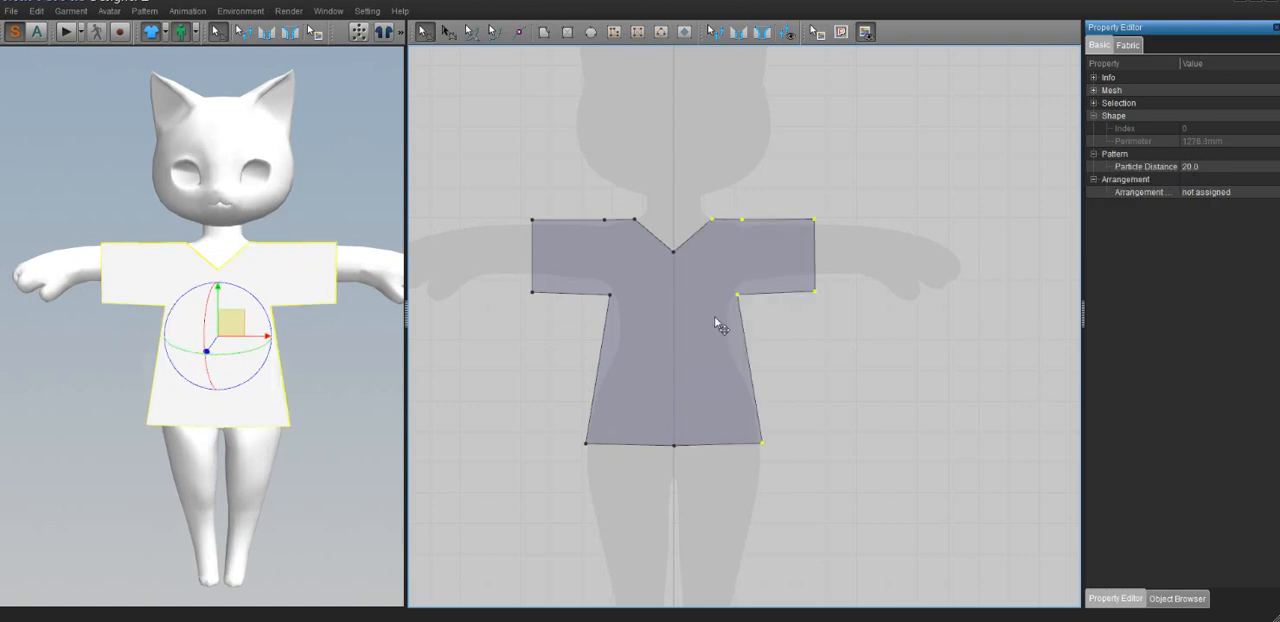
click(663, 330)
click(447, 32)
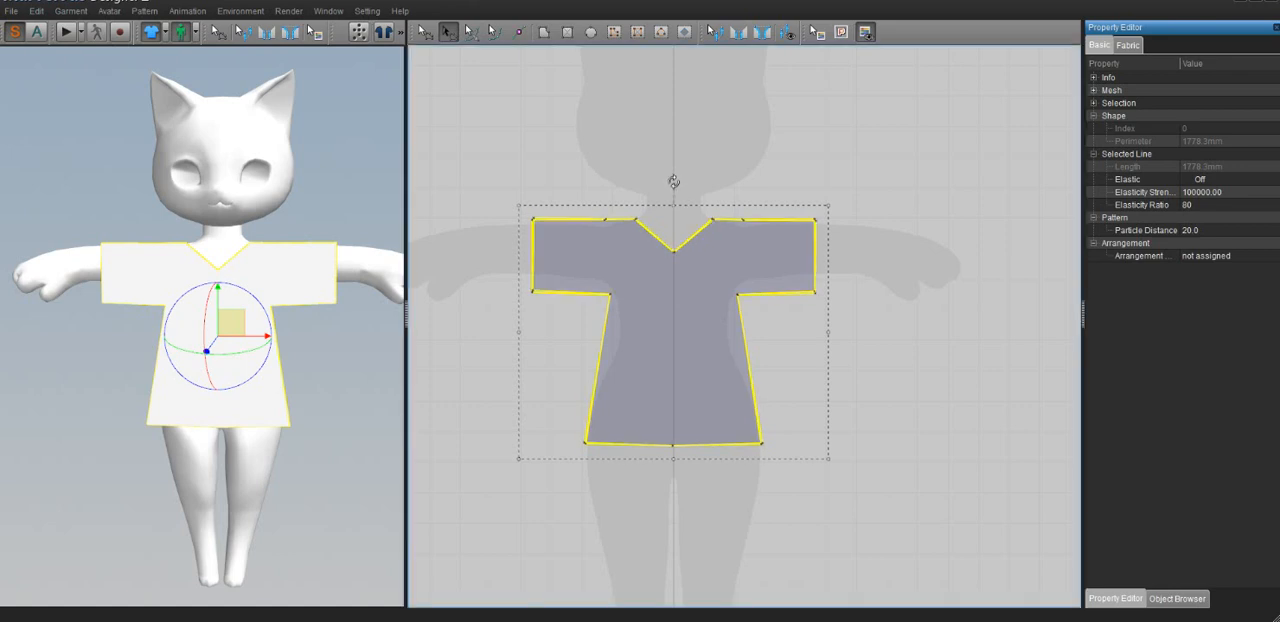
click(426, 33)
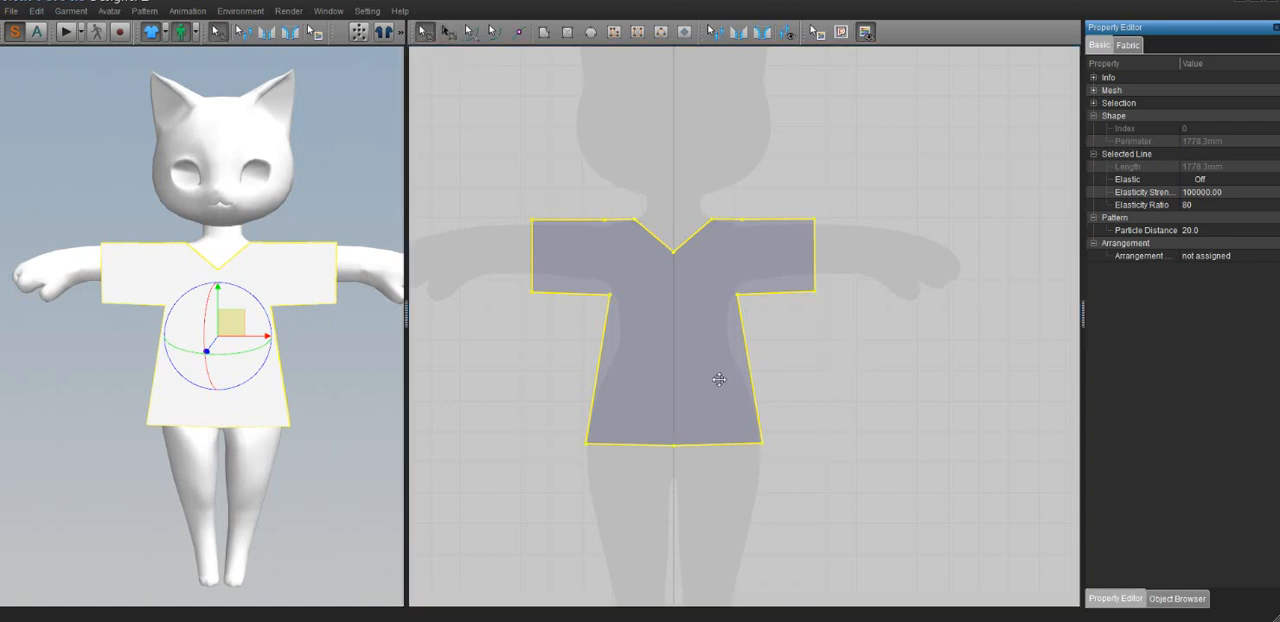
Delete the middle point of the shirt pattern's hem to straighten the edge
right_drag(729, 368, 705, 296)
middle_drag(705, 296, 702, 290)
click(824, 396)
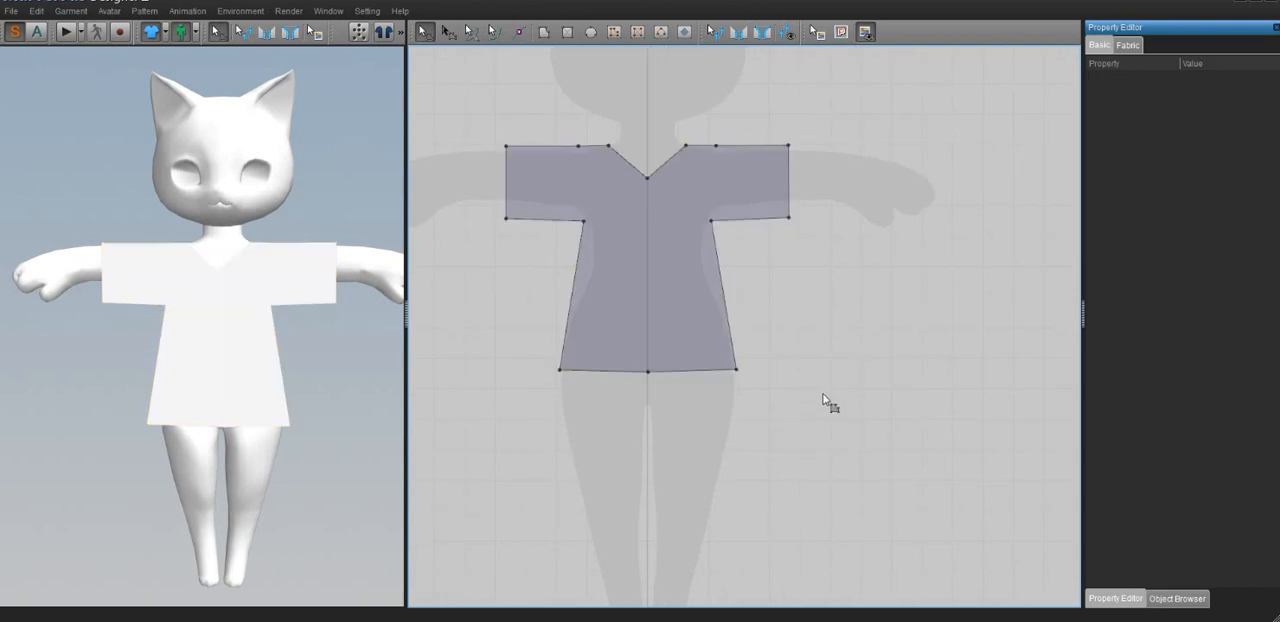
click(650, 374)
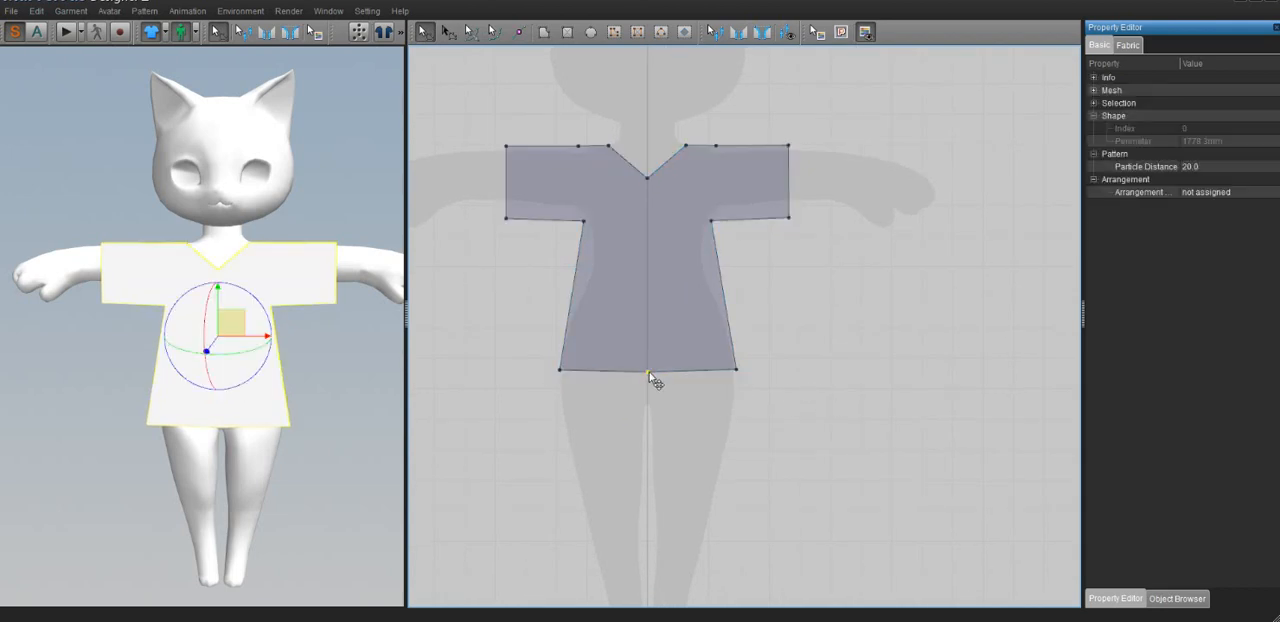
key(Delete)
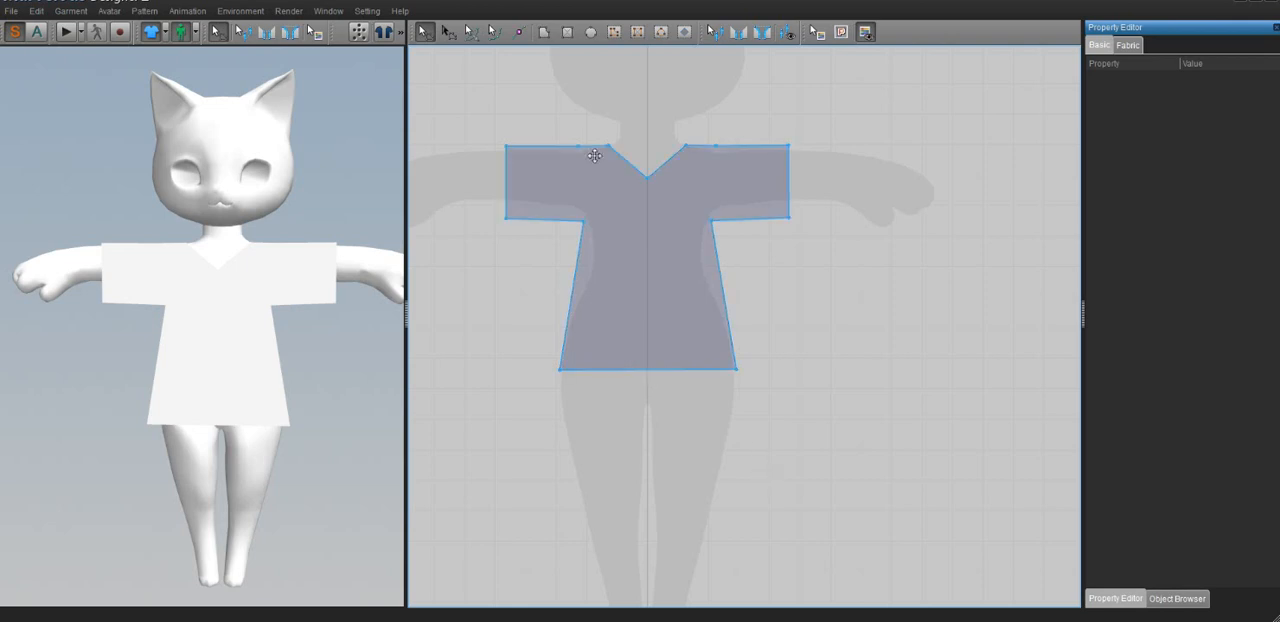
Copy the shirt pattern and paste the duplicate beside the original, clear of its sleeve
middle_drag(741, 375, 651, 448)
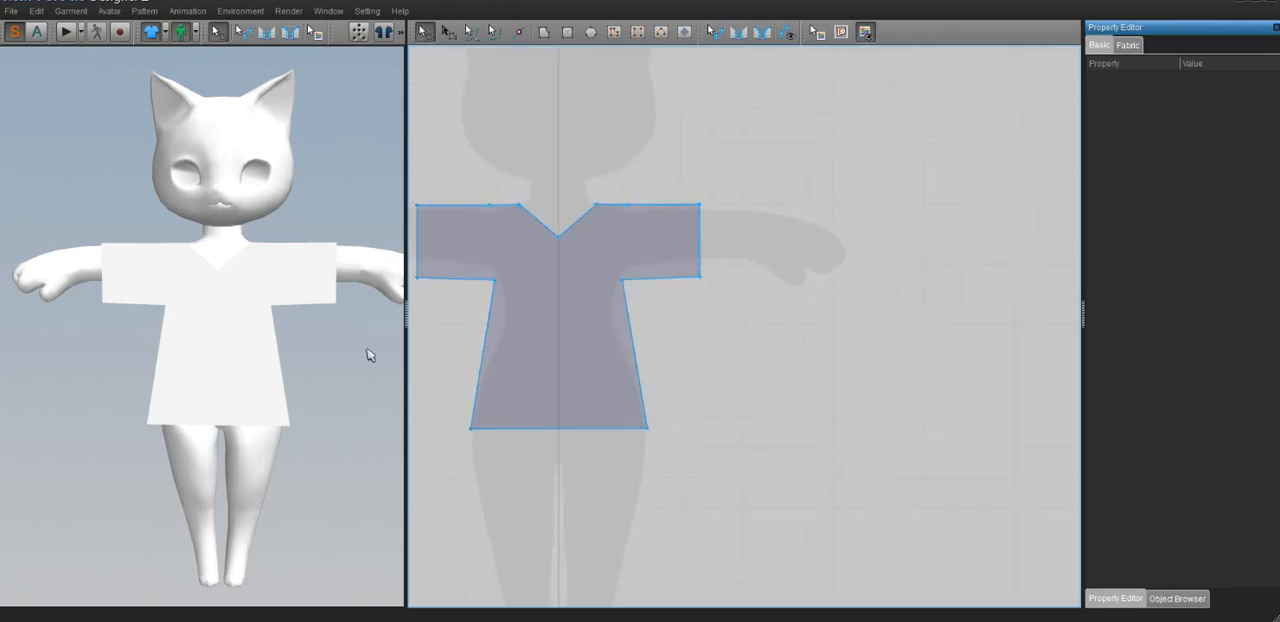
mouse_move(340, 331)
right_down()
mouse_move(89, 331)
mouse_move(330, 328)
right_up()
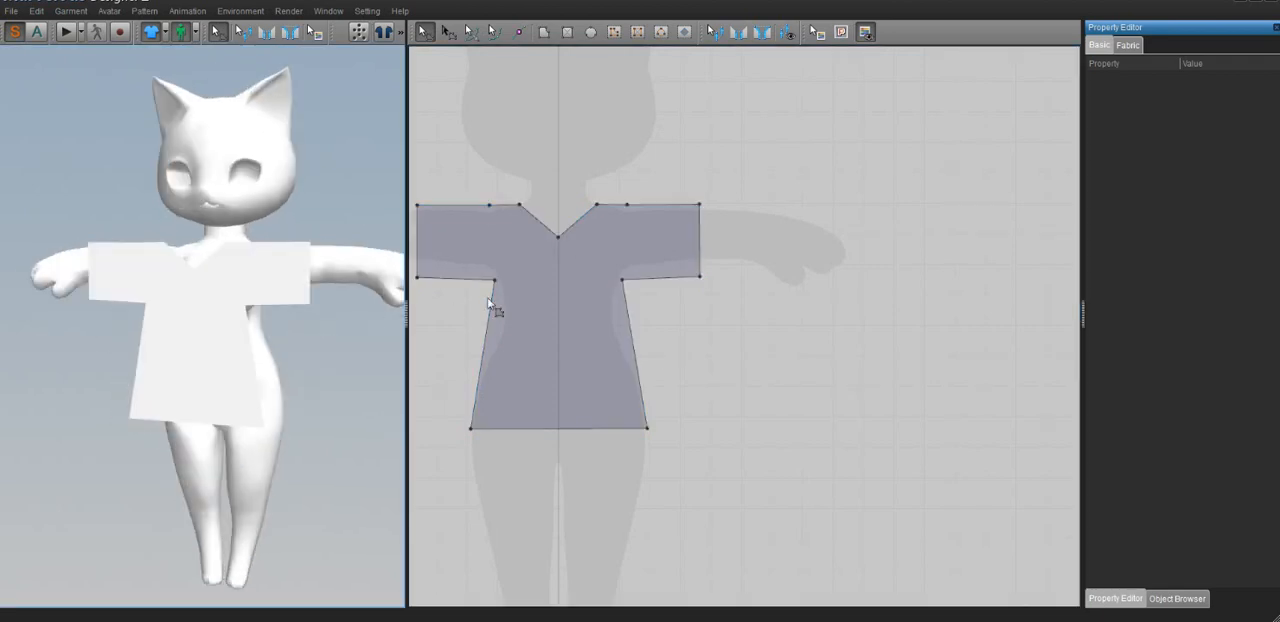
right_click(557, 304)
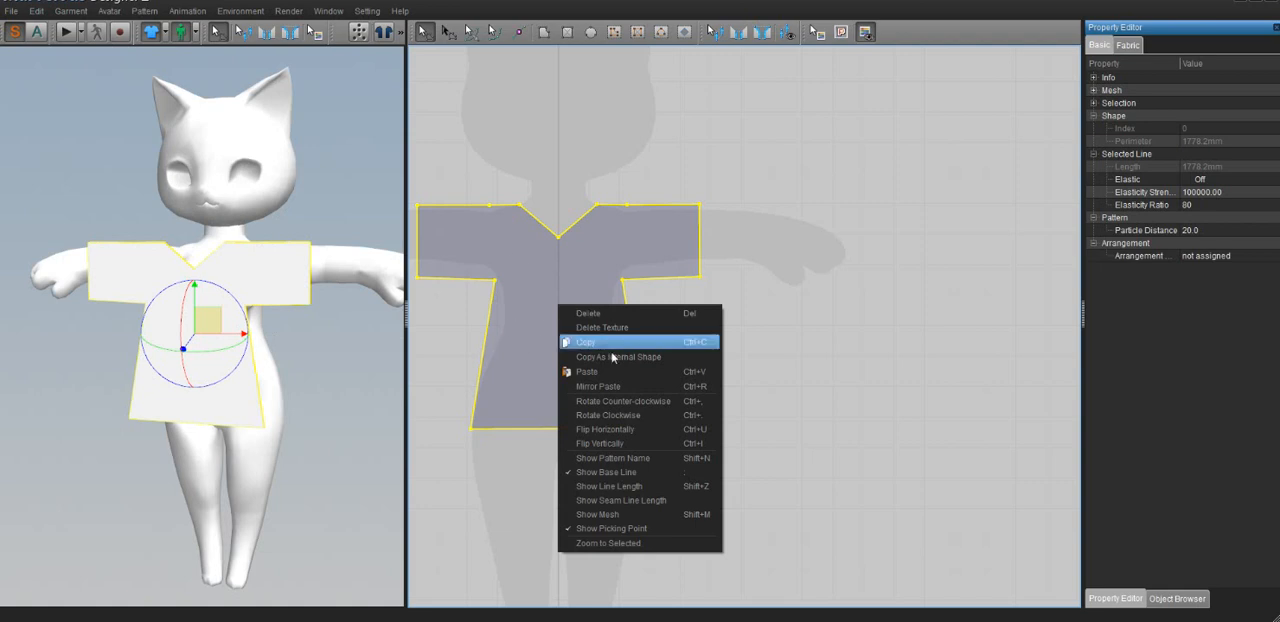
click(598, 343)
click(773, 314)
right_click(774, 316)
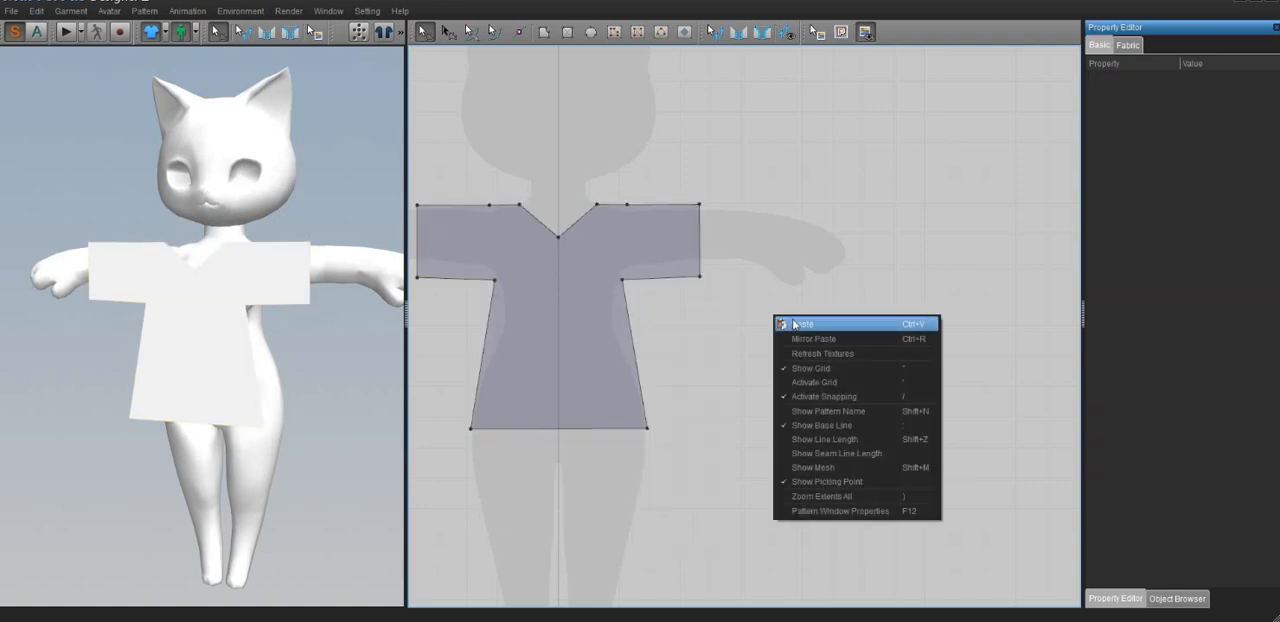
click(784, 323)
click(862, 312)
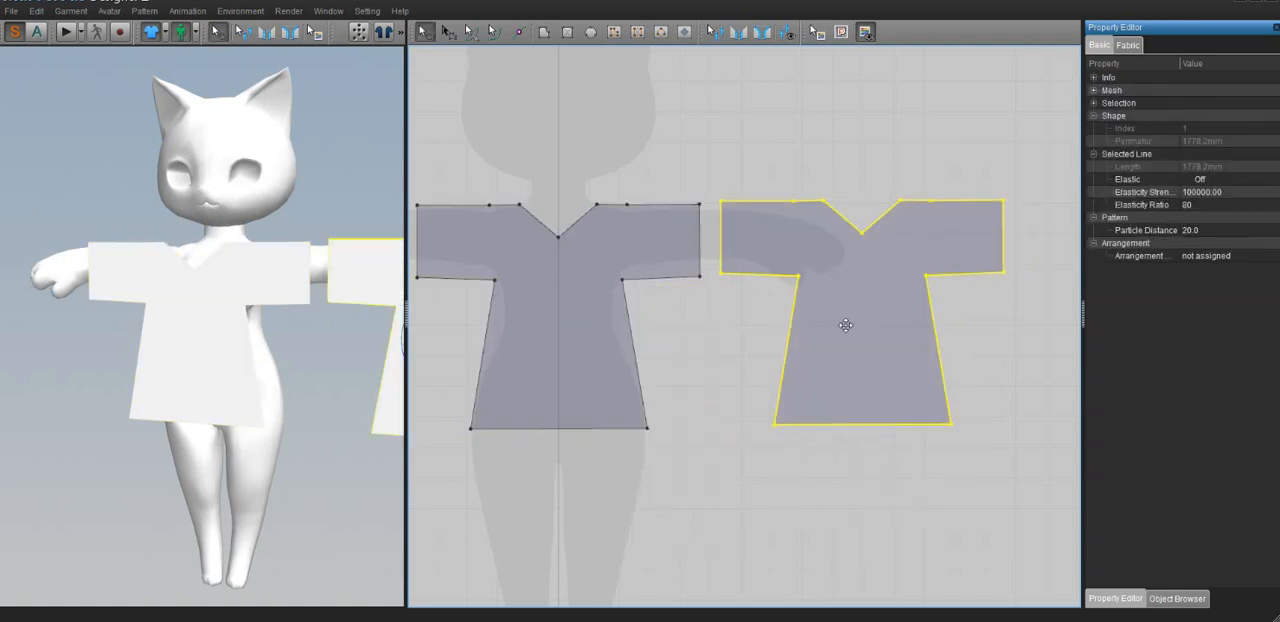
Delete the V-neck point of the duplicated shirt piece and bend its neckline edge downward into a shallow scoop
scroll(269, 280, down, 5)
middle_drag(326, 312, 280, 342)
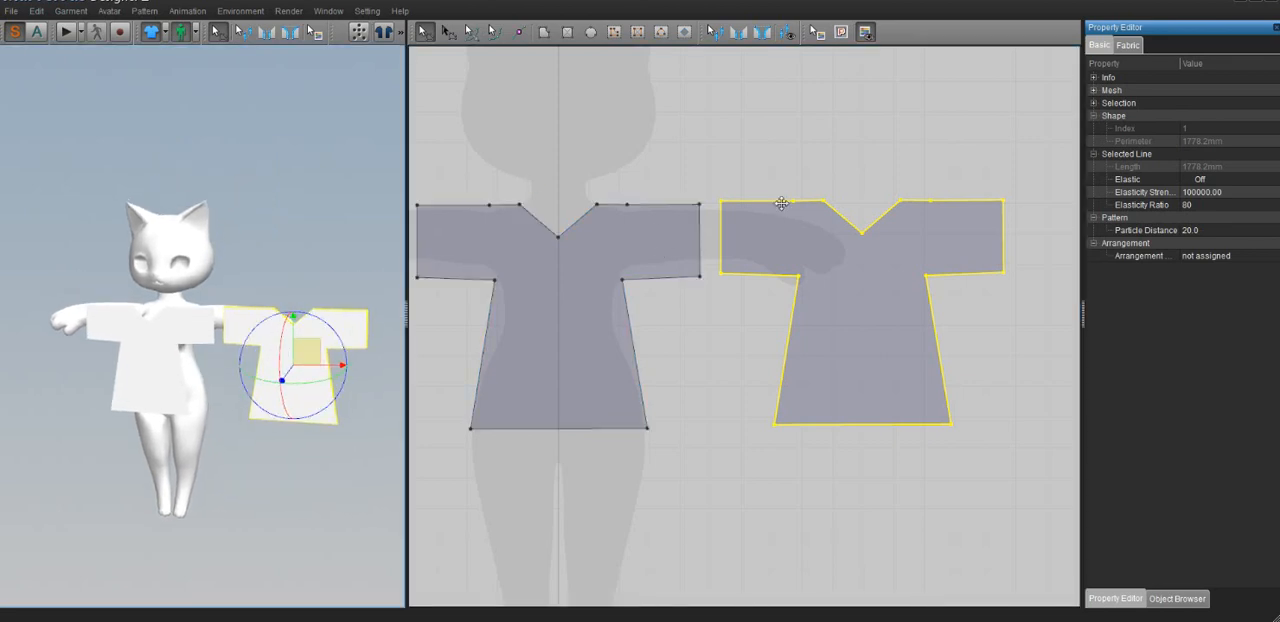
middle_drag(781, 196, 713, 230)
click(766, 163)
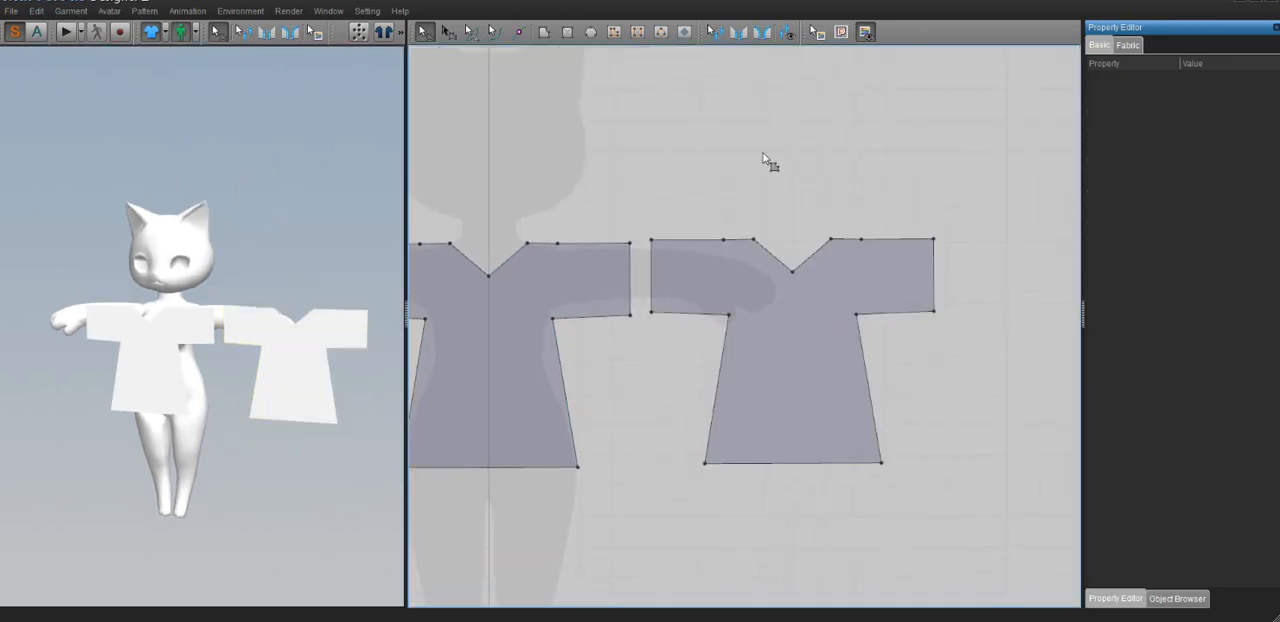
click(796, 282)
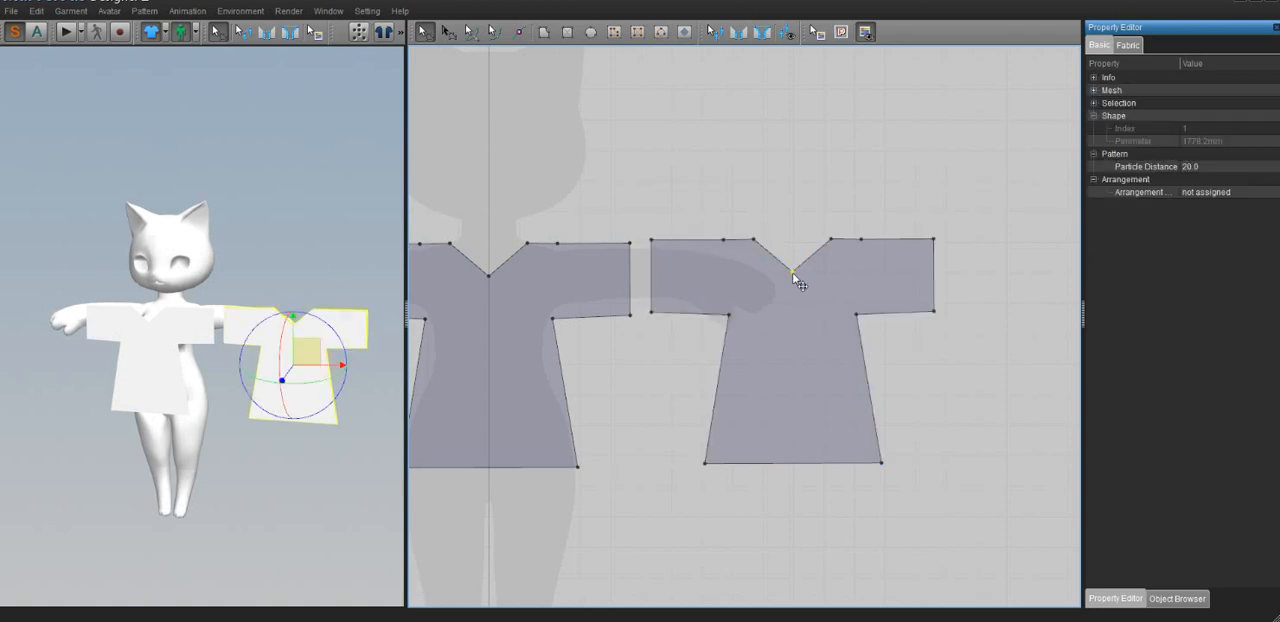
key(Delete)
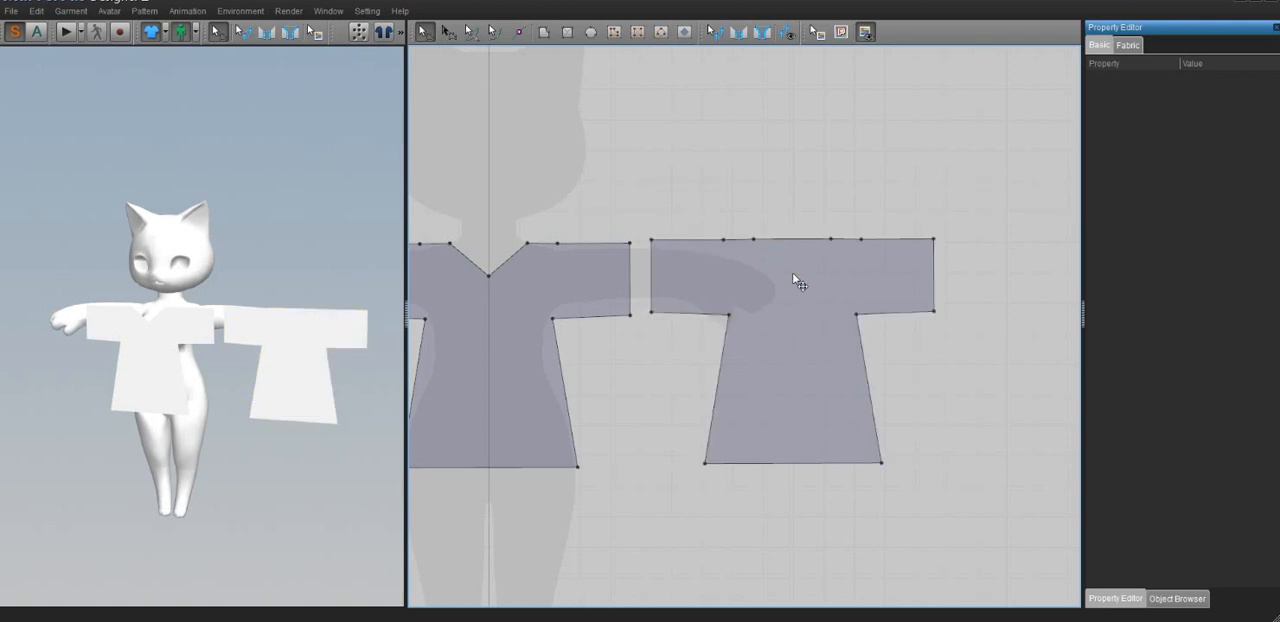
click(470, 31)
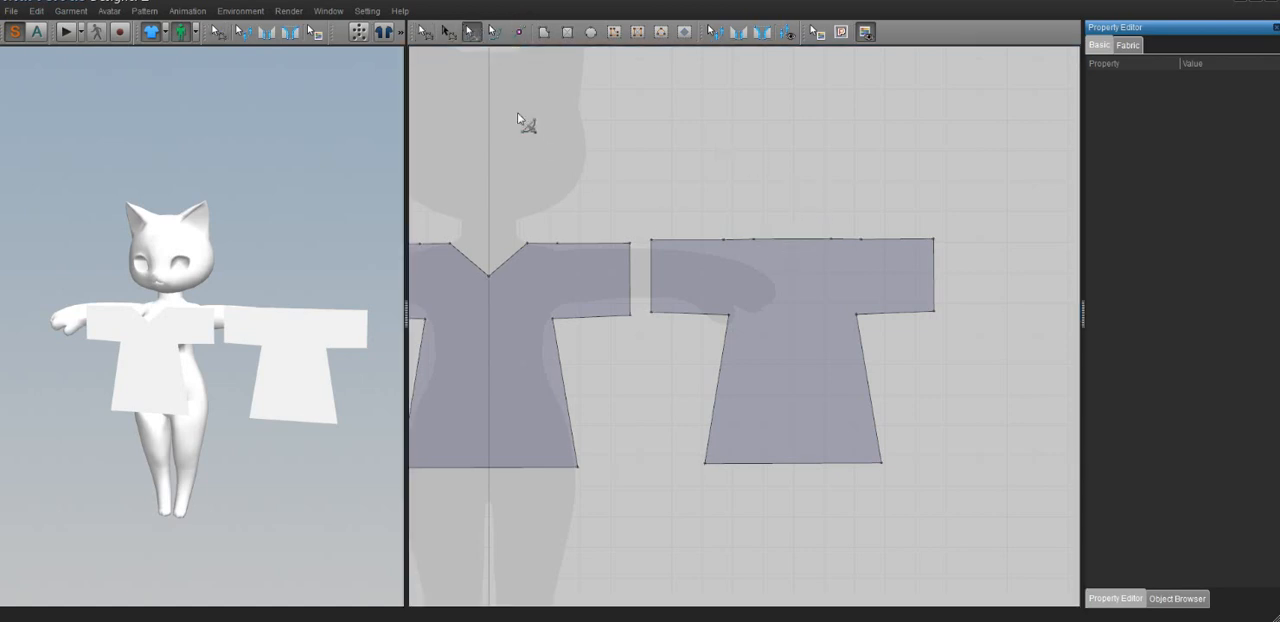
drag(787, 240, 793, 277)
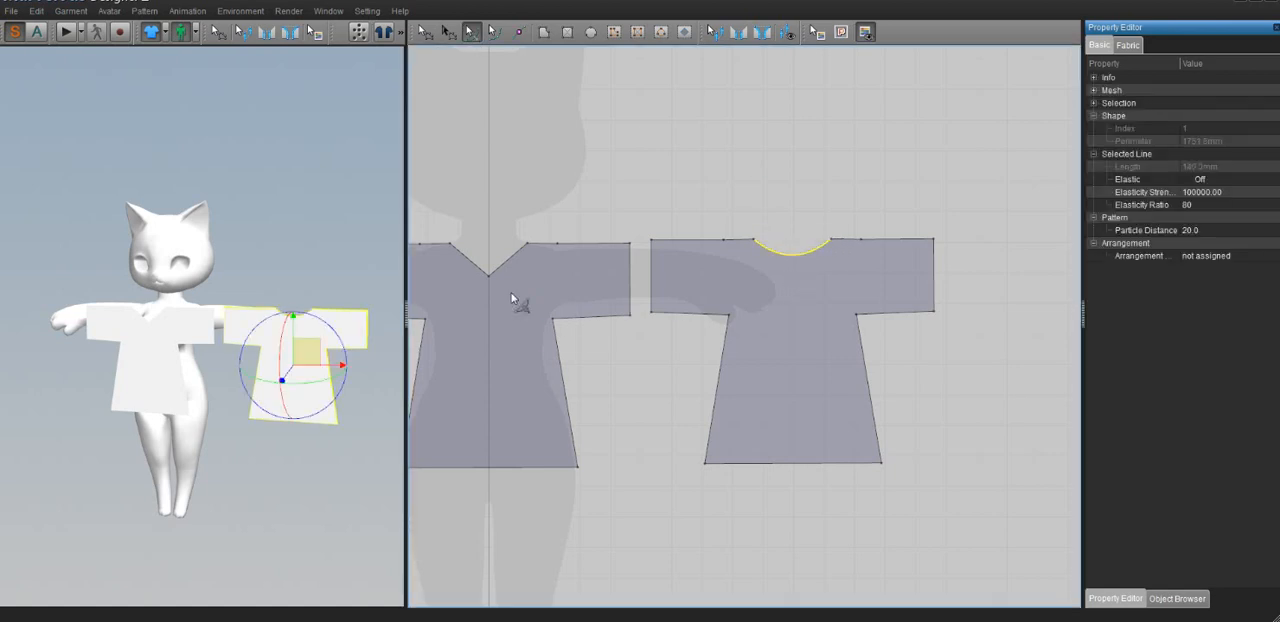
Delete the V-neck point of the original shirt piece and bend its neckline edge downward into a deep scoop
click(424, 32)
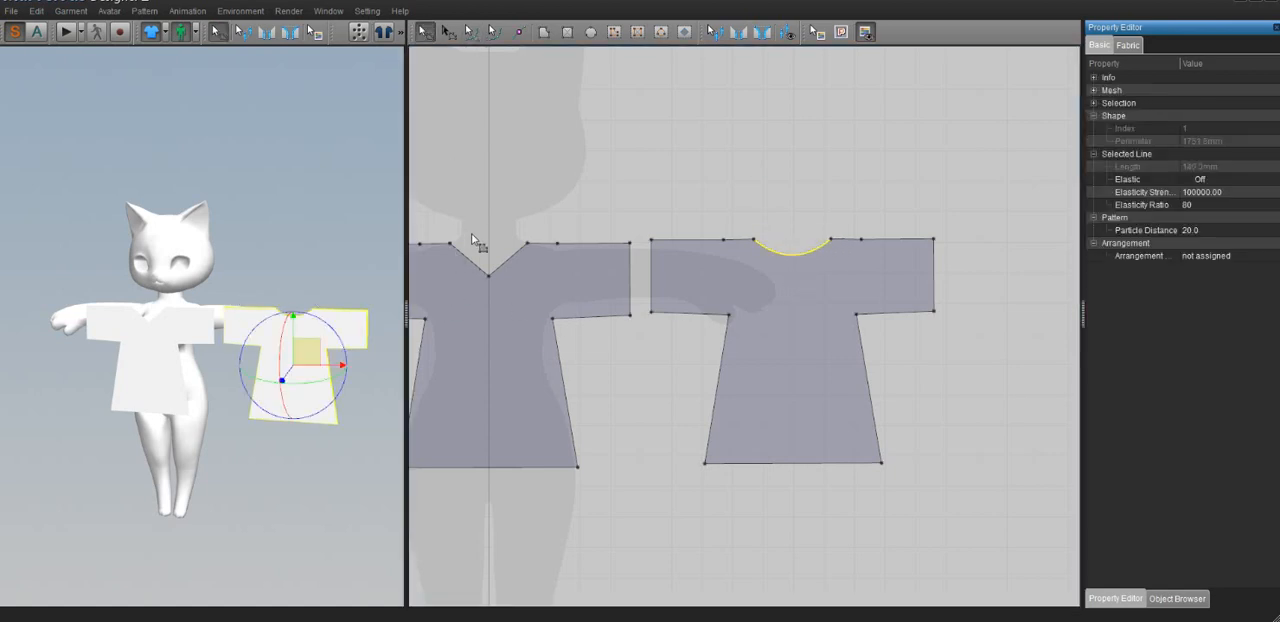
click(480, 273)
click(491, 281)
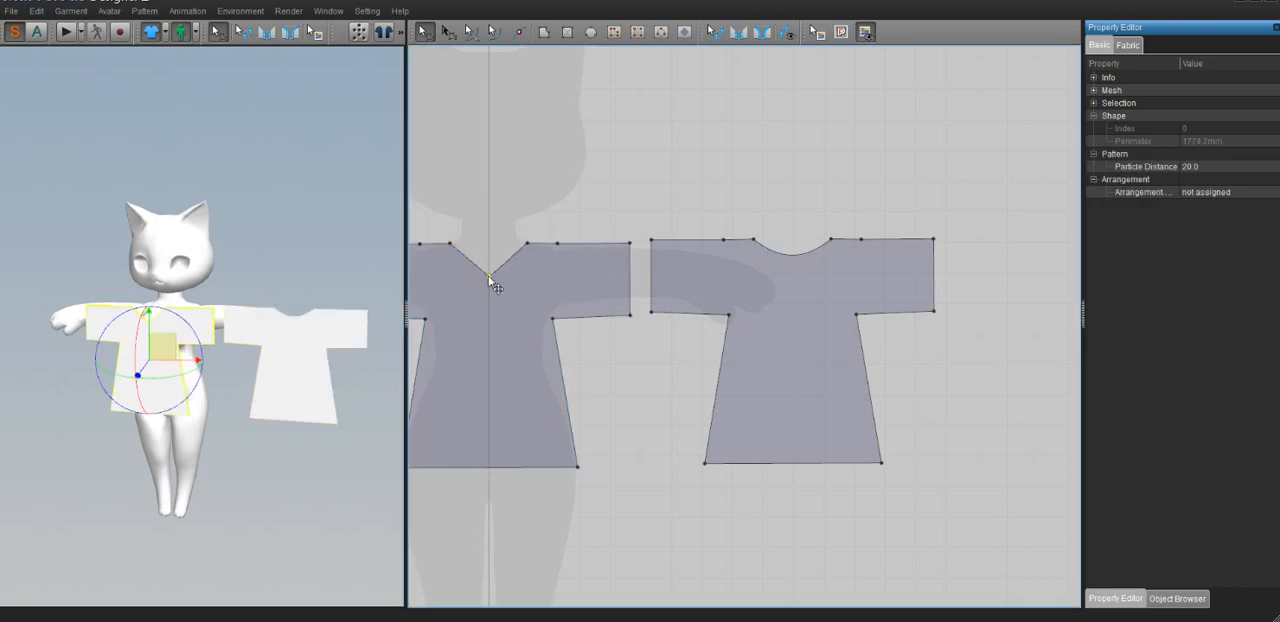
key(Delete)
click(472, 33)
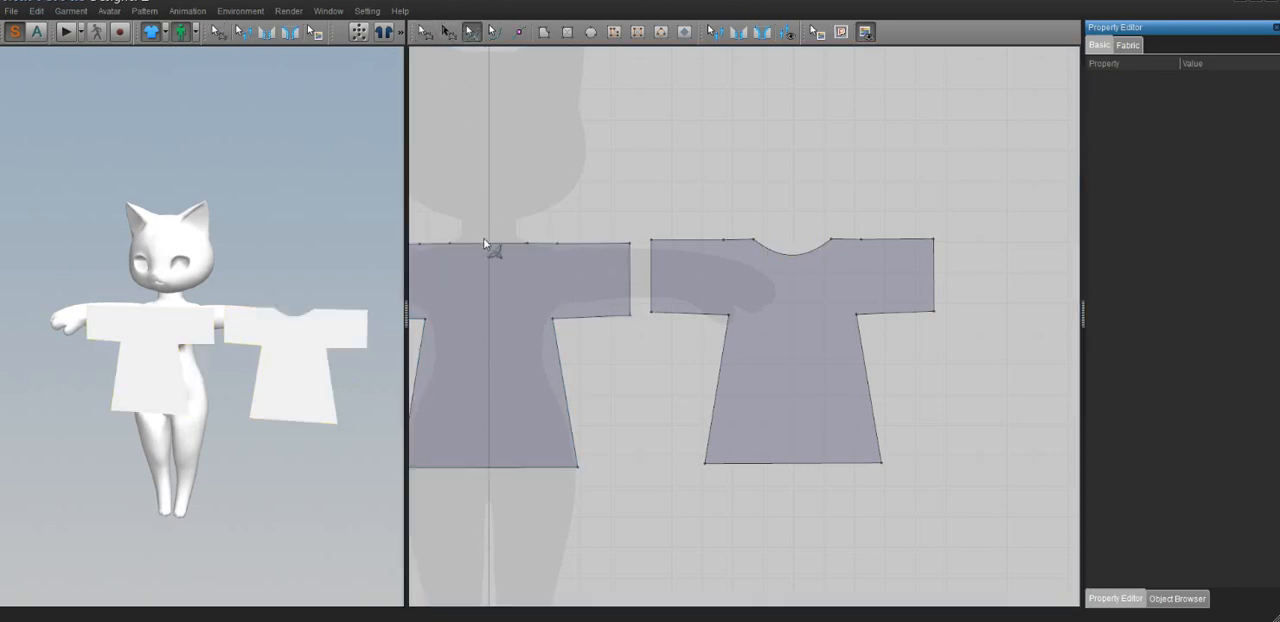
drag(489, 243, 487, 283)
Move the duplicated shirt piece in the 3D view so that it sits behind the avatar, lined up with the front piece
right_drag(200, 276, 228, 280)
click(235, 427)
scroll(230, 422, down, 2)
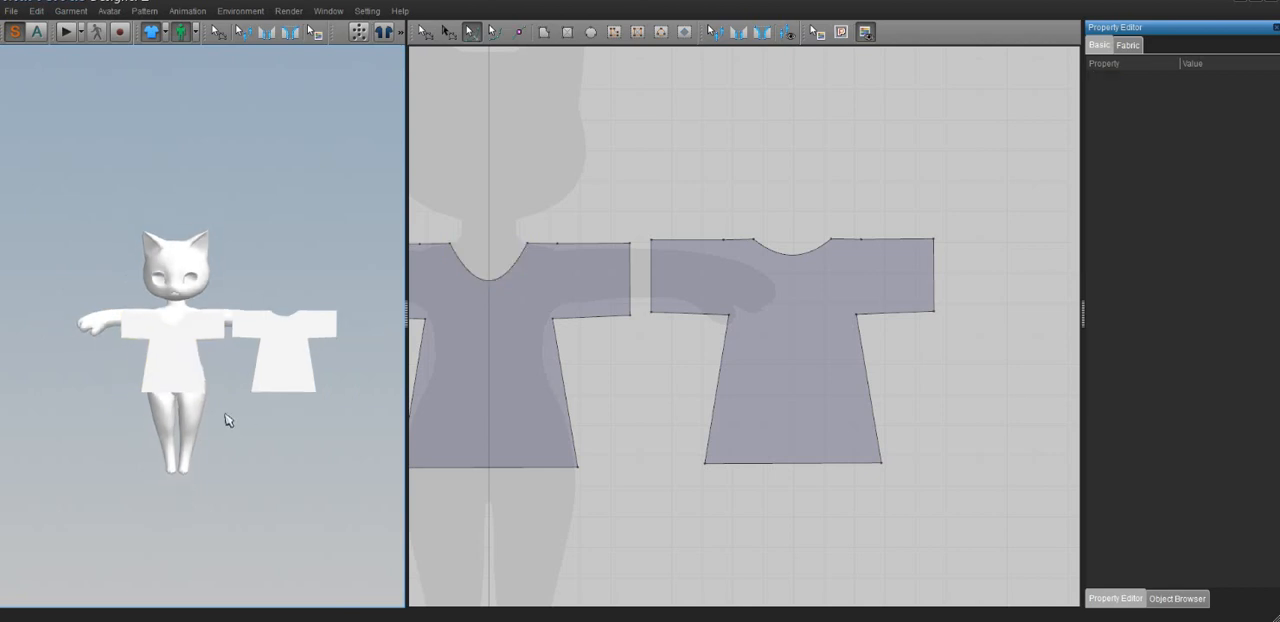
scroll(228, 421, up, 3)
click(157, 371)
click(317, 349)
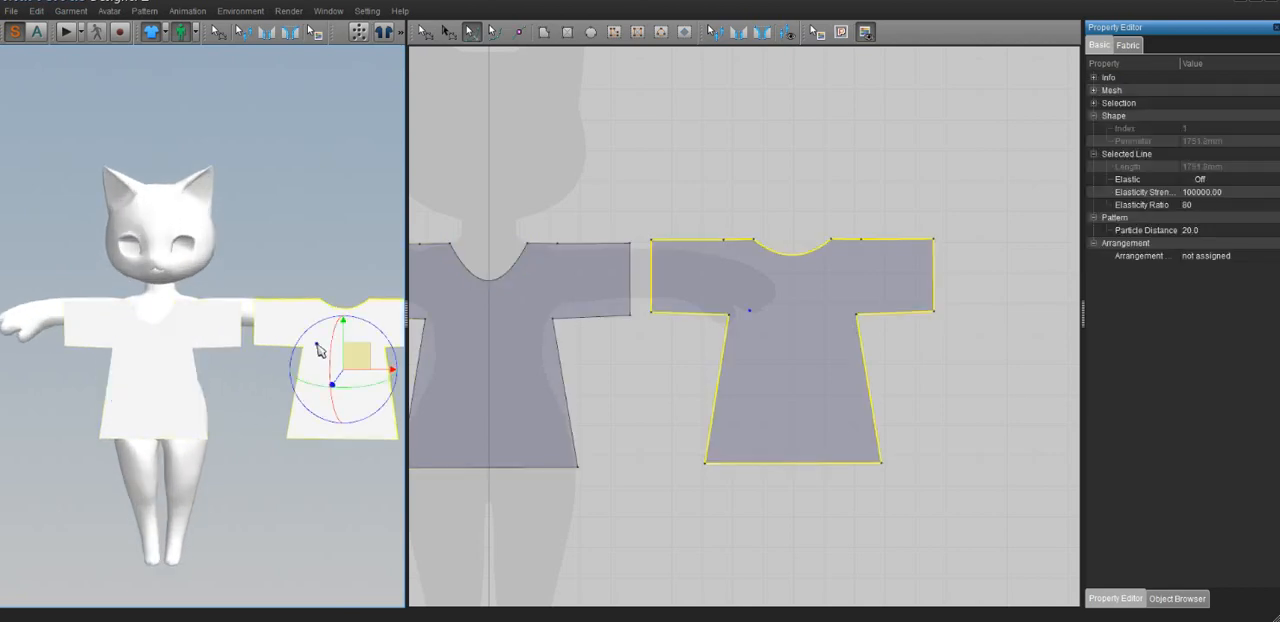
middle_drag(197, 400, 188, 378)
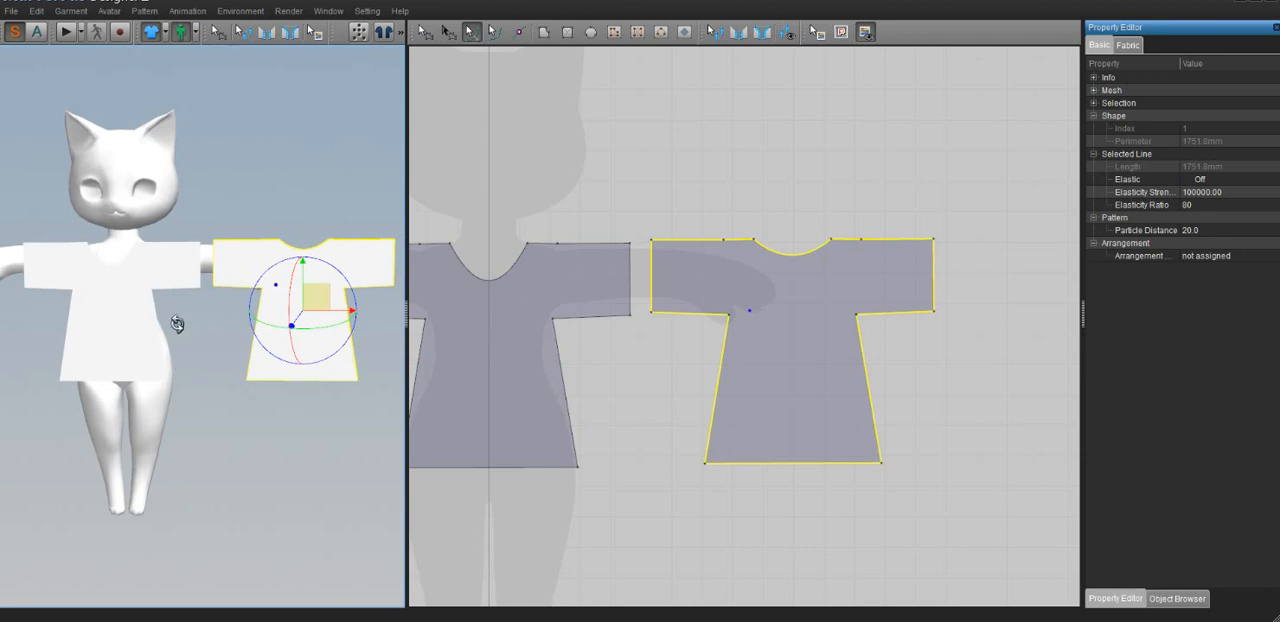
right_drag(177, 324, 206, 367)
scroll(206, 353, down, 1)
scroll(206, 352, down, 2)
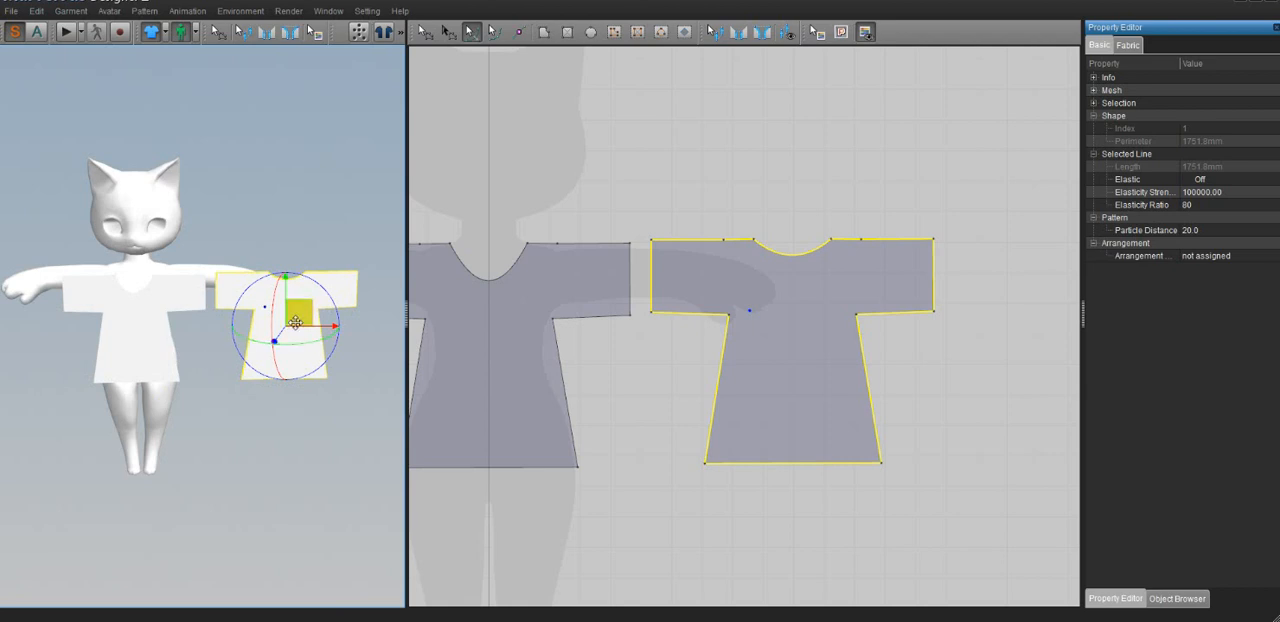
drag(303, 312, 149, 309)
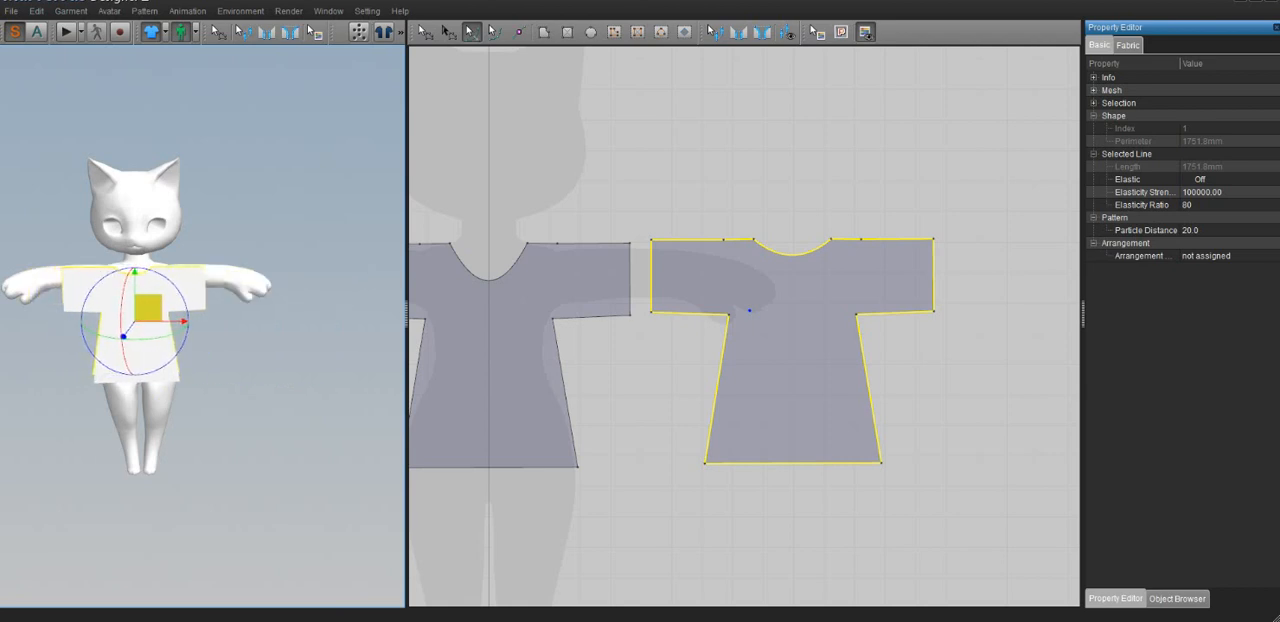
right_drag(149, 311, 14, 343)
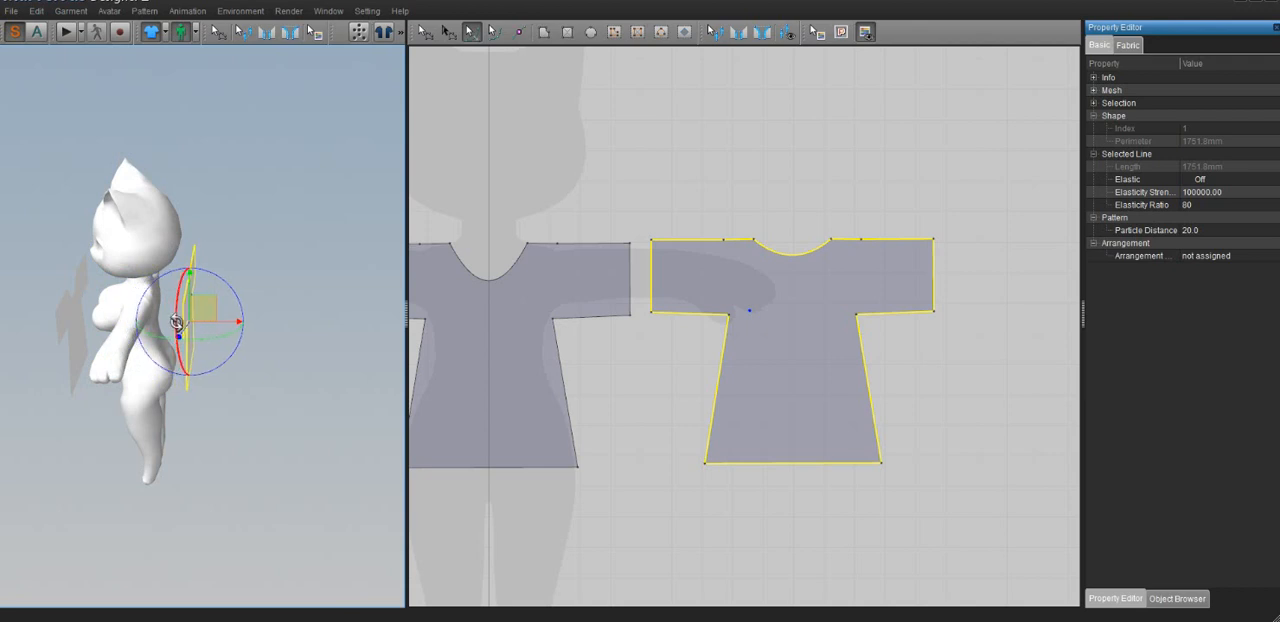
right_drag(176, 322, 35, 325)
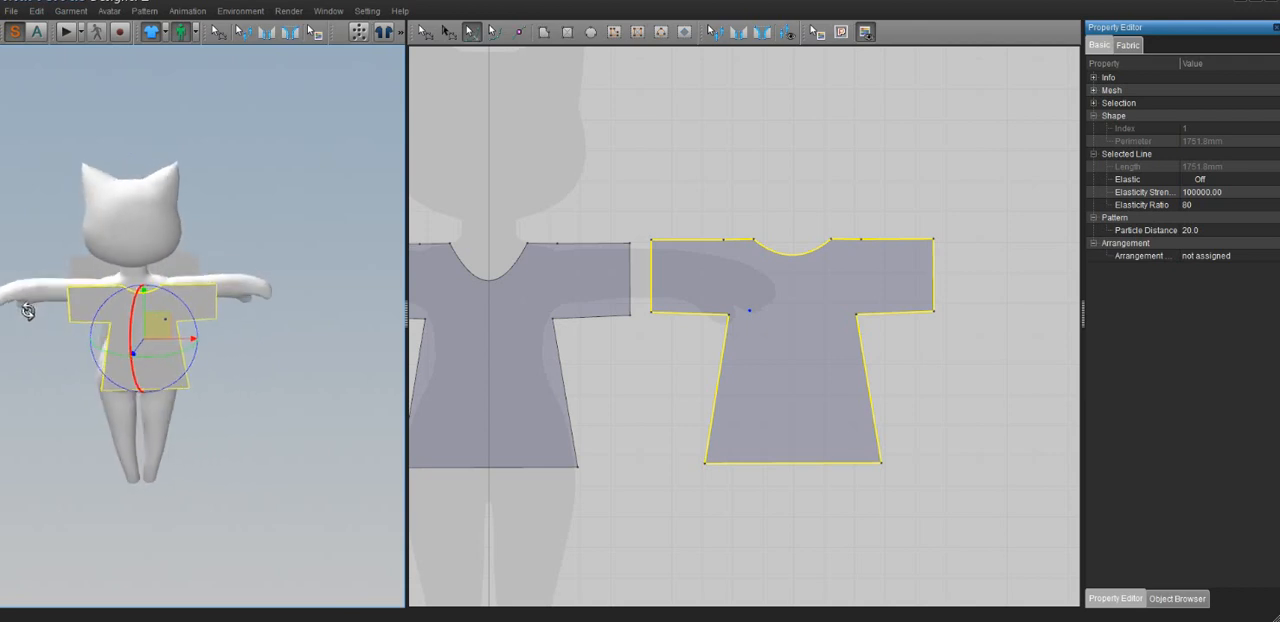
Flip the back shirt piece horizontally so its outer side faces away from the avatar
right_click(182, 304)
click(224, 316)
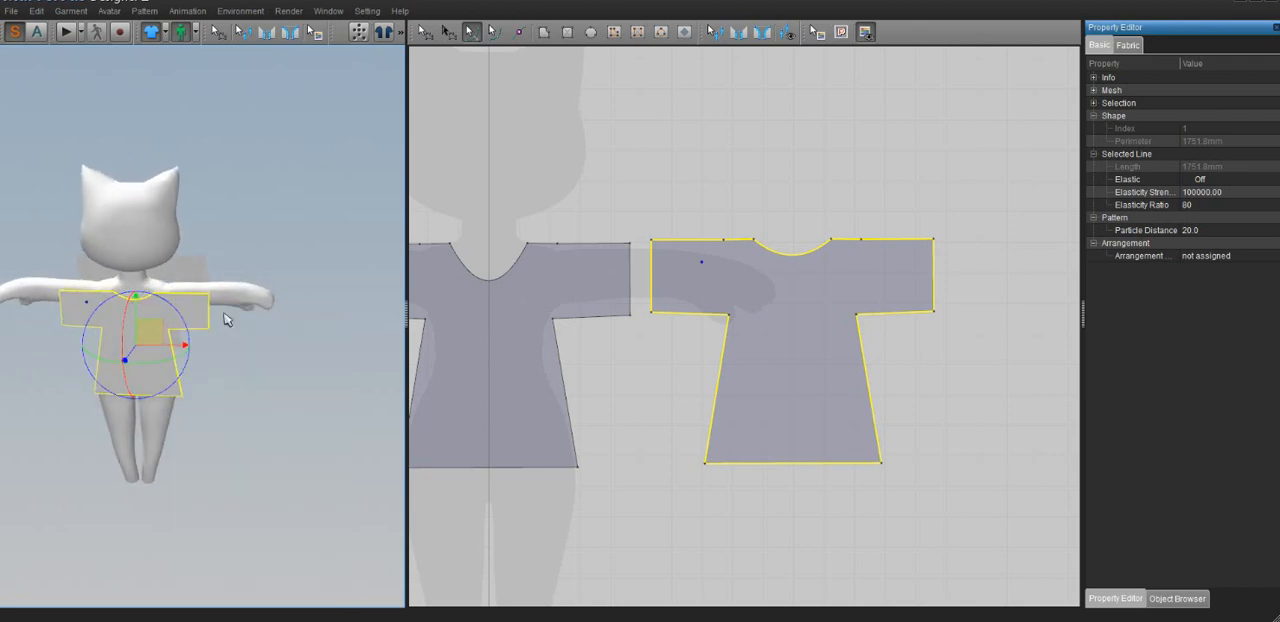
right_drag(149, 340, 349, 321)
scroll(207, 347, down, 2)
scroll(201, 341, up, 8)
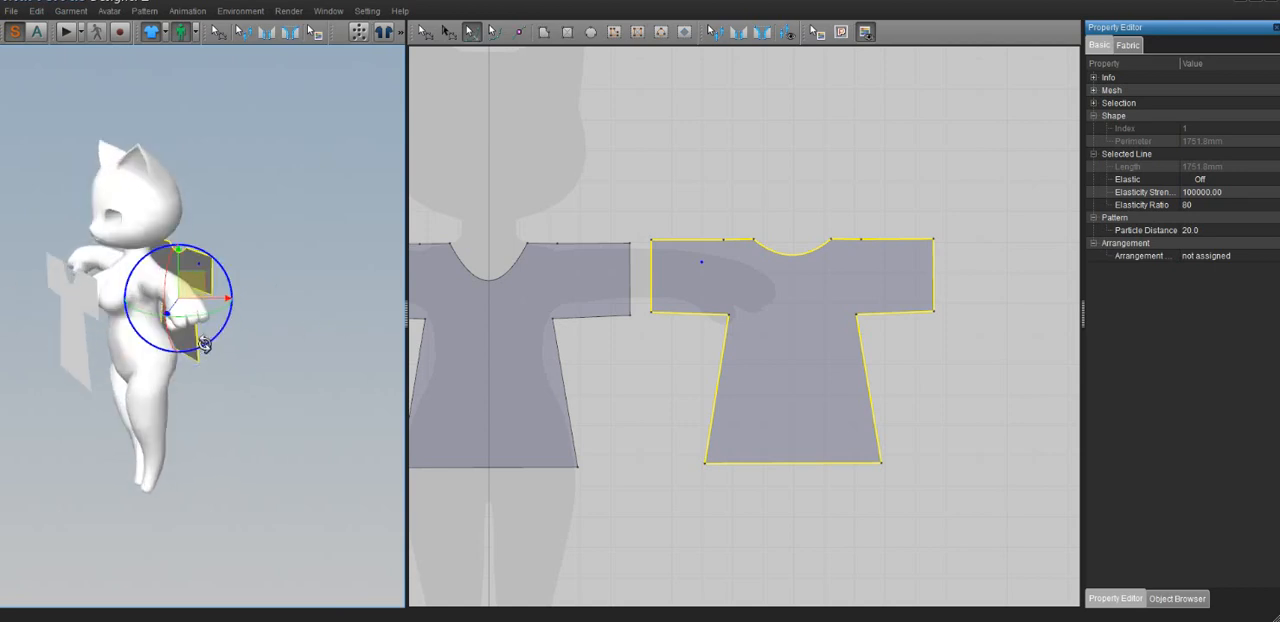
mouse_move(201, 345)
right_down()
mouse_move(137, 342)
mouse_move(200, 357)
right_up()
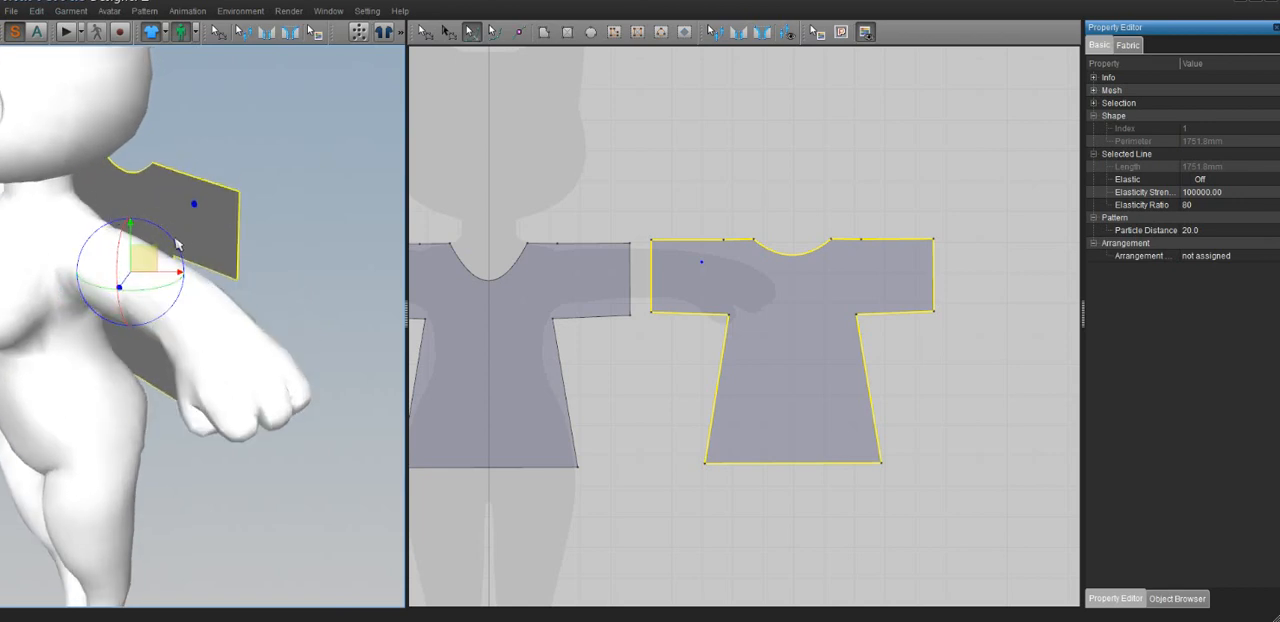
Shift the back shirt piece slightly sideways to centre it on the avatar's back
right_drag(194, 270, 7, 264)
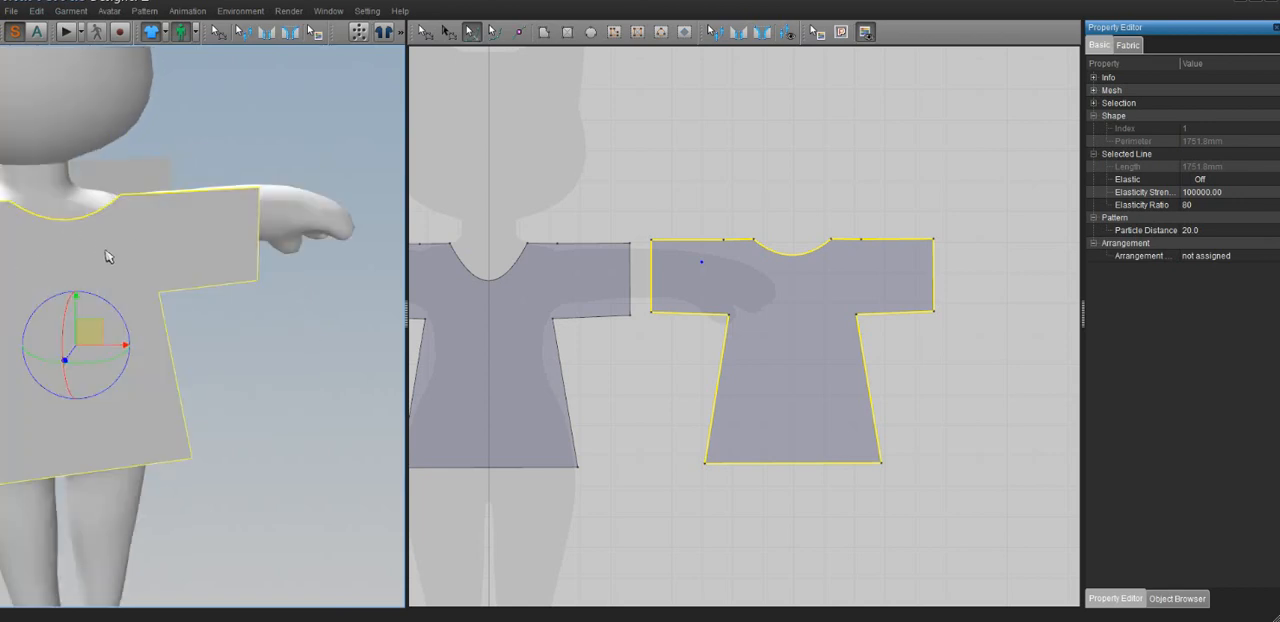
right_drag(108, 257, 53, 262)
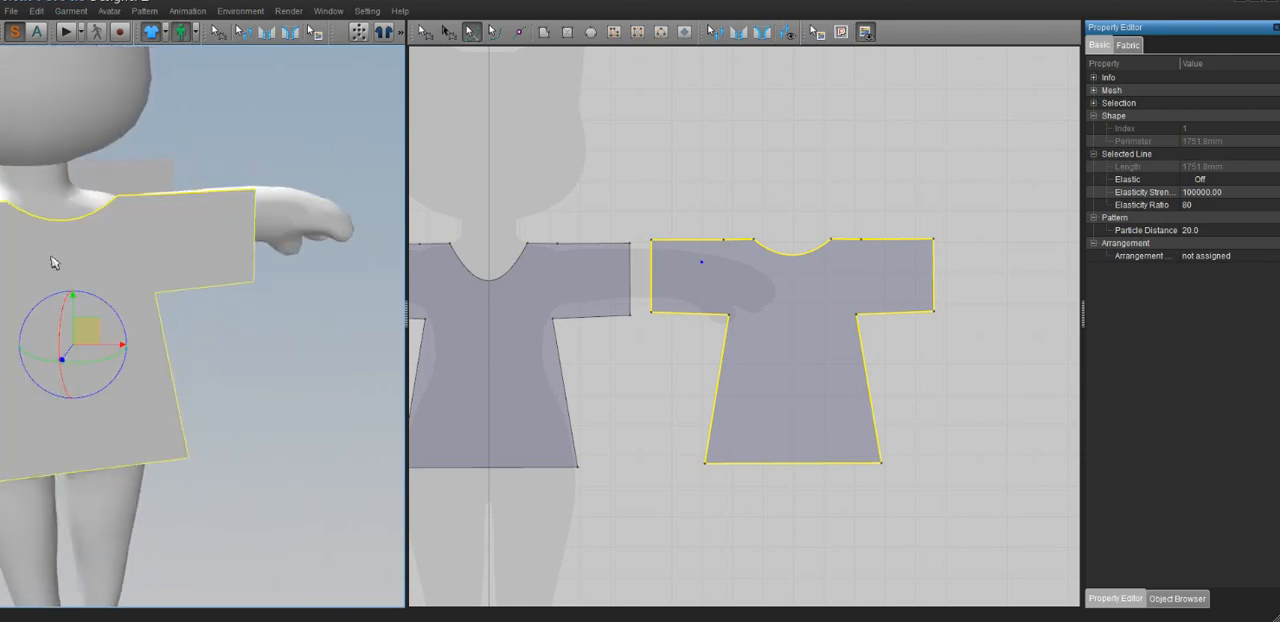
scroll(127, 319, down, 3)
drag(140, 320, 121, 315)
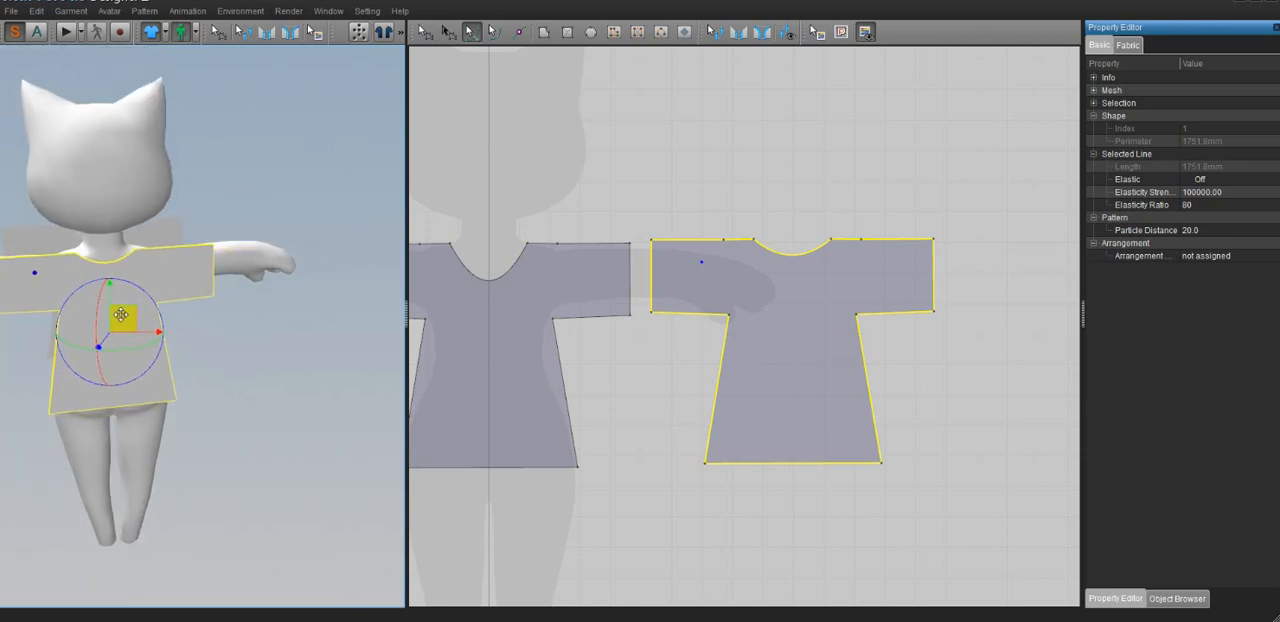
right_drag(120, 315, 270, 297)
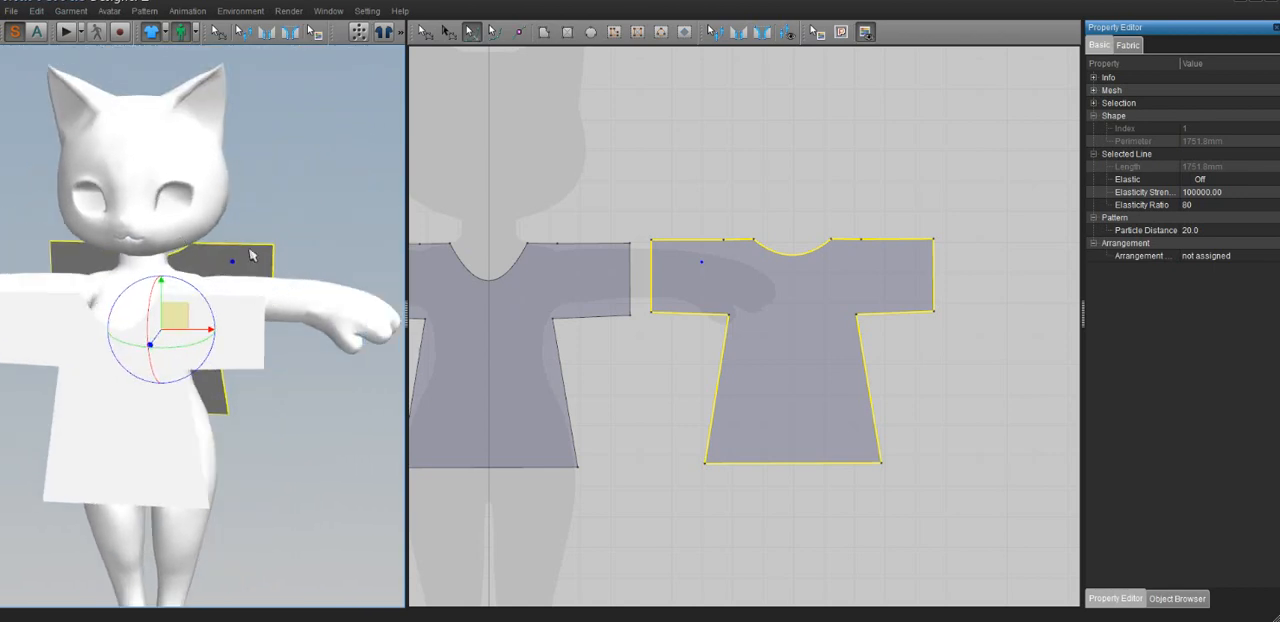
Sew the top sleeve edges of the front and back pieces together over the avatar's left arm with Segment Sewing
mouse_move(89, 361)
right_down()
mouse_move(102, 355)
mouse_move(99, 365)
right_up()
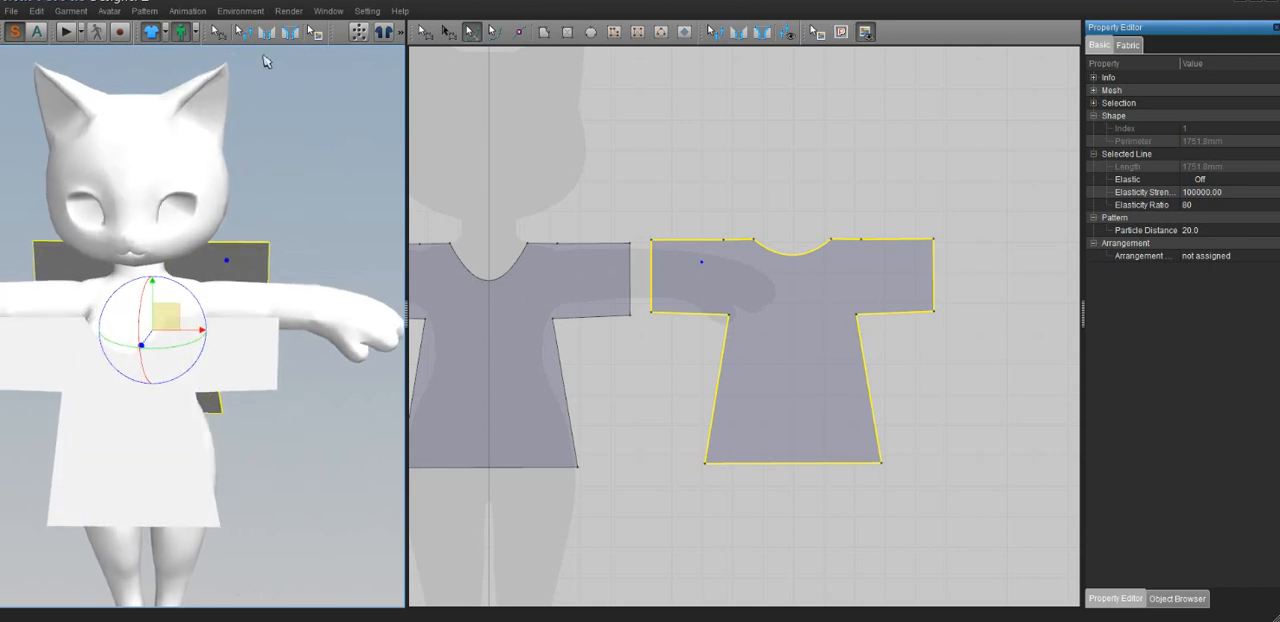
right_drag(266, 203, 266, 237)
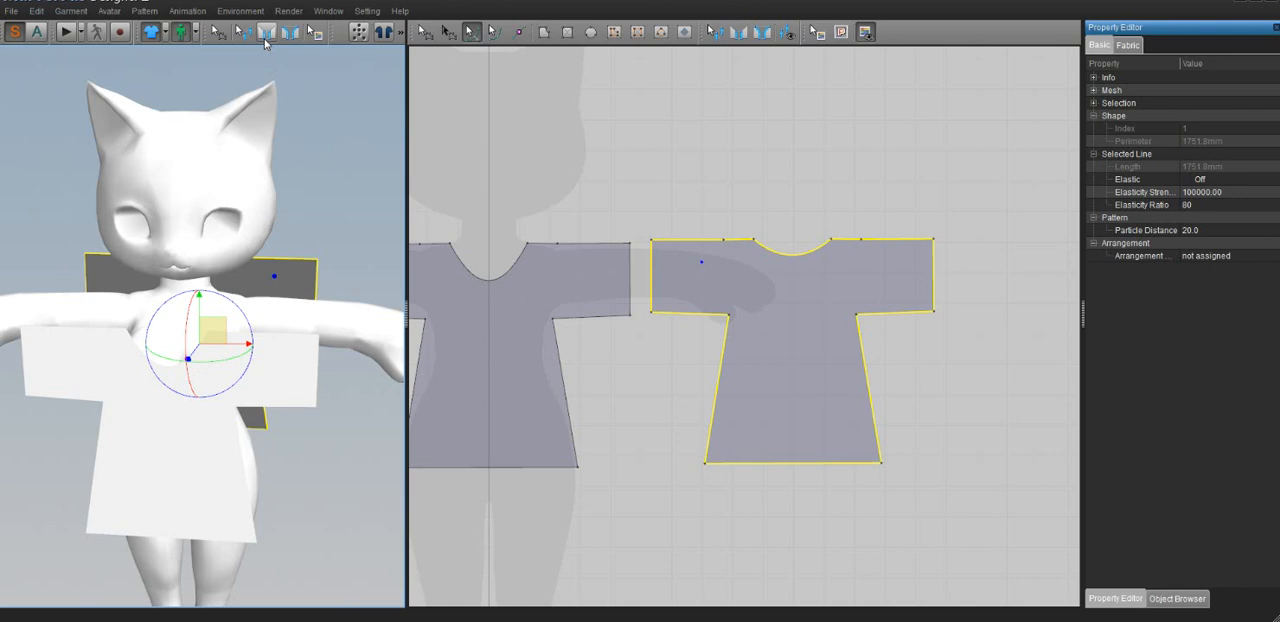
click(266, 40)
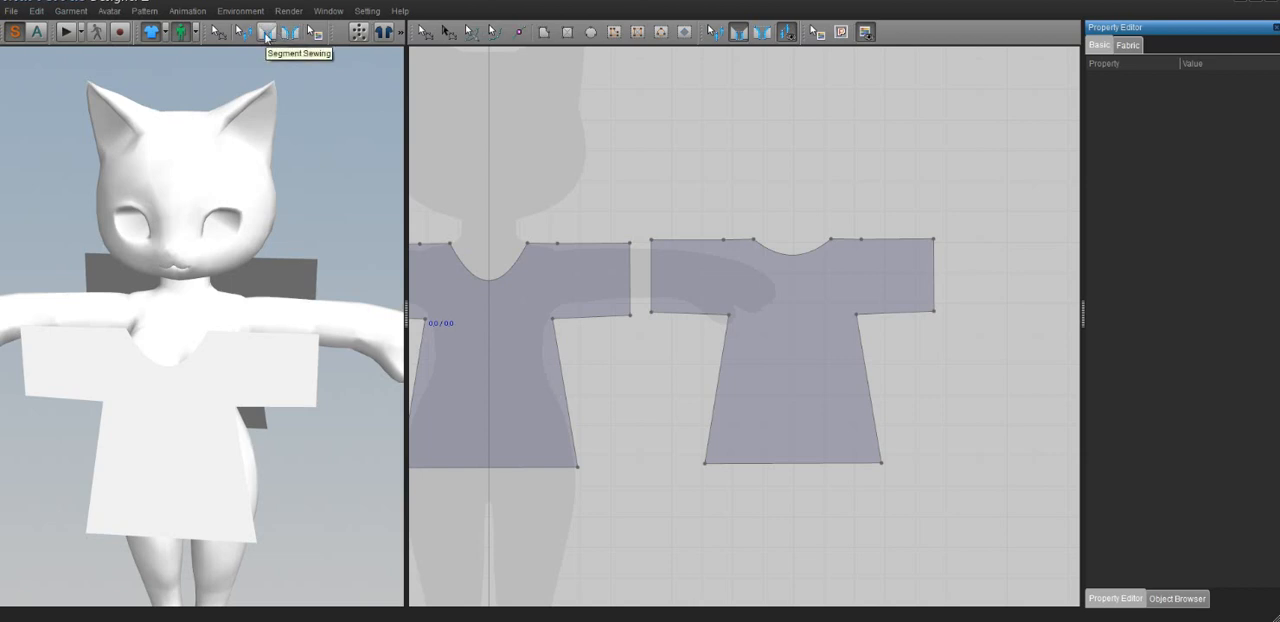
click(266, 34)
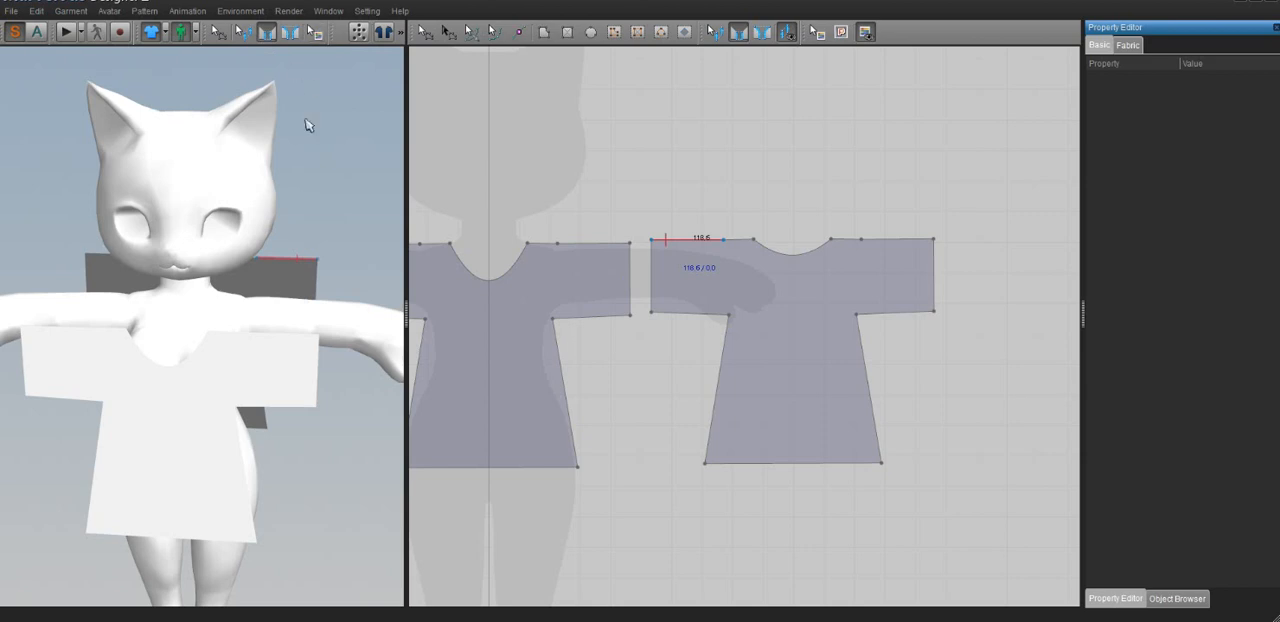
right_drag(319, 401, 304, 412)
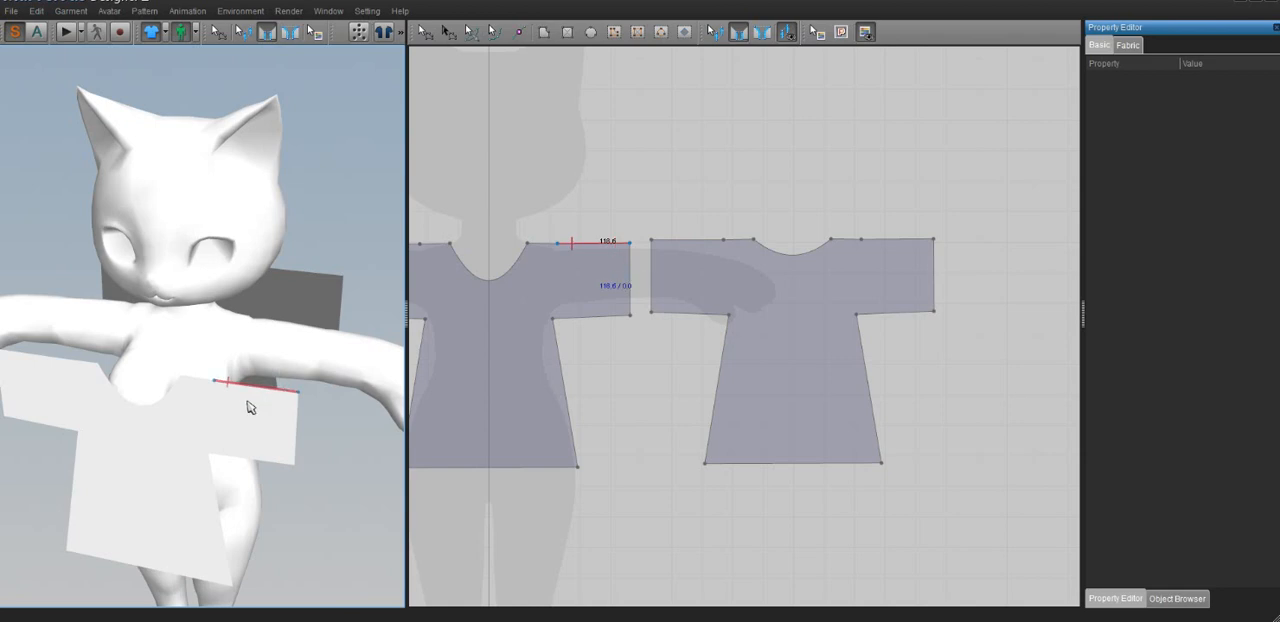
click(297, 280)
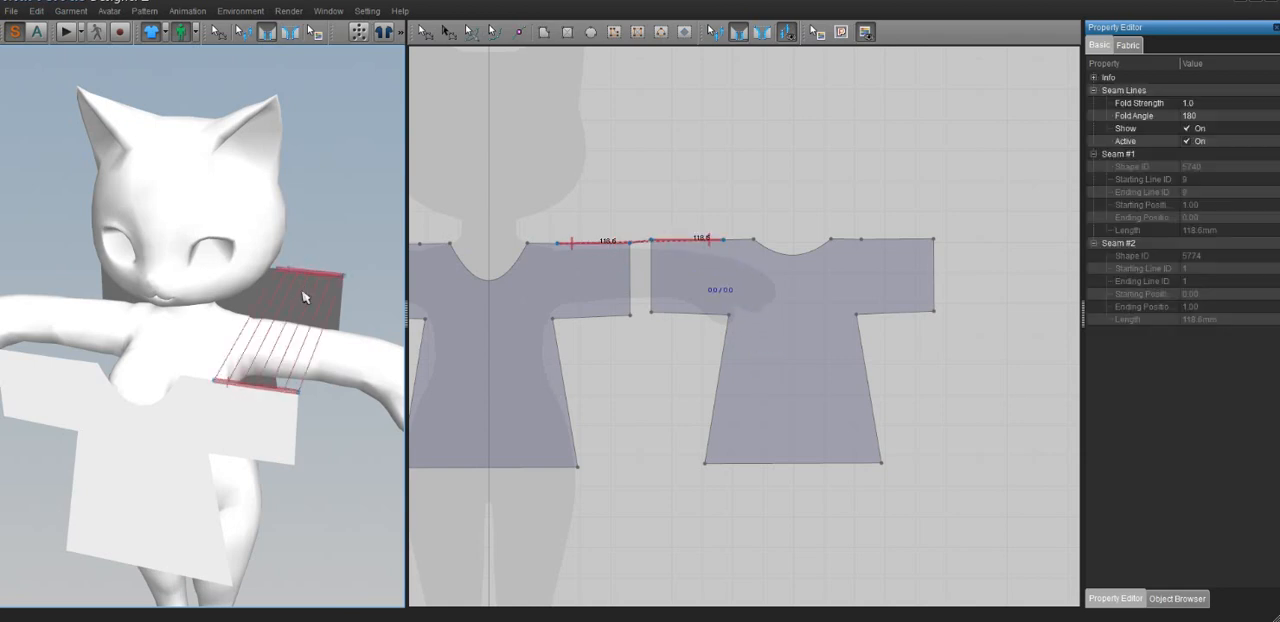
Try to sew the top sleeve edges over the avatar's right arm, starting from the front piece, and undo the seam
right_drag(297, 281, 289, 366)
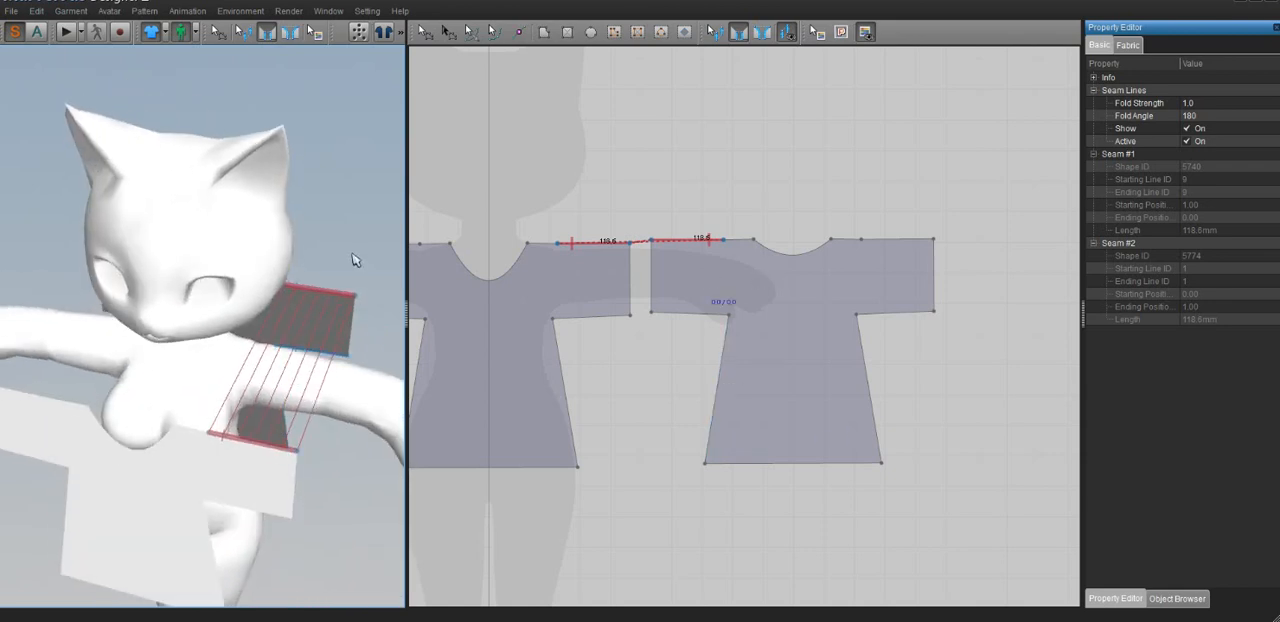
middle_drag(155, 540, 220, 381)
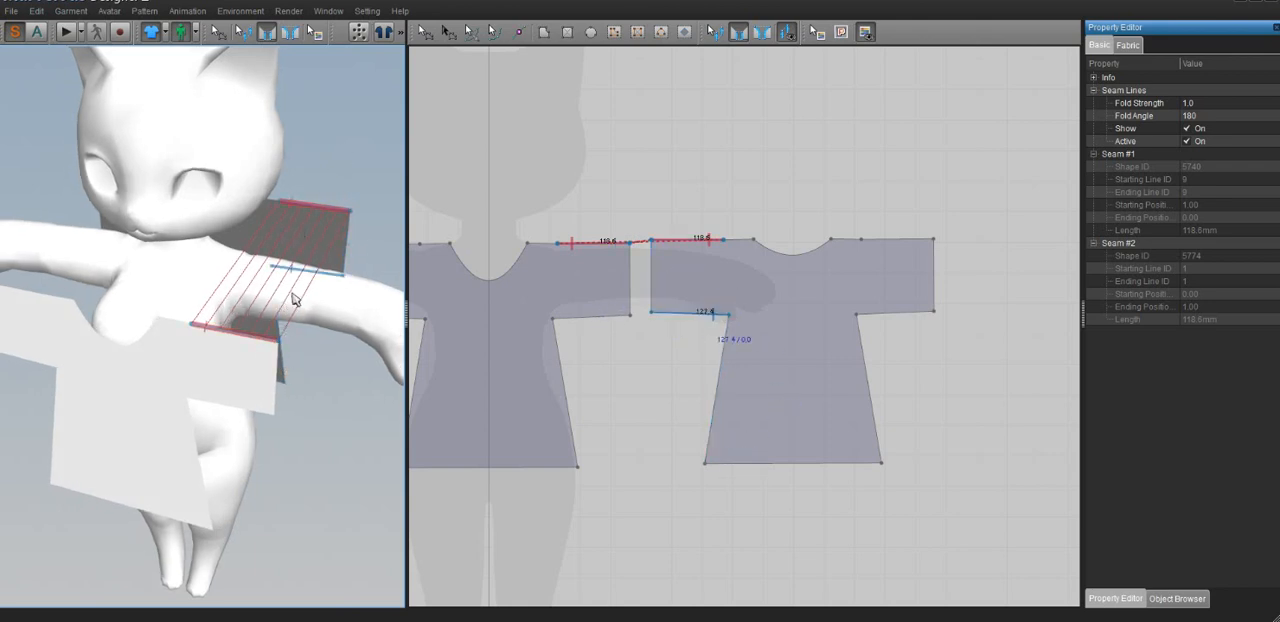
right_drag(263, 331, 220, 308)
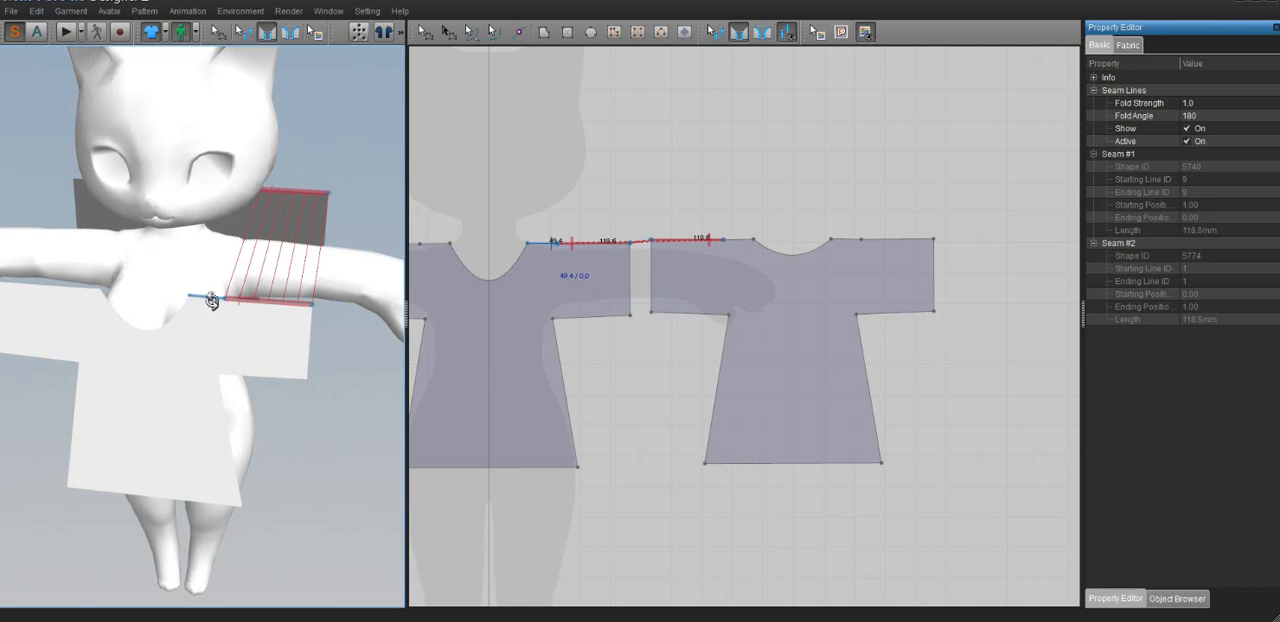
mouse_move(305, 258)
right_down()
mouse_move(291, 247)
mouse_move(327, 260)
right_up()
mouse_move(222, 265)
right_down()
mouse_move(233, 265)
mouse_move(213, 281)
right_up()
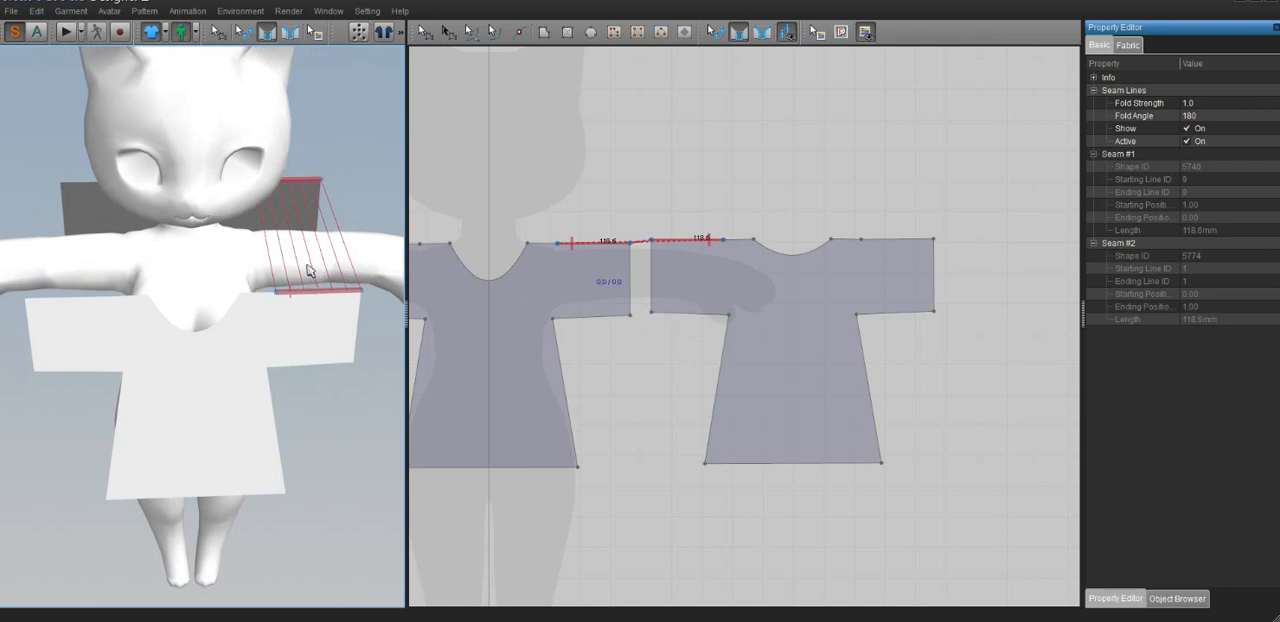
click(84, 302)
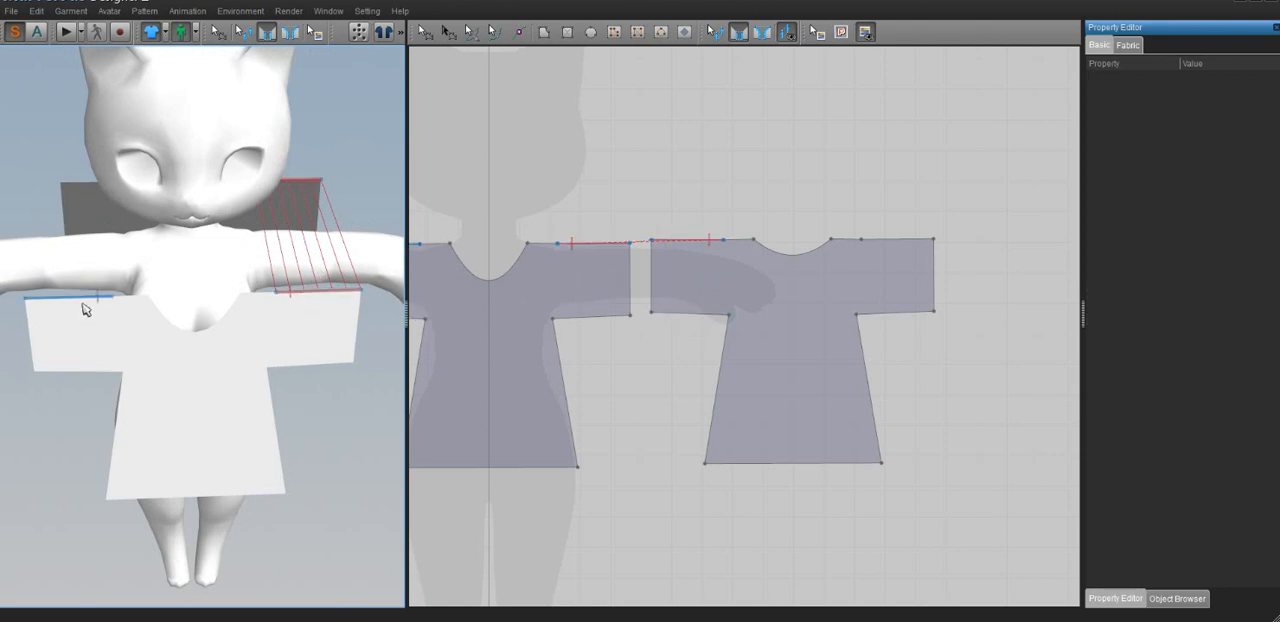
click(88, 183)
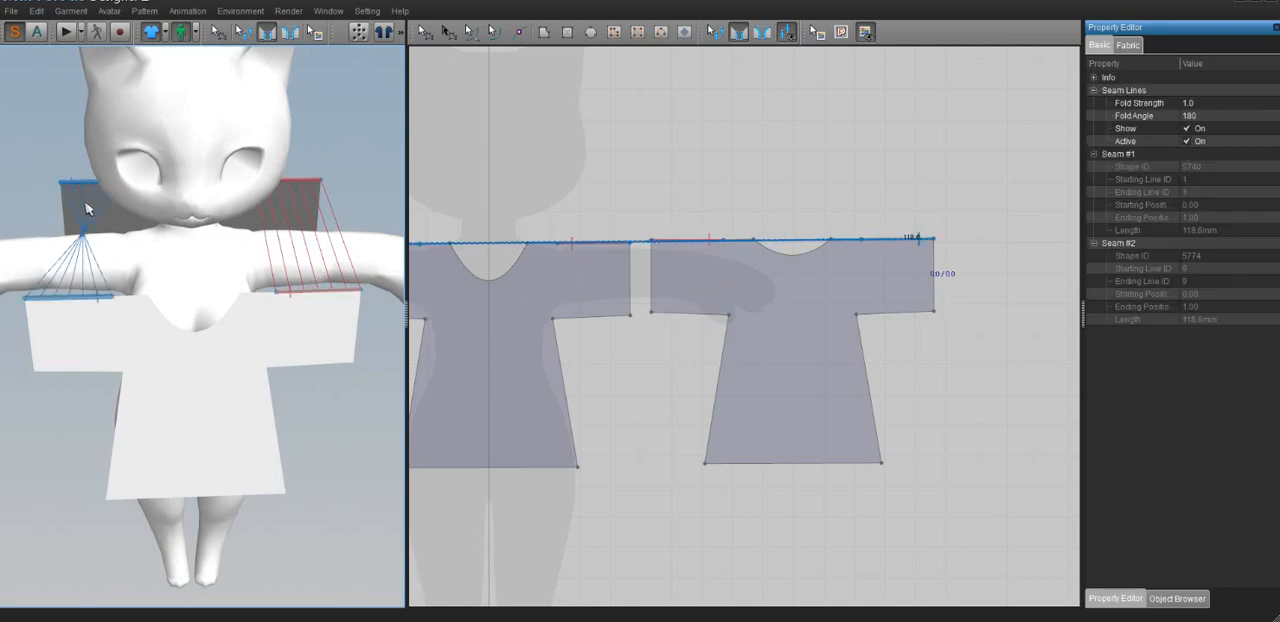
right_drag(86, 206, 100, 228)
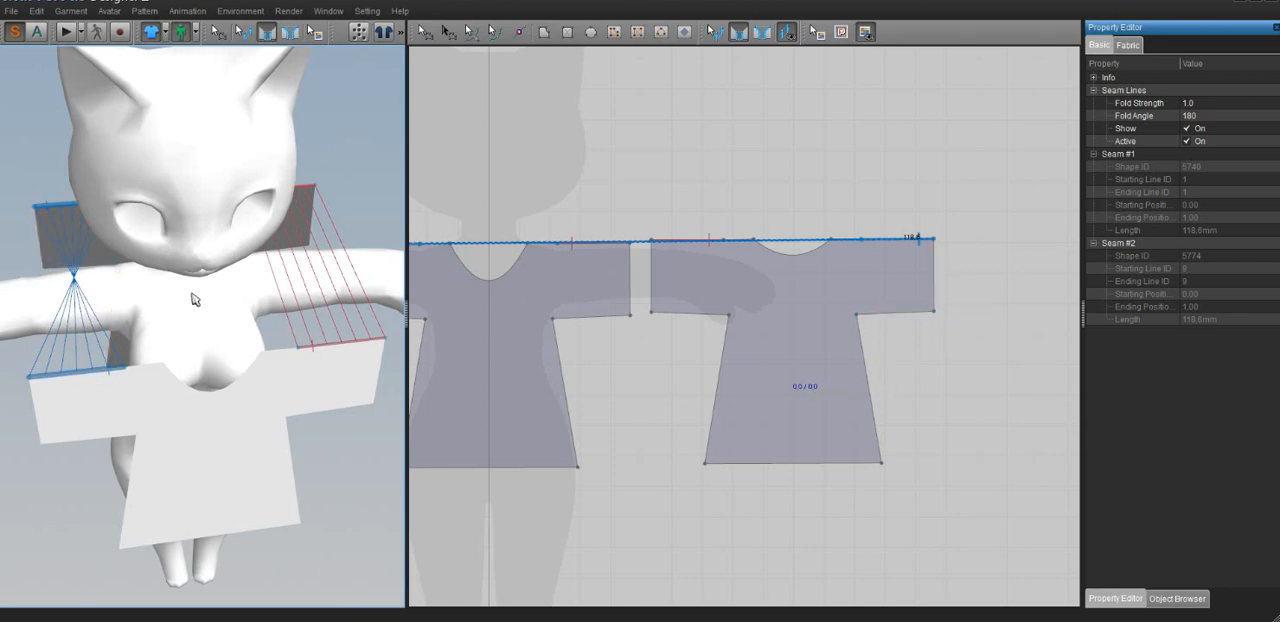
right_drag(194, 291, 250, 323)
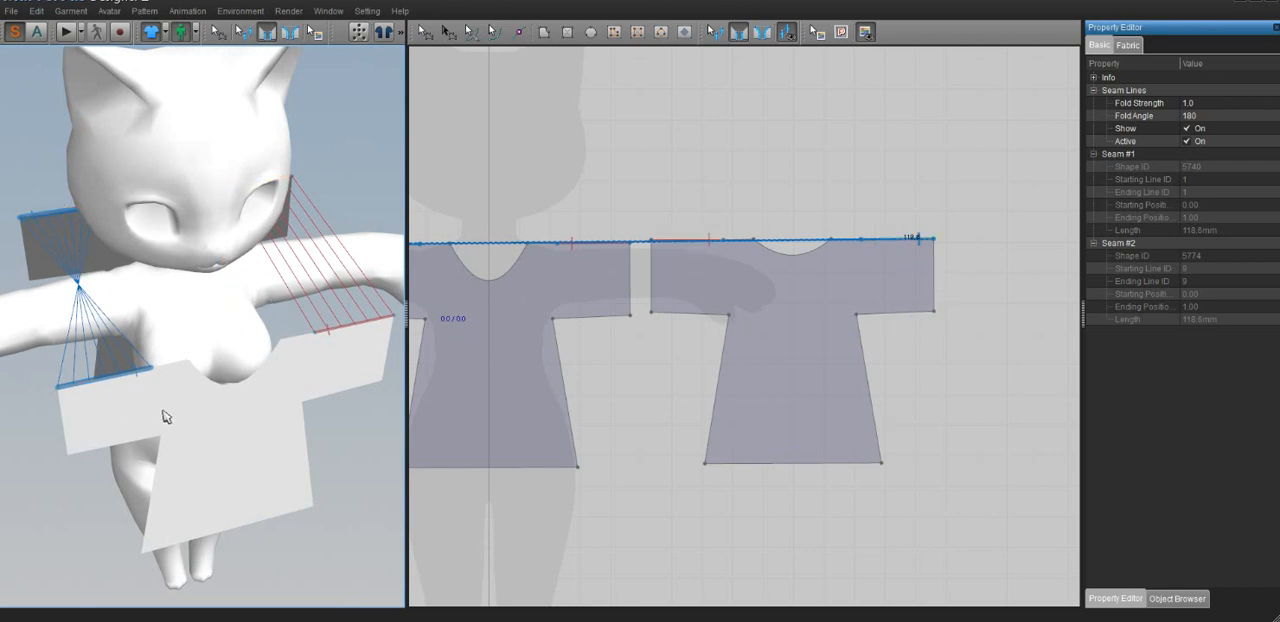
key(ctrl+z)
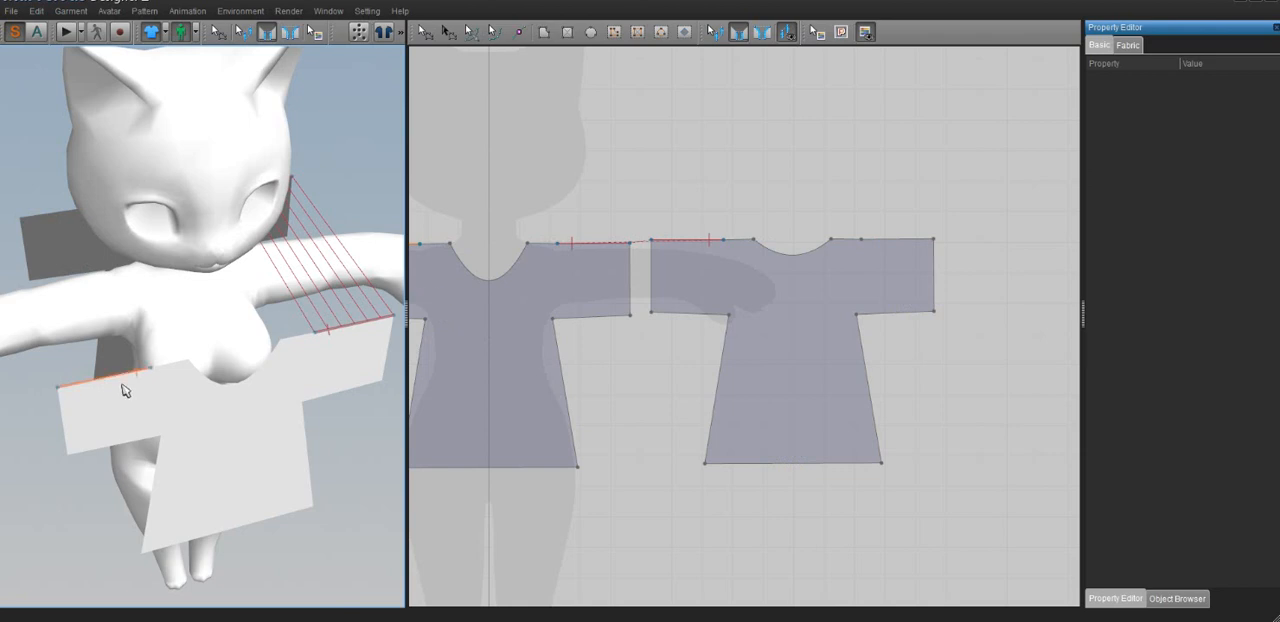
click(104, 376)
click(60, 226)
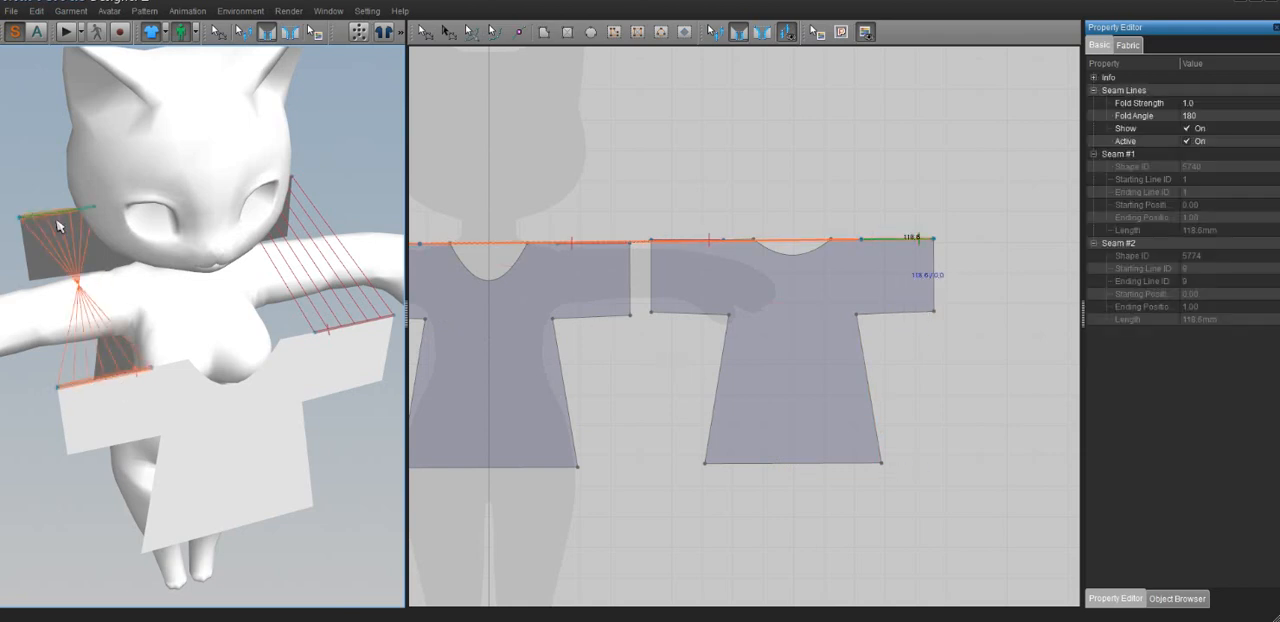
key(ctrl+z)
Sew the top sleeve edges over the avatar's right arm from the back piece to the front piece, with matching ends
click(50, 220)
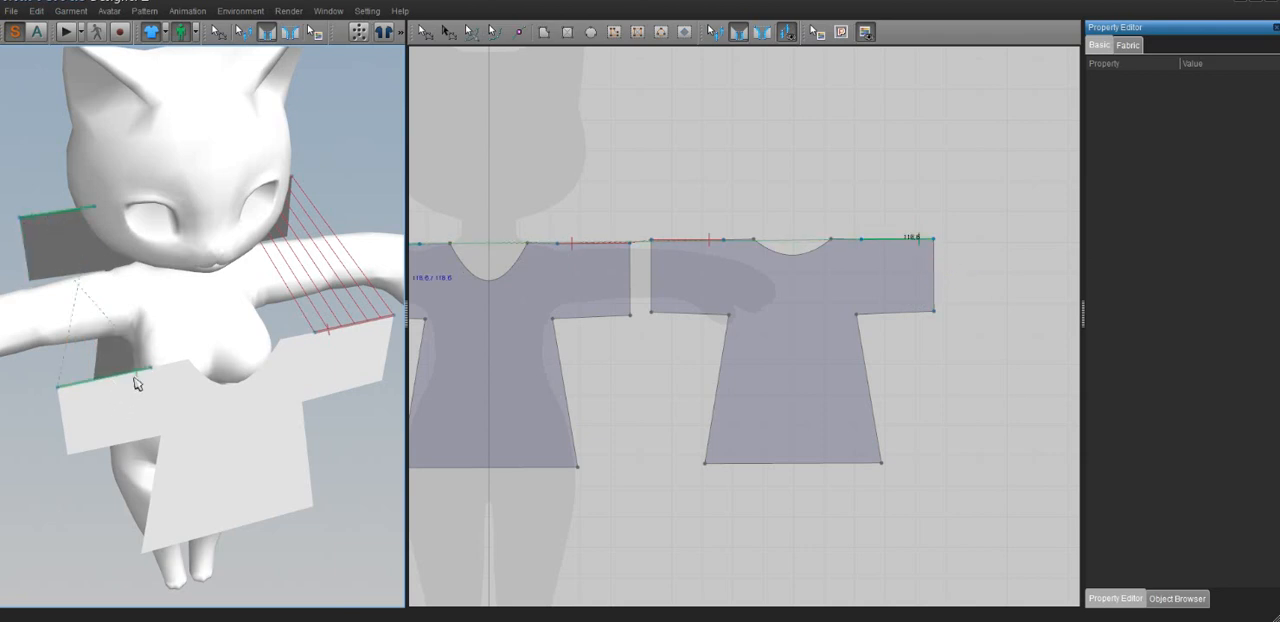
click(86, 394)
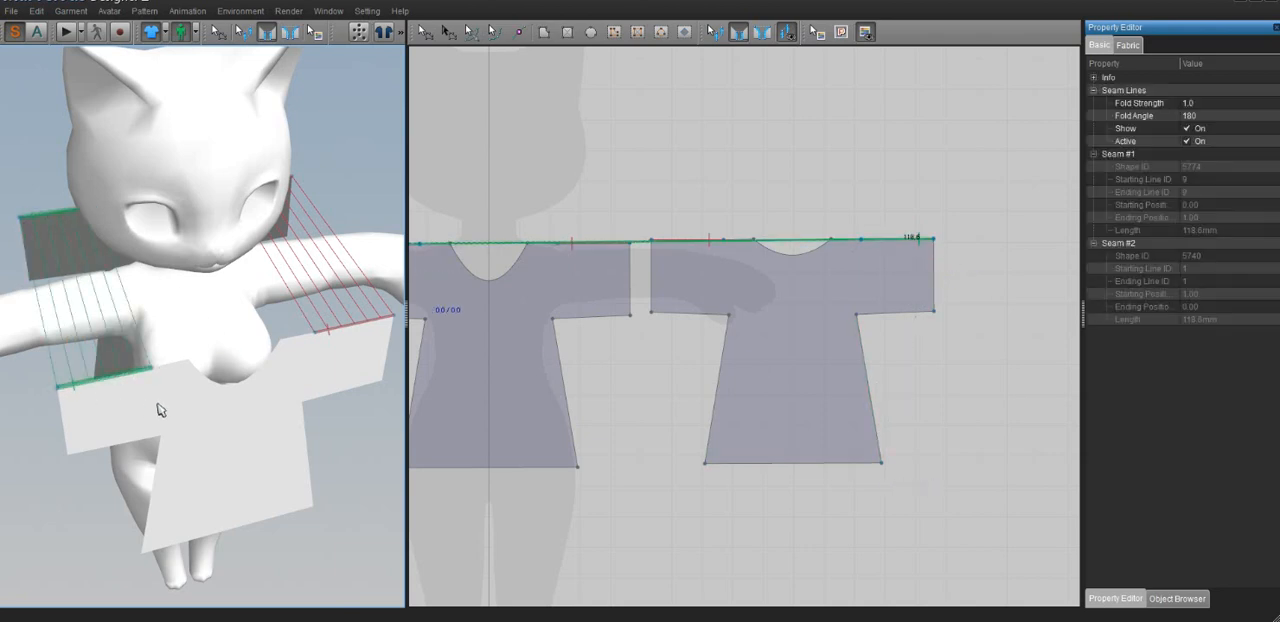
right_drag(160, 405, 198, 359)
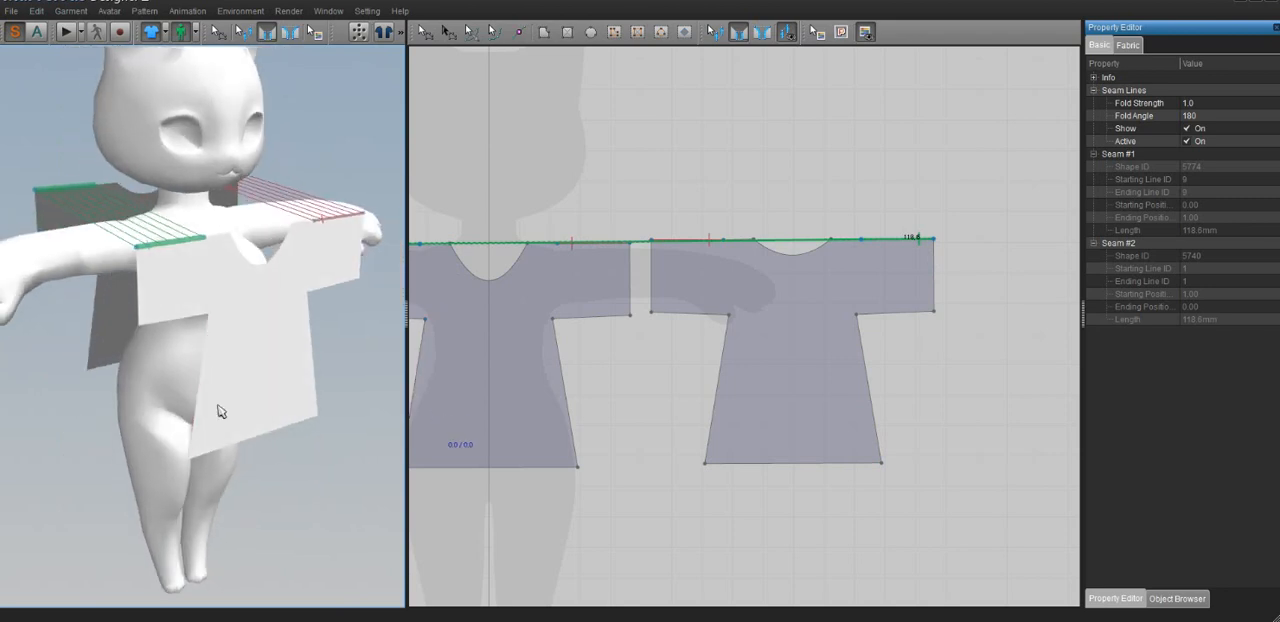
Sew the front piece's side edge to the back piece's side edge along the avatar's right side
right_drag(209, 409, 211, 333)
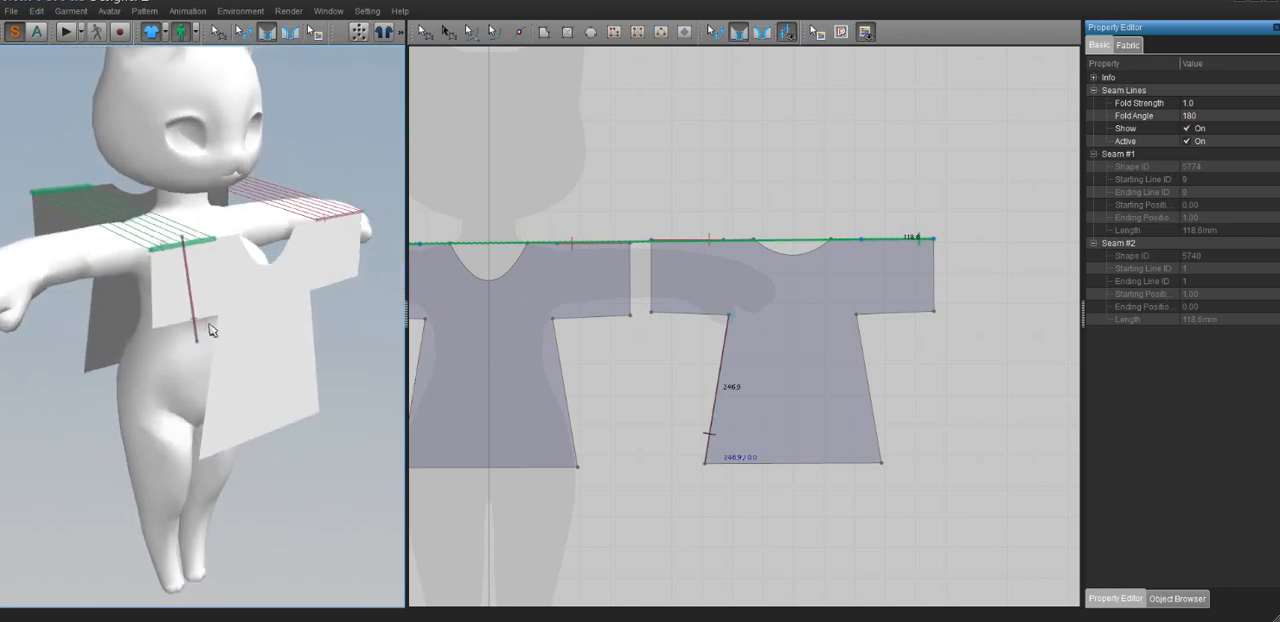
click(215, 351)
click(99, 317)
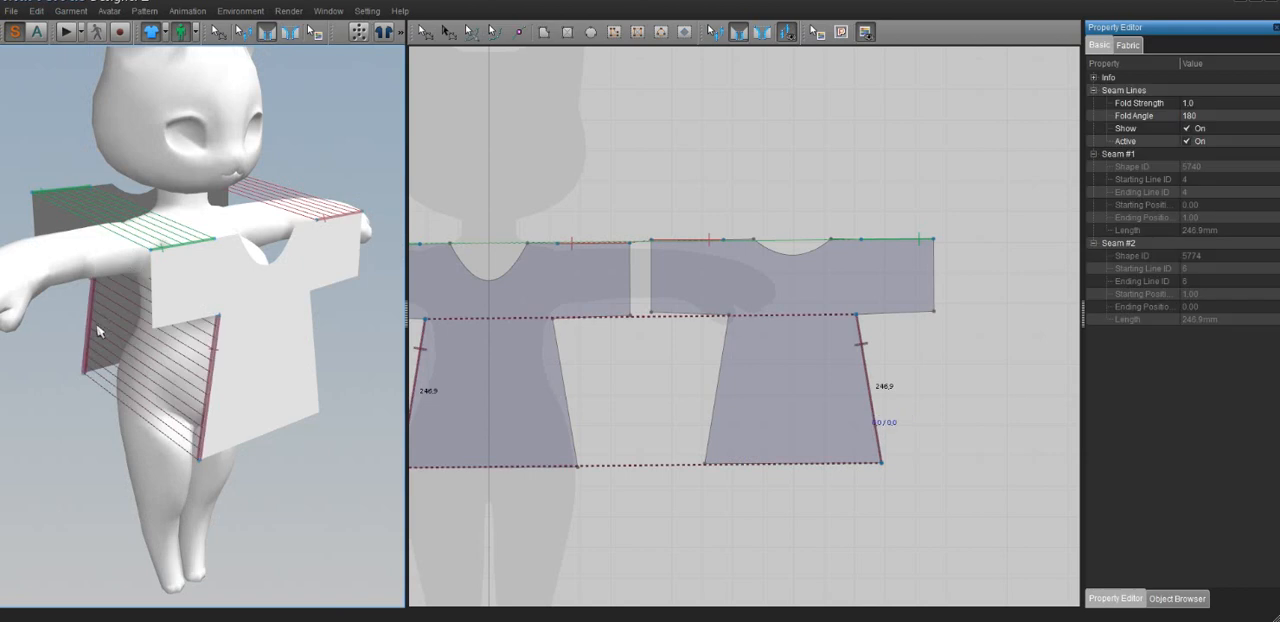
Sew the front and back side edges together along the avatar's left side
right_drag(97, 334, 166, 364)
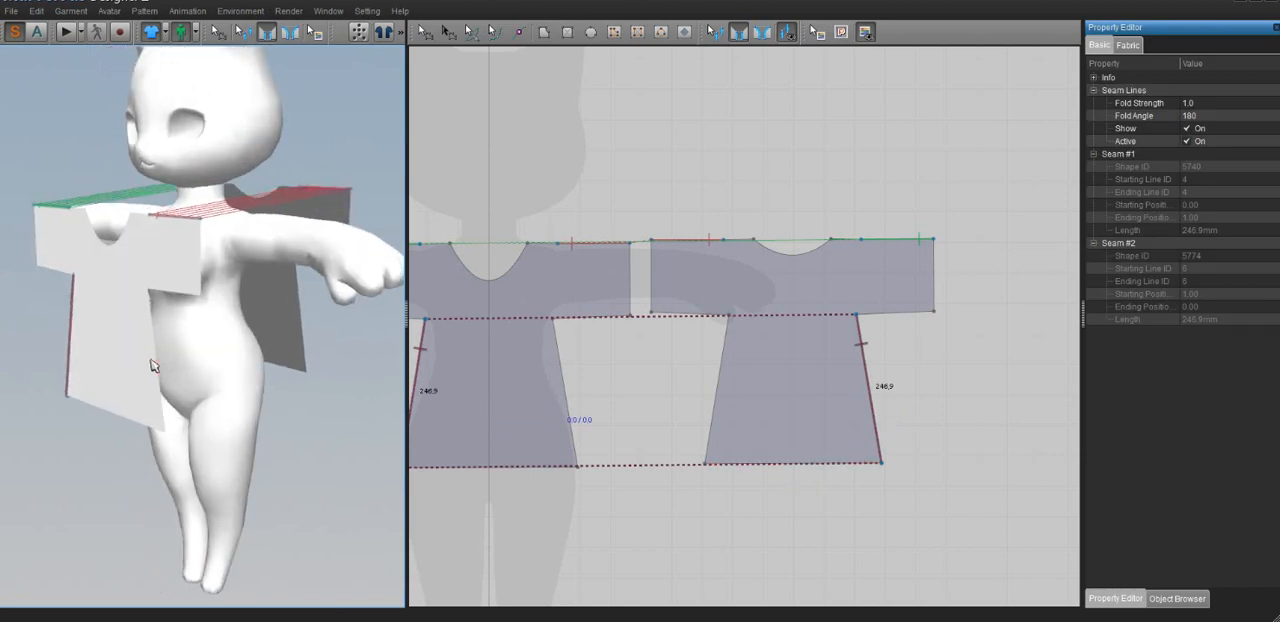
click(163, 364)
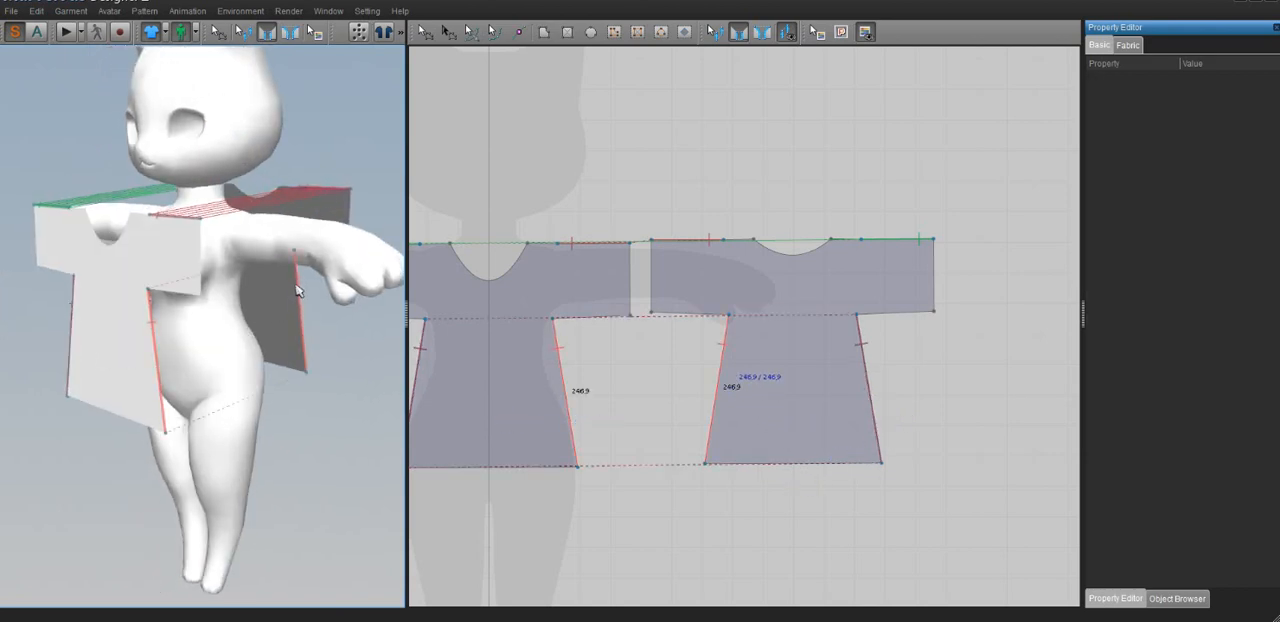
click(304, 340)
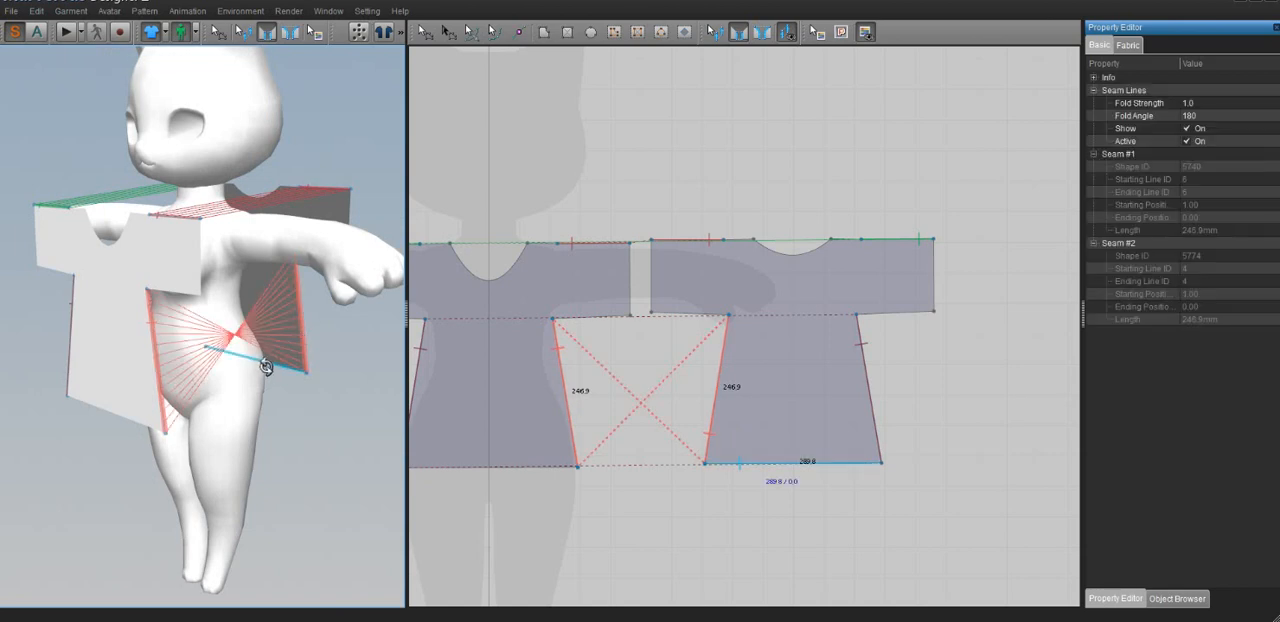
Reverse the crossed side seam on the avatar's left with Edit Seam Lines so its ends match
right_drag(266, 368, 280, 376)
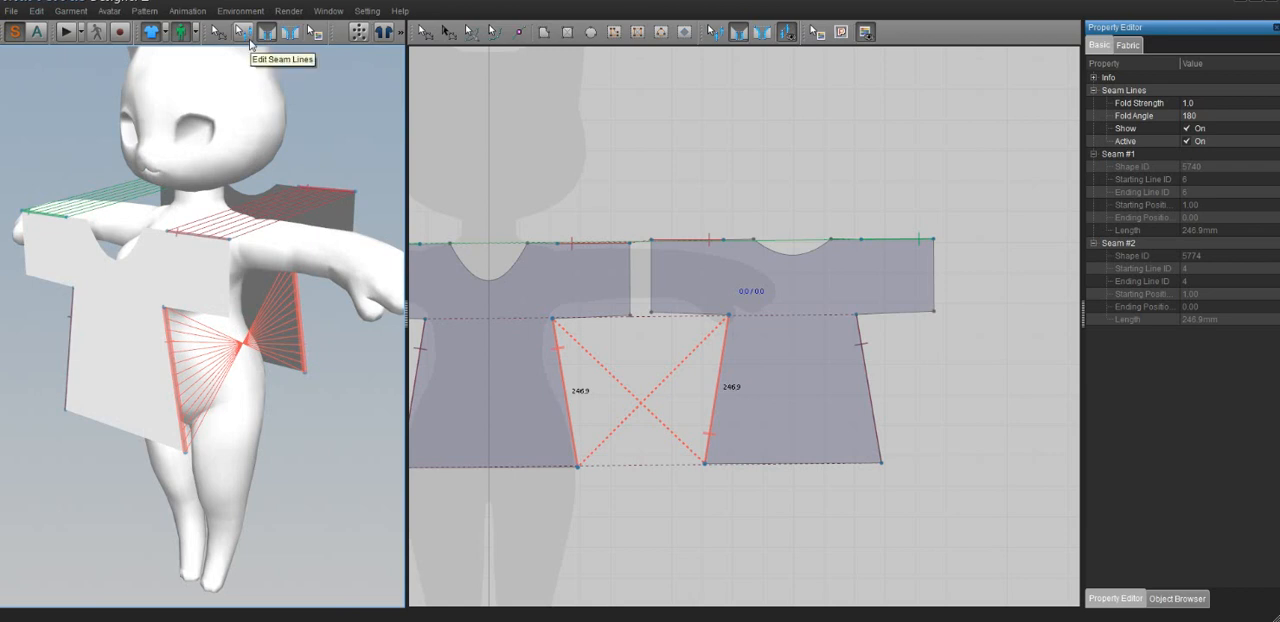
click(247, 37)
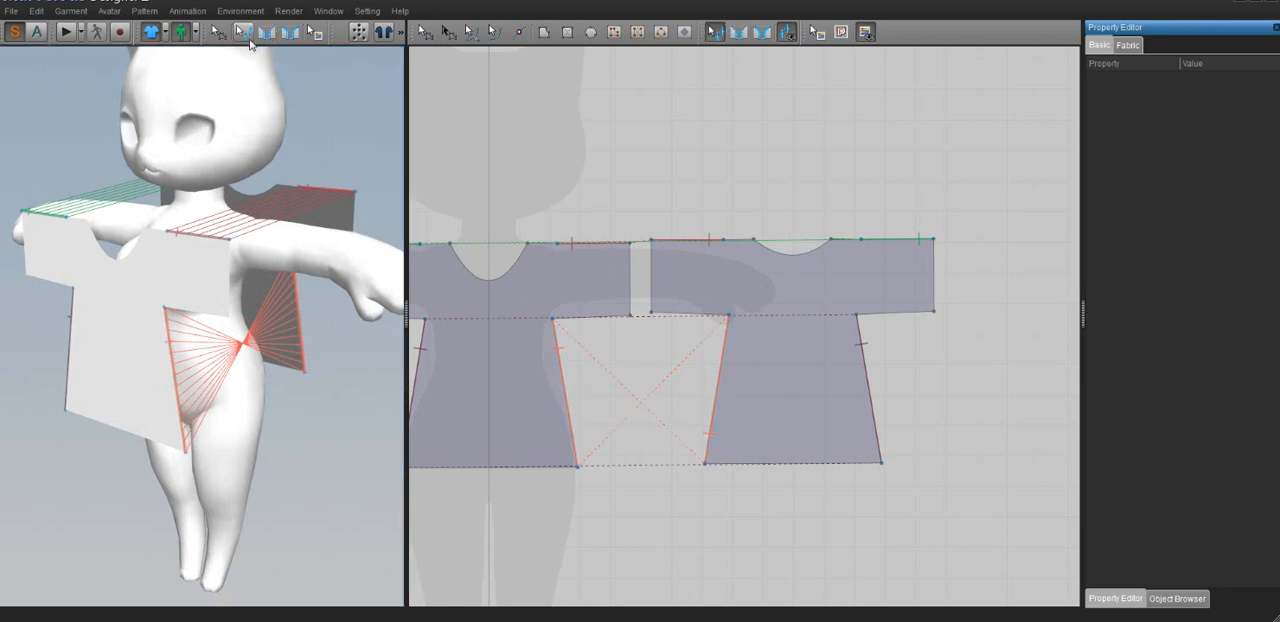
click(172, 368)
right_click(173, 366)
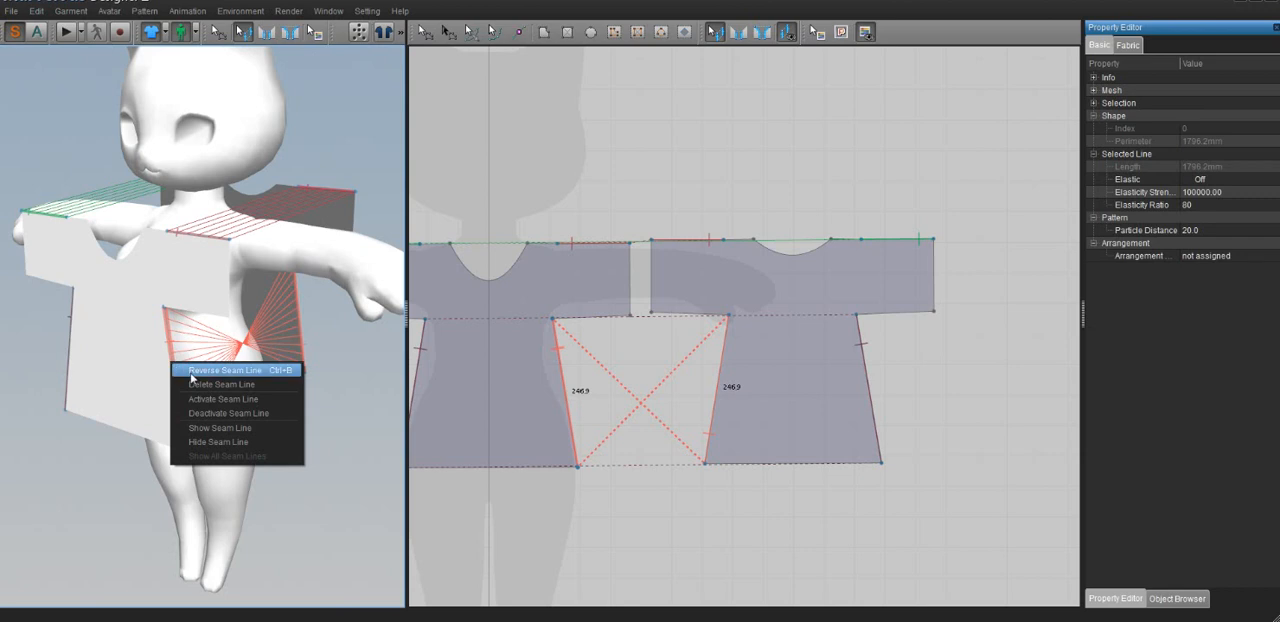
click(225, 371)
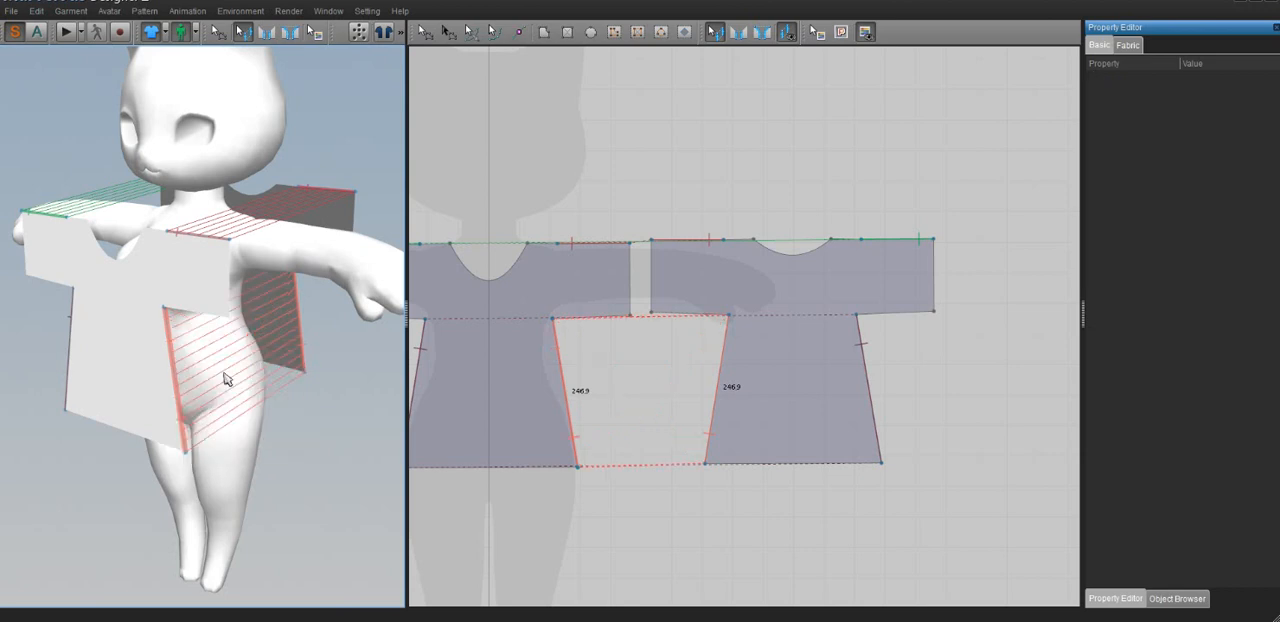
Sew the front and back lower sleeve edges together under the avatar's left arm with Segment Sewing
right_drag(222, 367, 277, 324)
scroll(256, 358, up, 4)
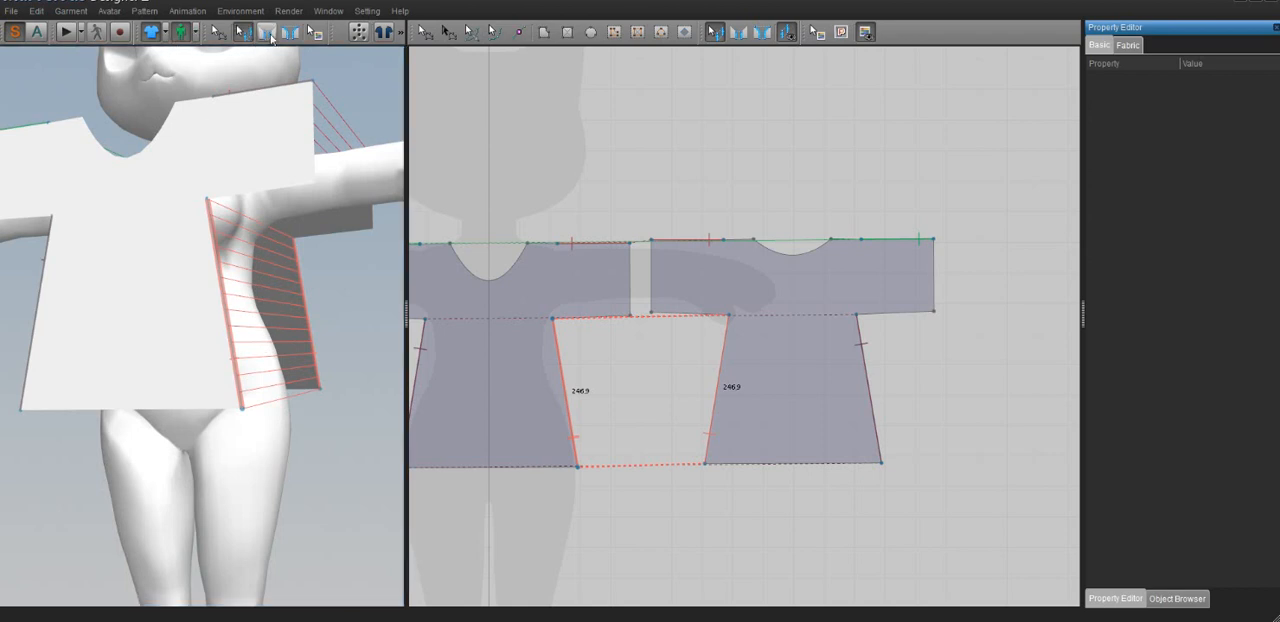
key(n)
click(276, 190)
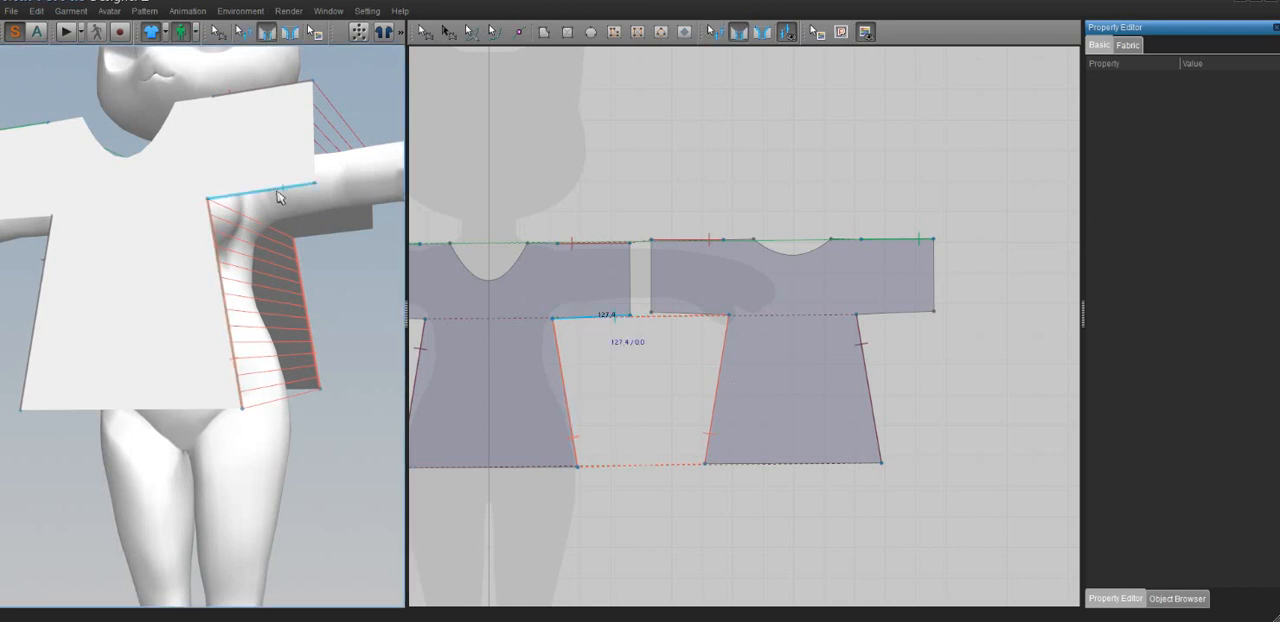
click(335, 233)
Sew the front and back lower sleeve edges together under the avatar's right arm
right_drag(335, 233, 167, 296)
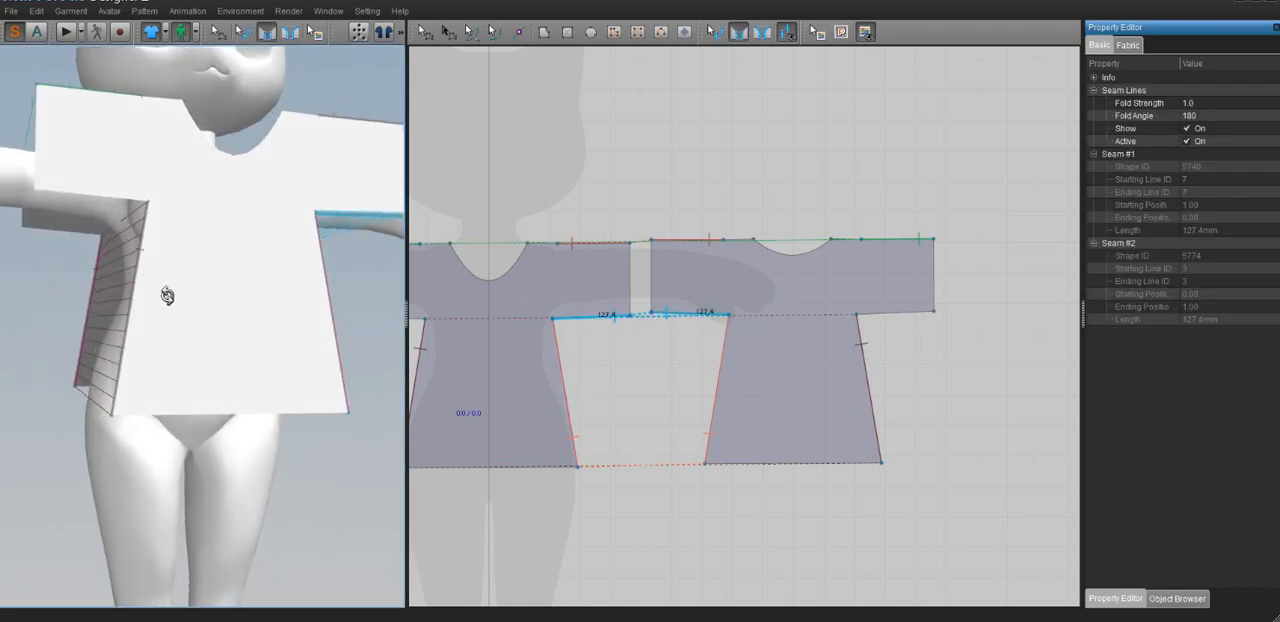
click(98, 194)
click(66, 230)
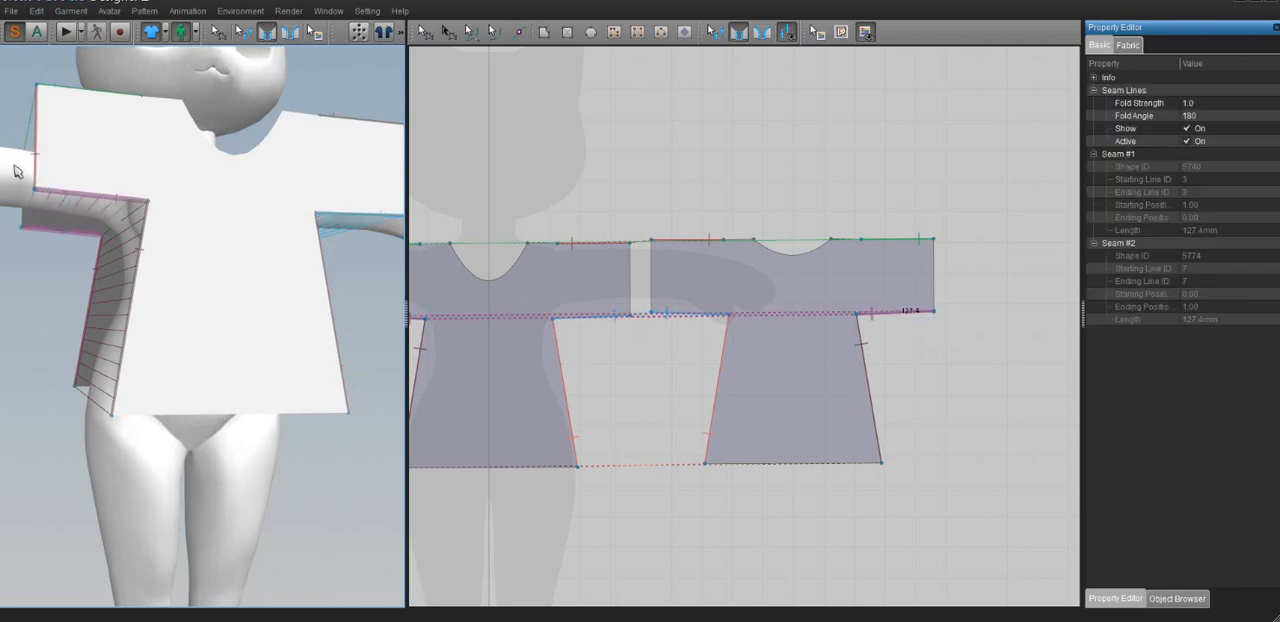
Sew the short shoulder edges beside the neckline together on the avatar's right shoulder
right_drag(100, 149, 149, 204)
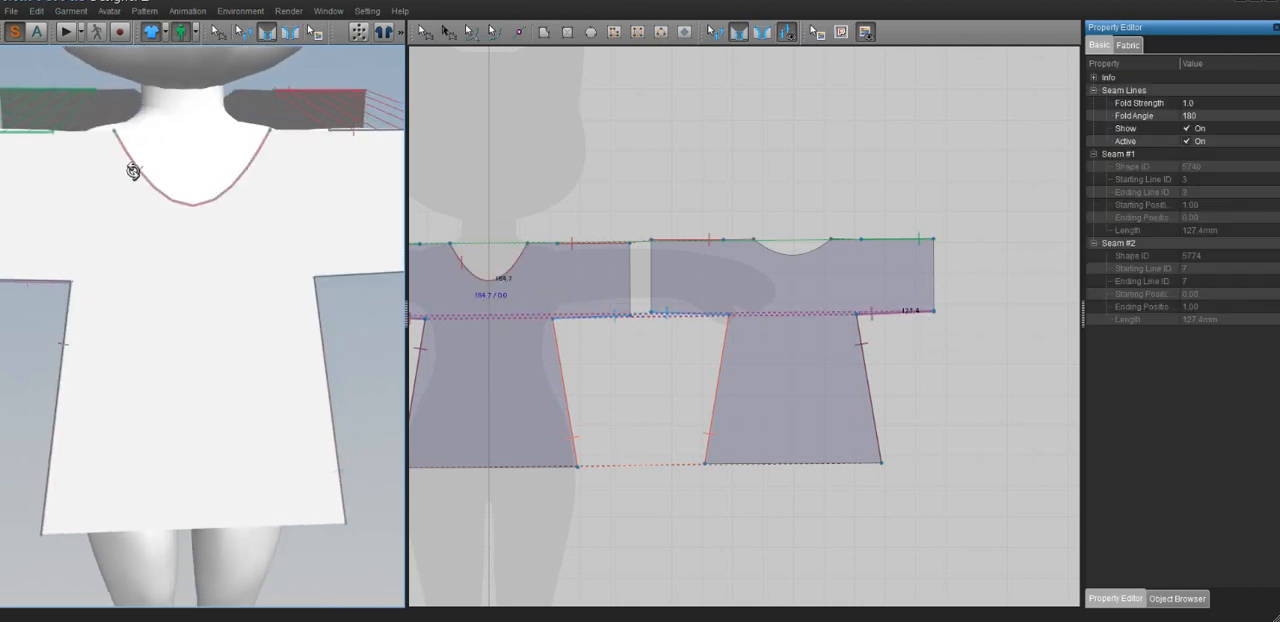
click(86, 130)
click(104, 96)
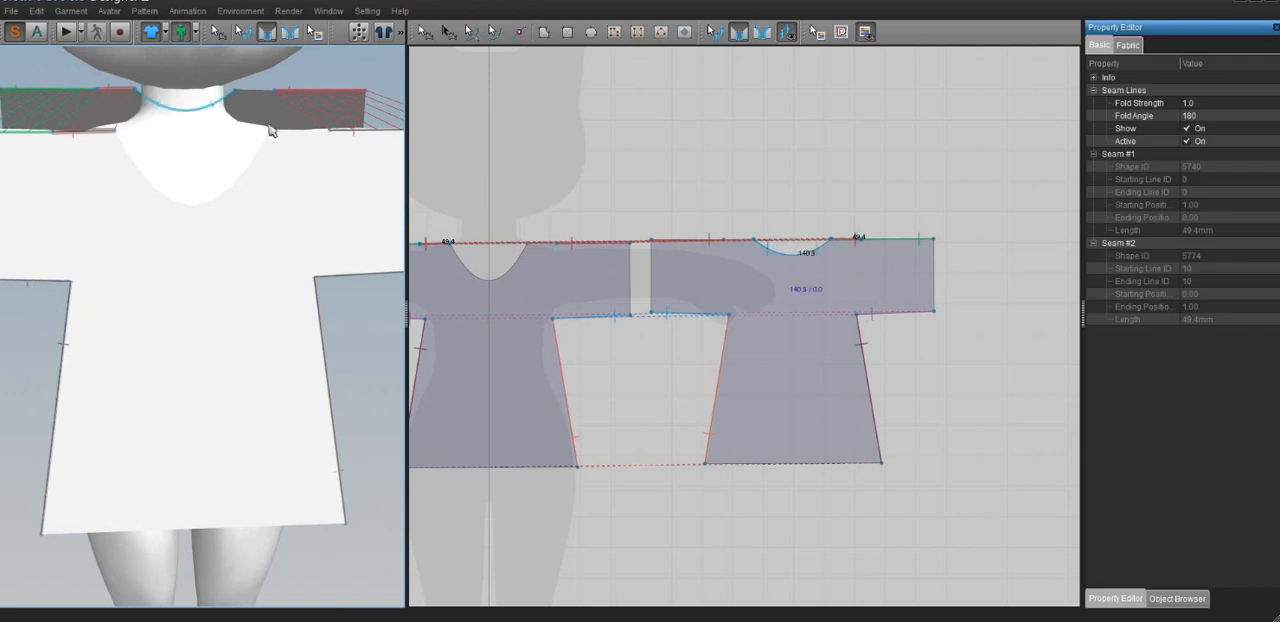
Try to sew the short shoulder edges together on the avatar's left shoulder, and undo the seam
click(291, 133)
click(266, 96)
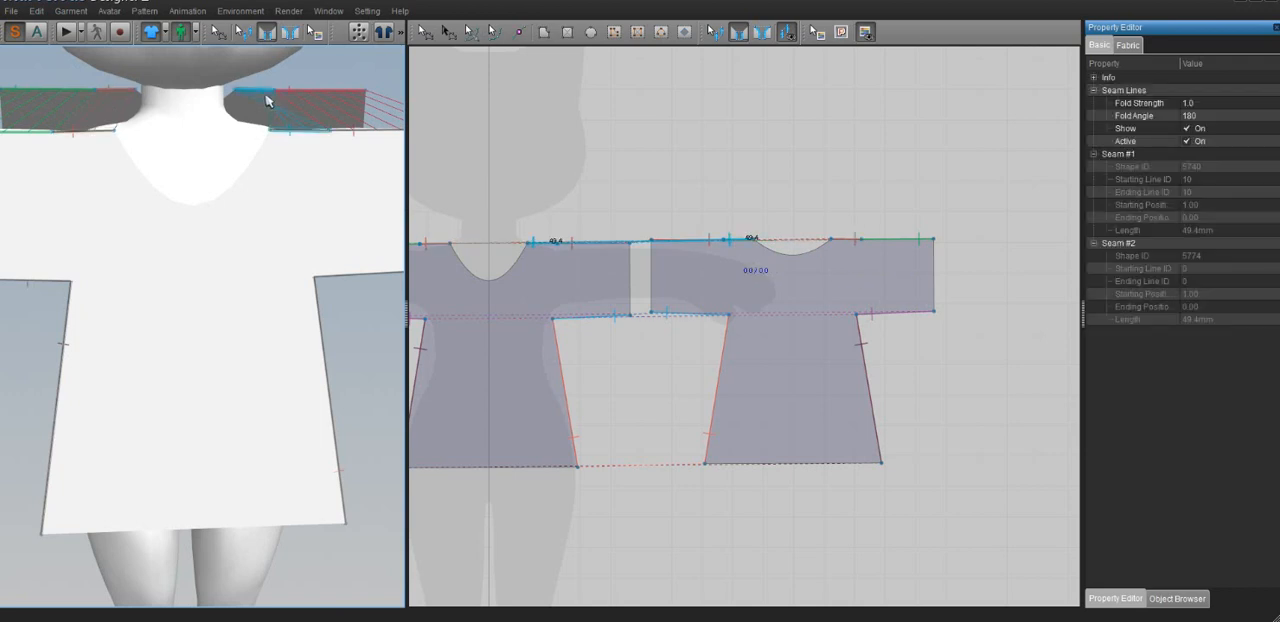
key(ctrl+z)
Sew the front and back shoulder edges on the avatar's left shoulder again, with matching ends
click(288, 132)
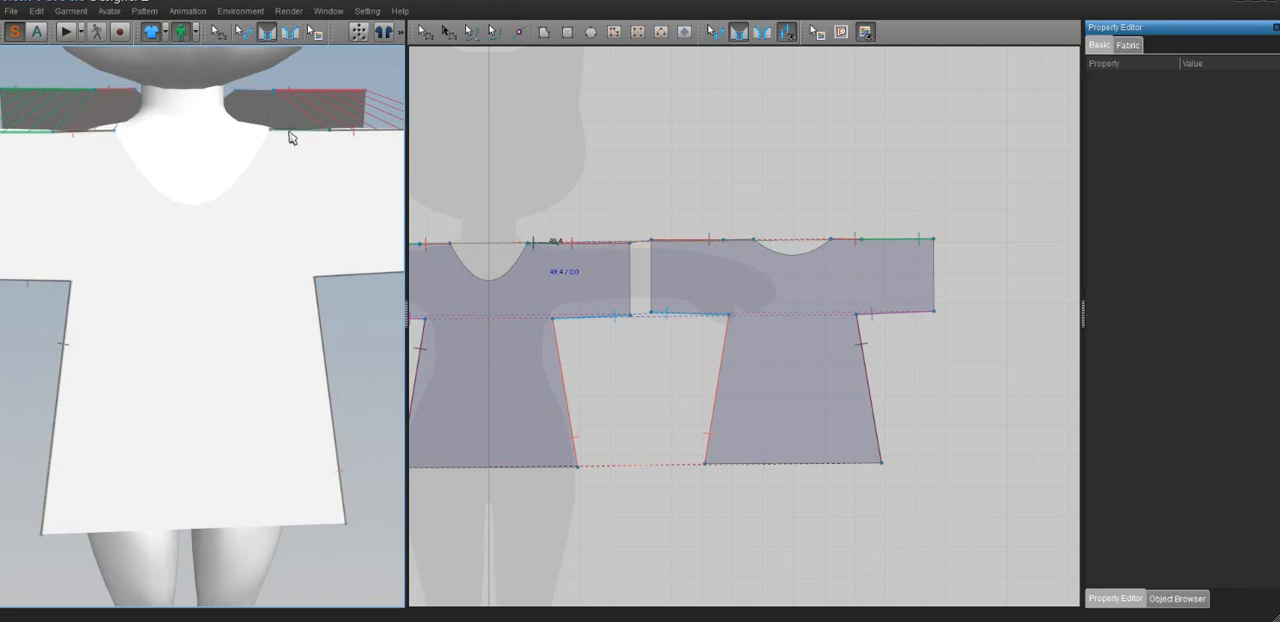
click(264, 96)
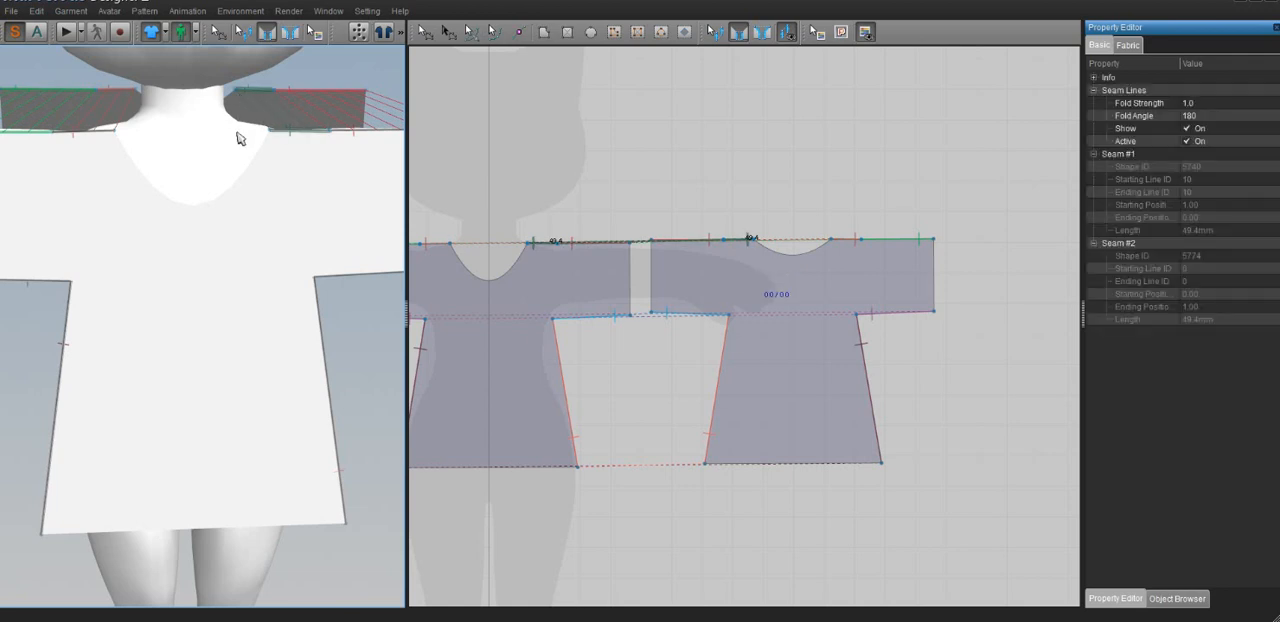
Run the simulation to drape the sewn shirt over the avatar's body
scroll(240, 138, down, 5)
click(66, 32)
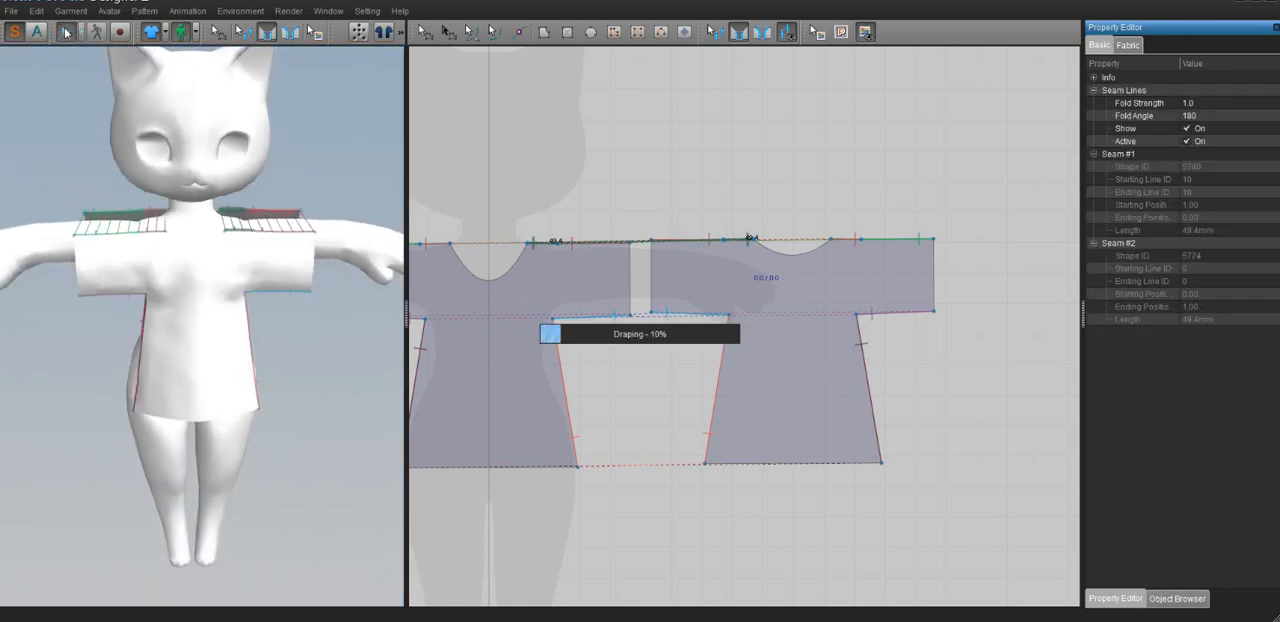
mouse_move(171, 243)
right_down()
mouse_move(1, 239)
mouse_move(200, 247)
mouse_move(280, 266)
mouse_move(461, 265)
mouse_move(163, 256)
right_up()
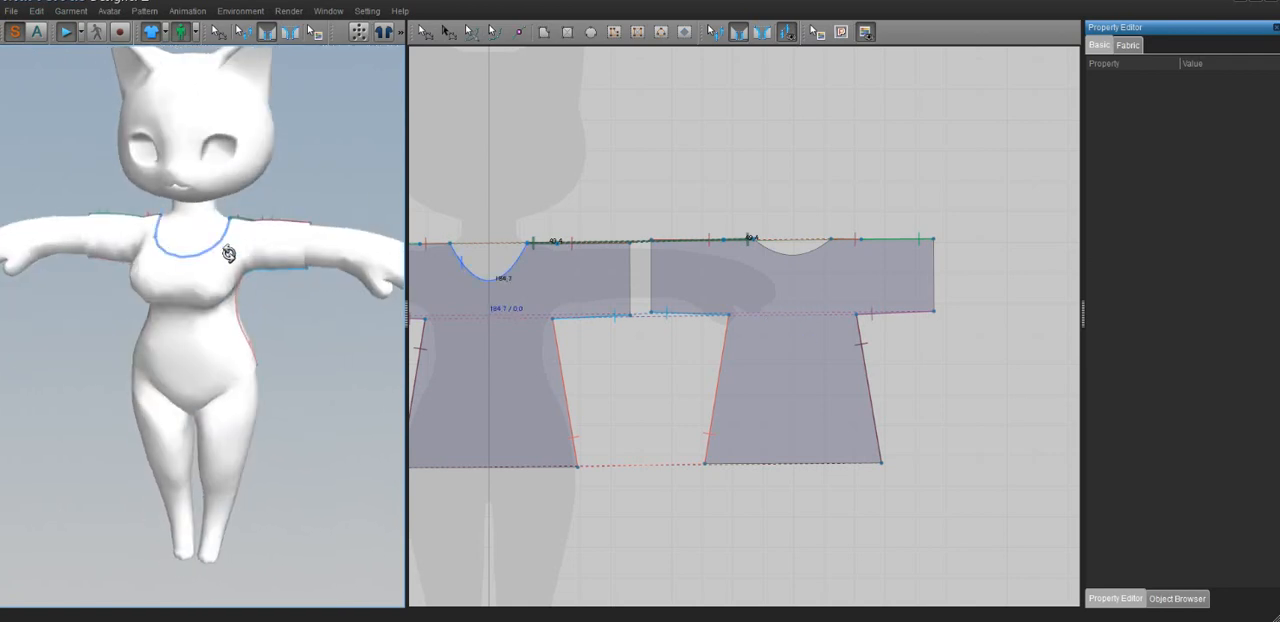
Select both the front and back shirt pieces and set their fabric colour to the muted blue 85, 85, 127
click(424, 32)
click(493, 367)
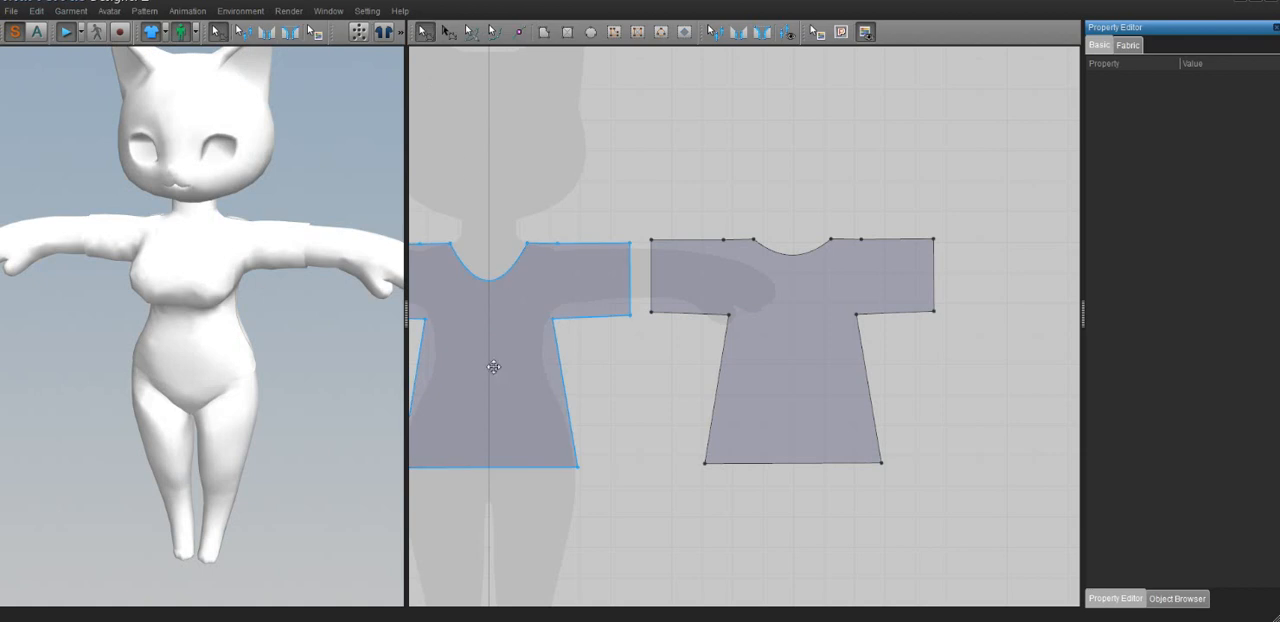
click(477, 326)
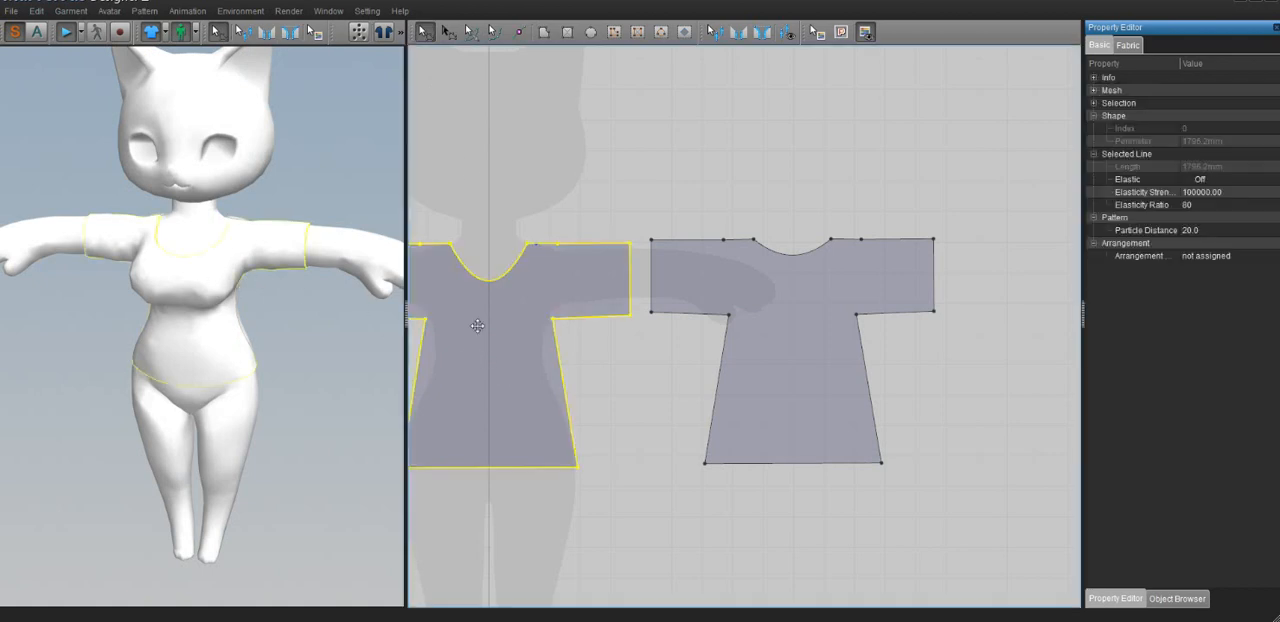
shift+click(776, 338)
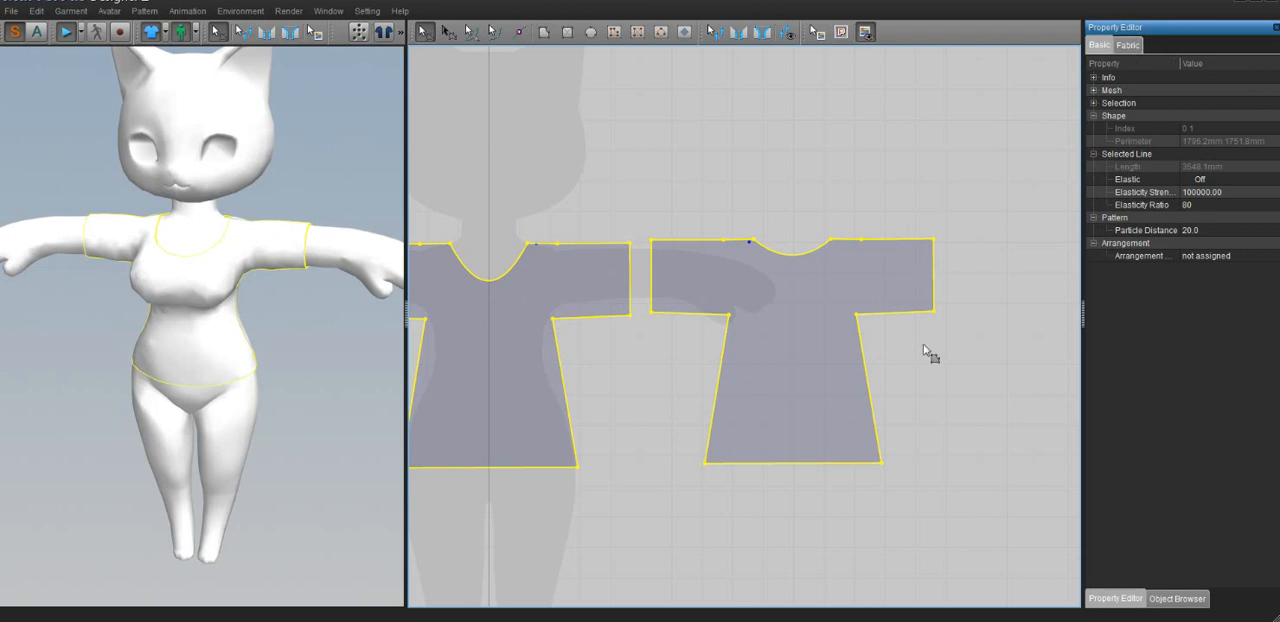
click(591, 406)
mouse_move(625, 156)
middle_down()
mouse_move(666, 143)
mouse_move(639, 142)
middle_up()
click(538, 330)
shift+click(824, 317)
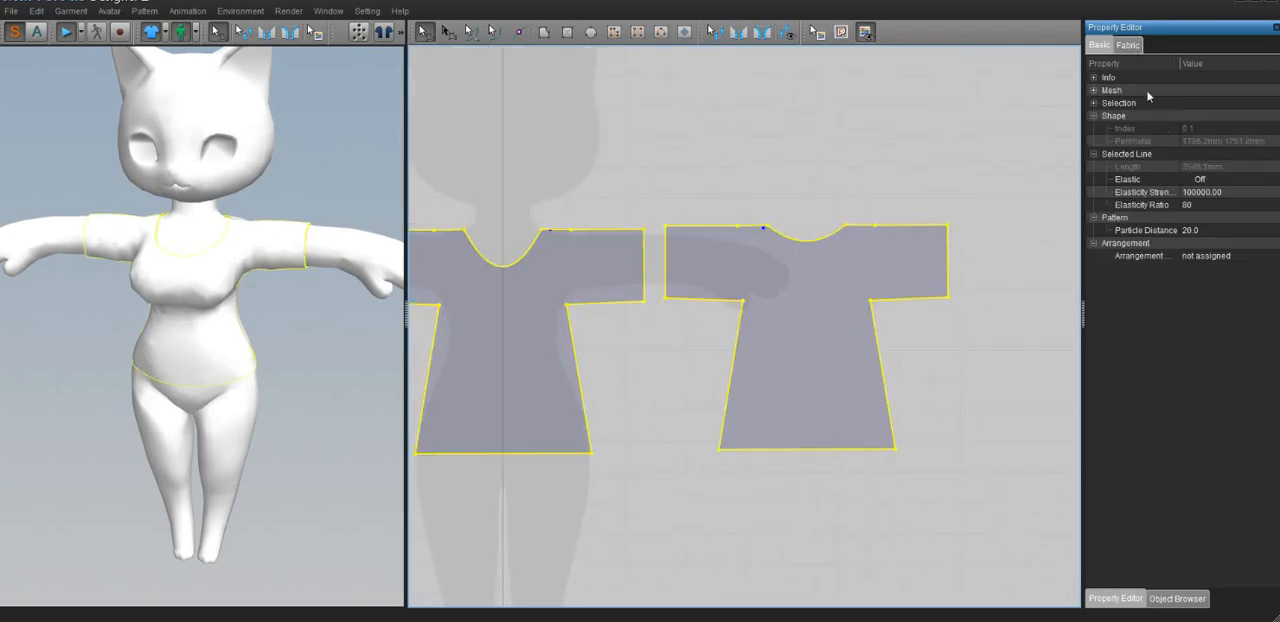
click(1127, 46)
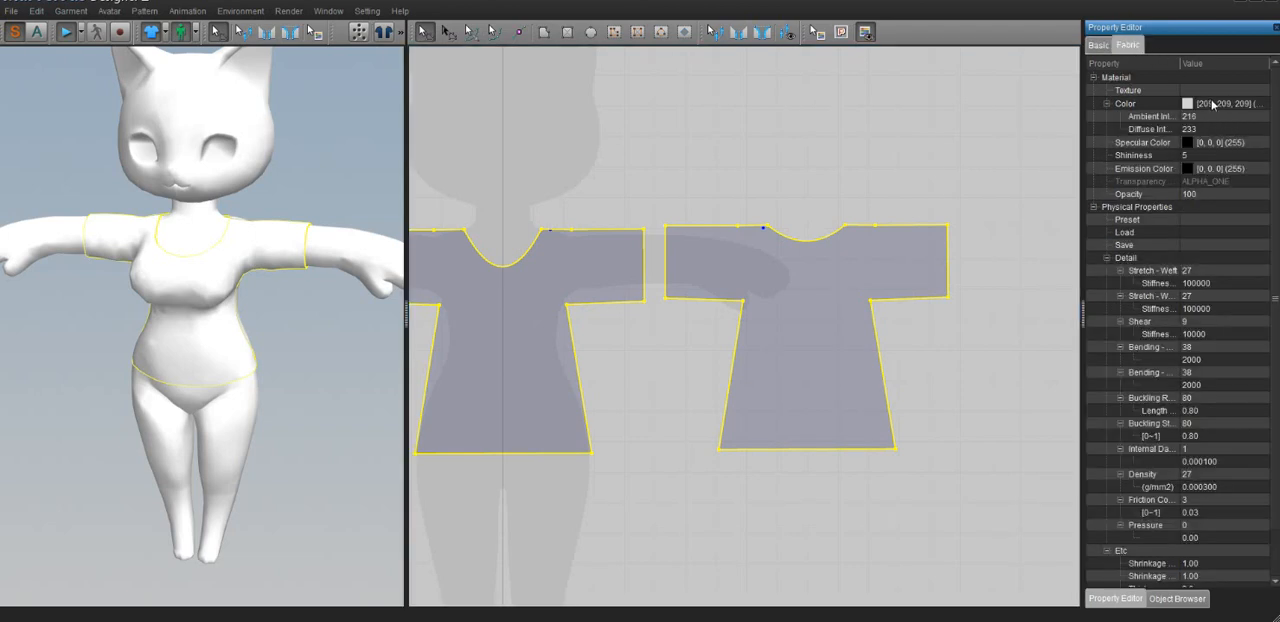
click(1188, 106)
click(1265, 104)
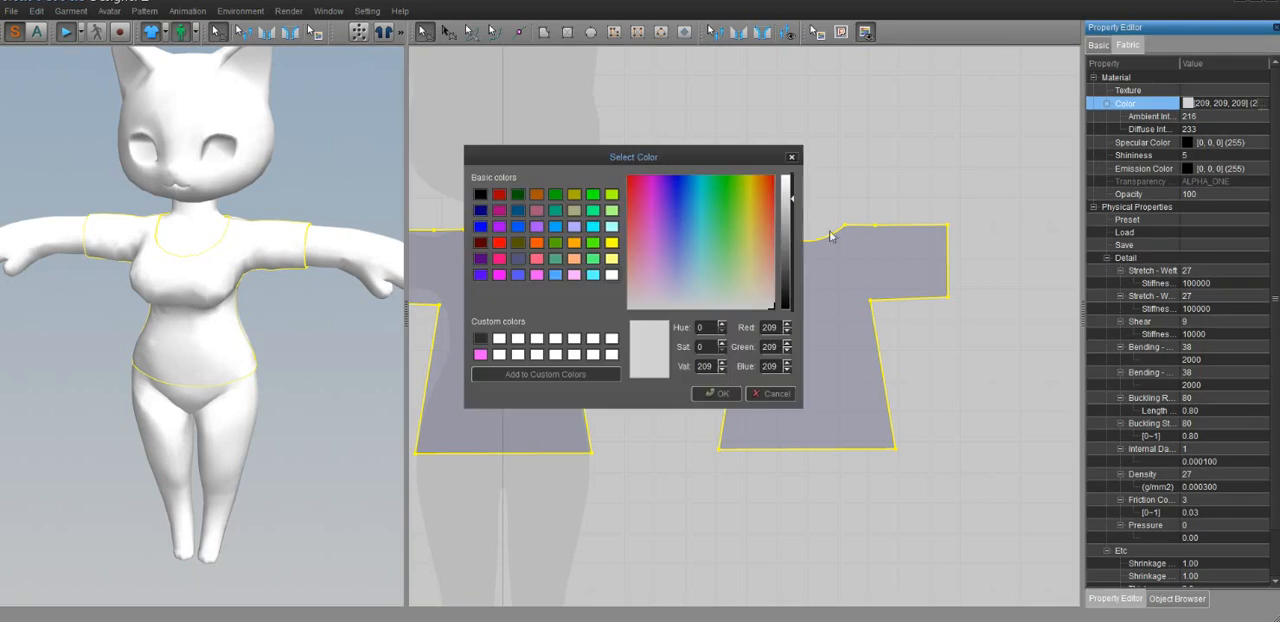
click(518, 259)
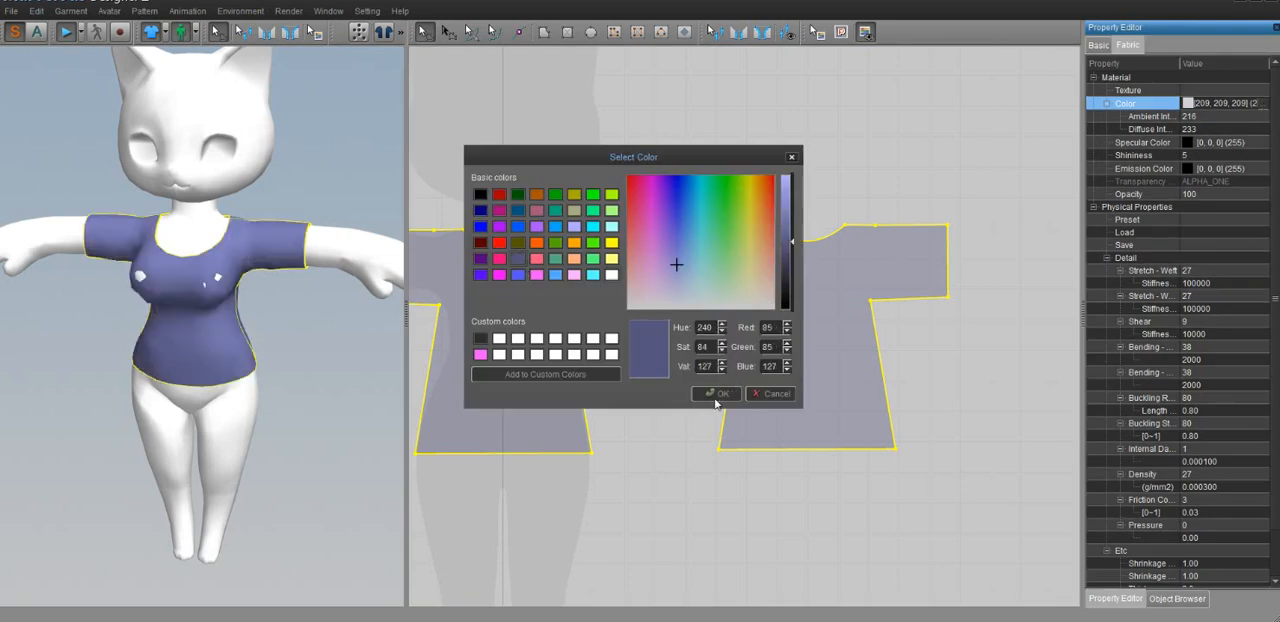
click(716, 395)
Set the Particle Distance of both selected shirt pieces to 15
right_drag(277, 363, 876, 356)
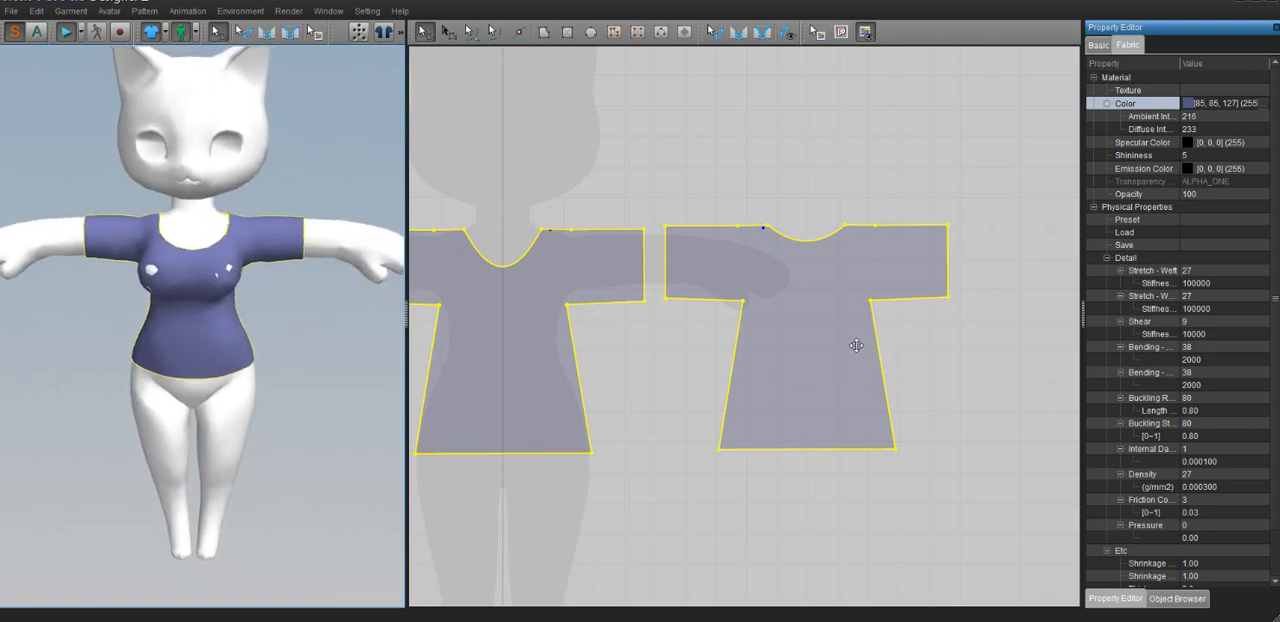
right_drag(613, 414, 652, 372)
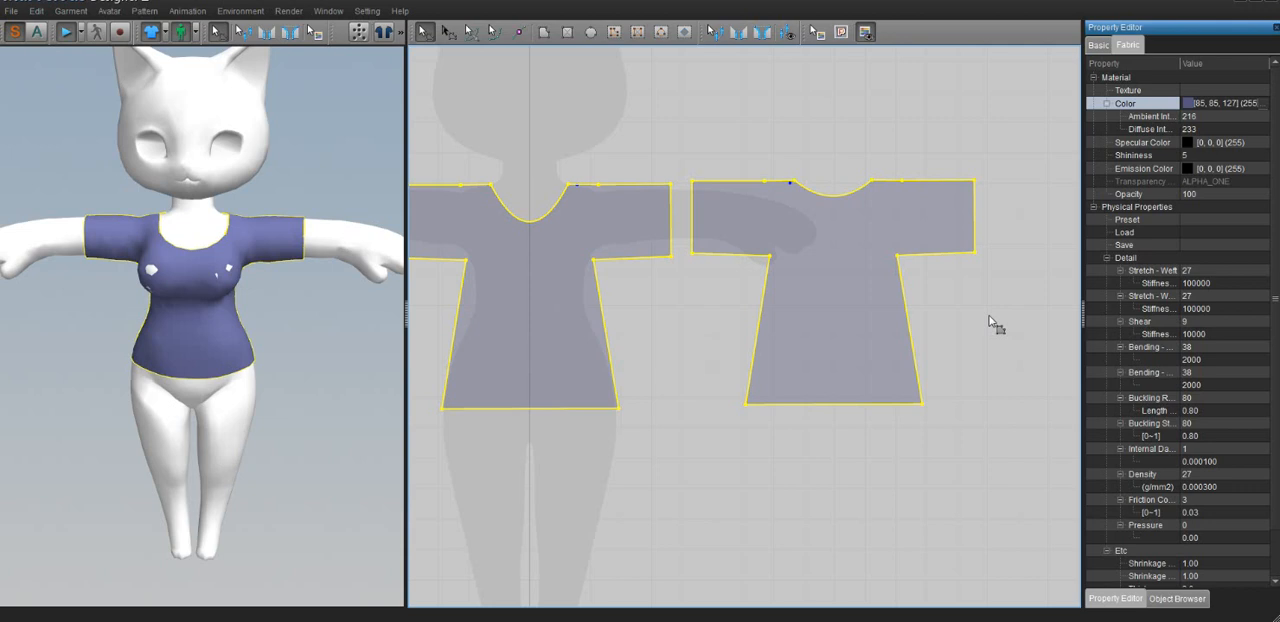
scroll(1162, 497, down, 2)
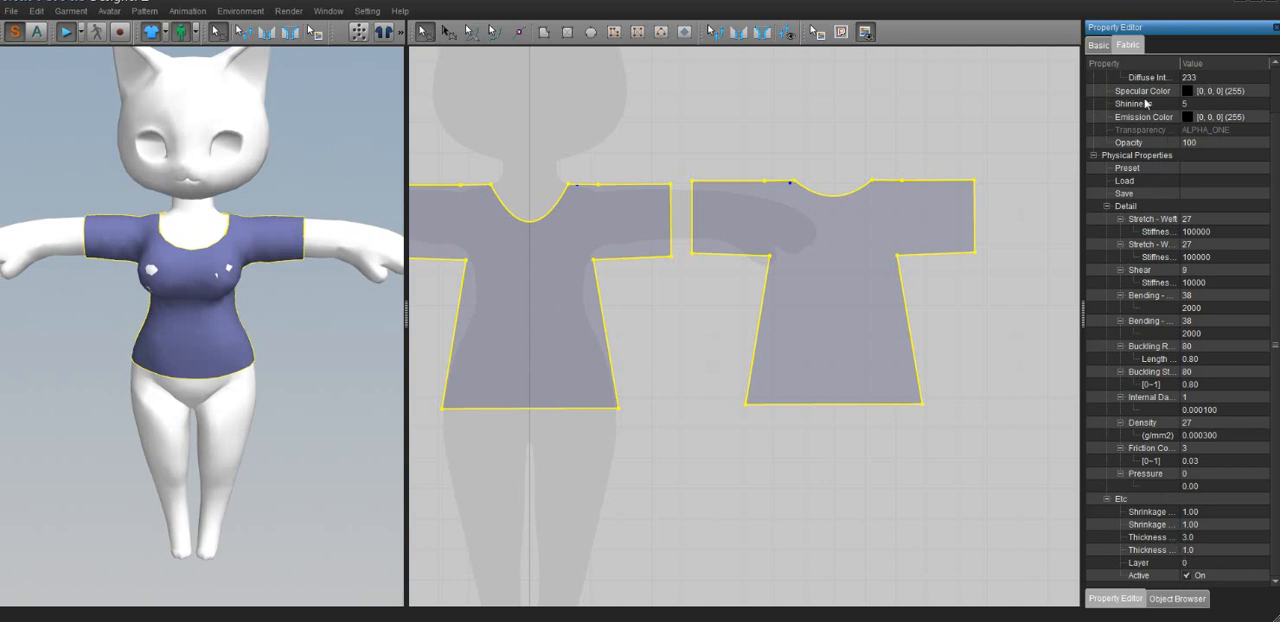
click(1094, 47)
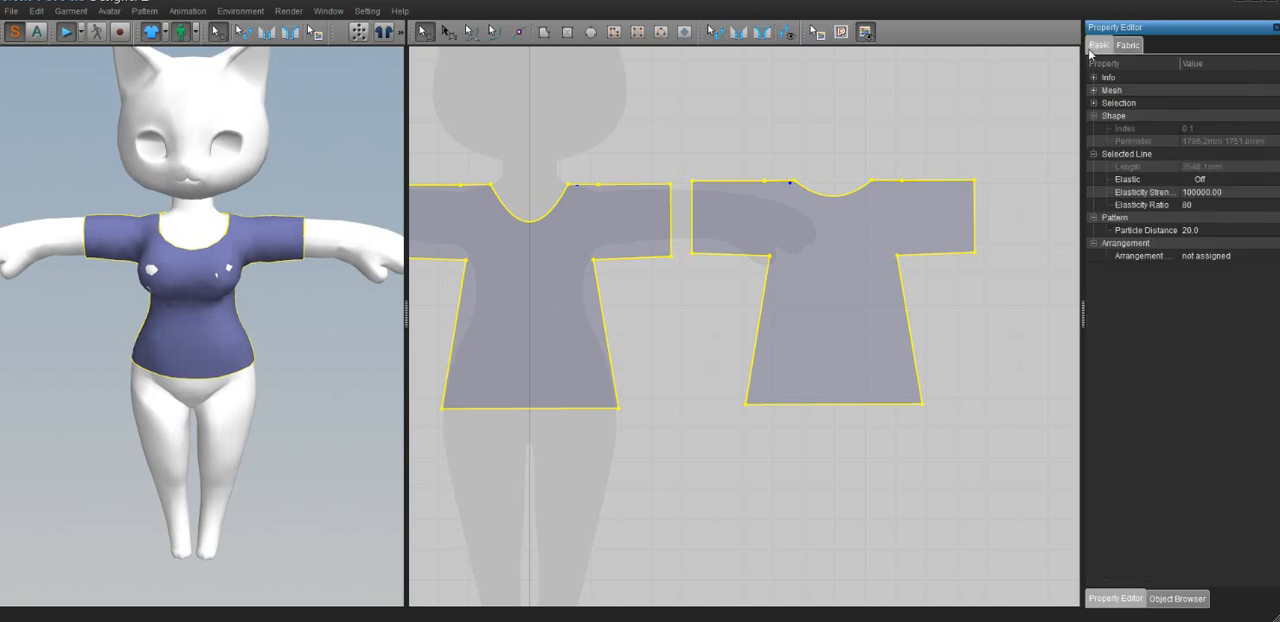
double_click(1195, 231)
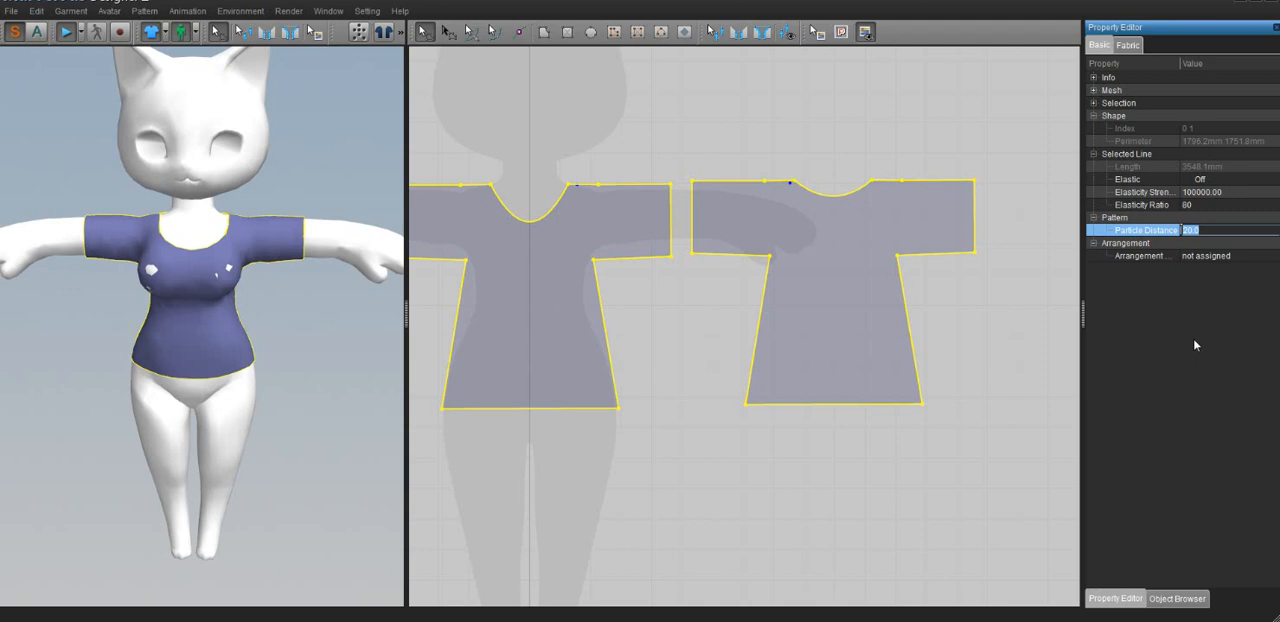
text(15)
key(Return)
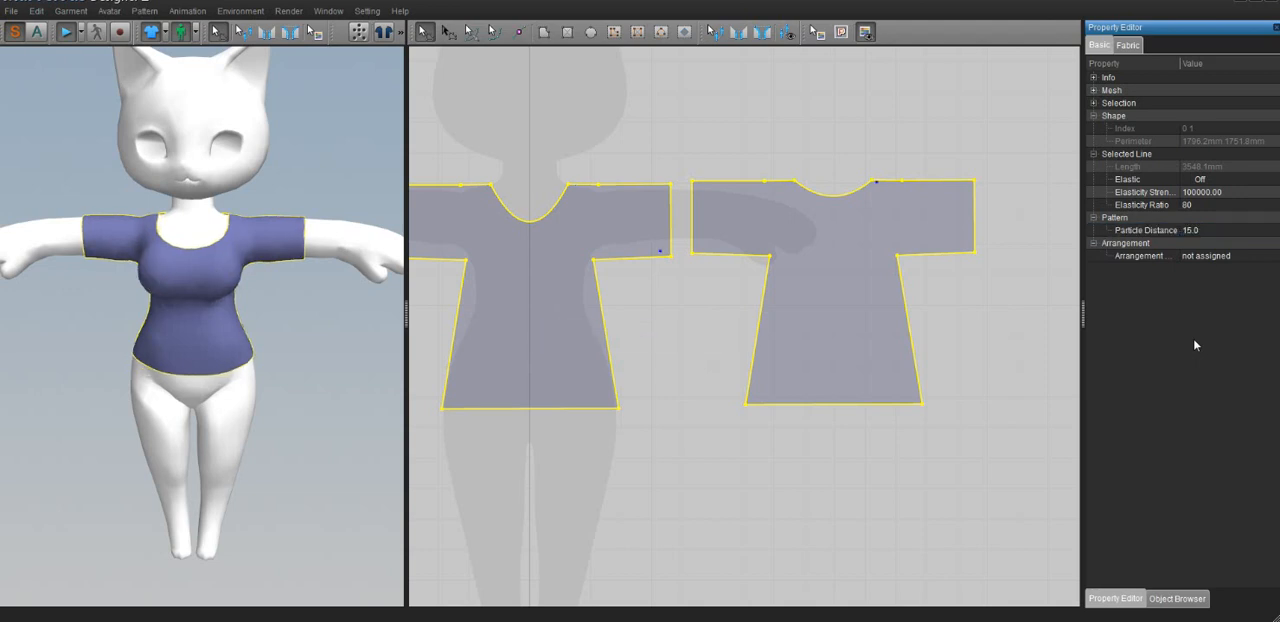
right_drag(231, 312, 446, 340)
right_drag(570, 329, 291, 306)
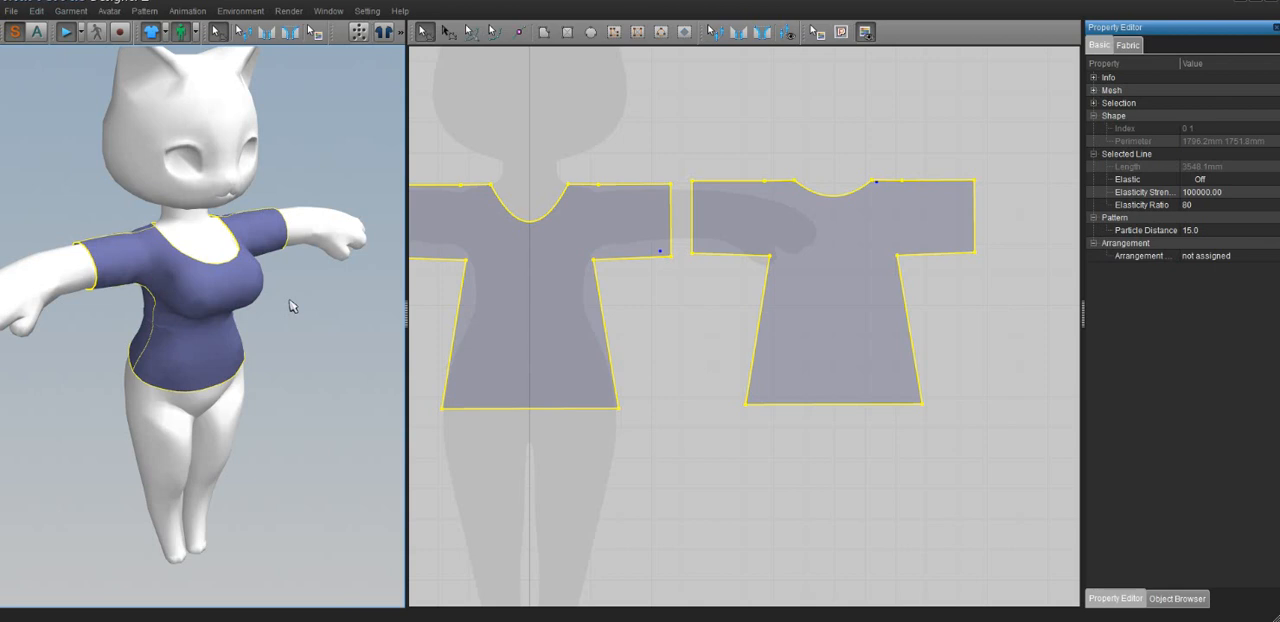
right_drag(202, 424, 158, 401)
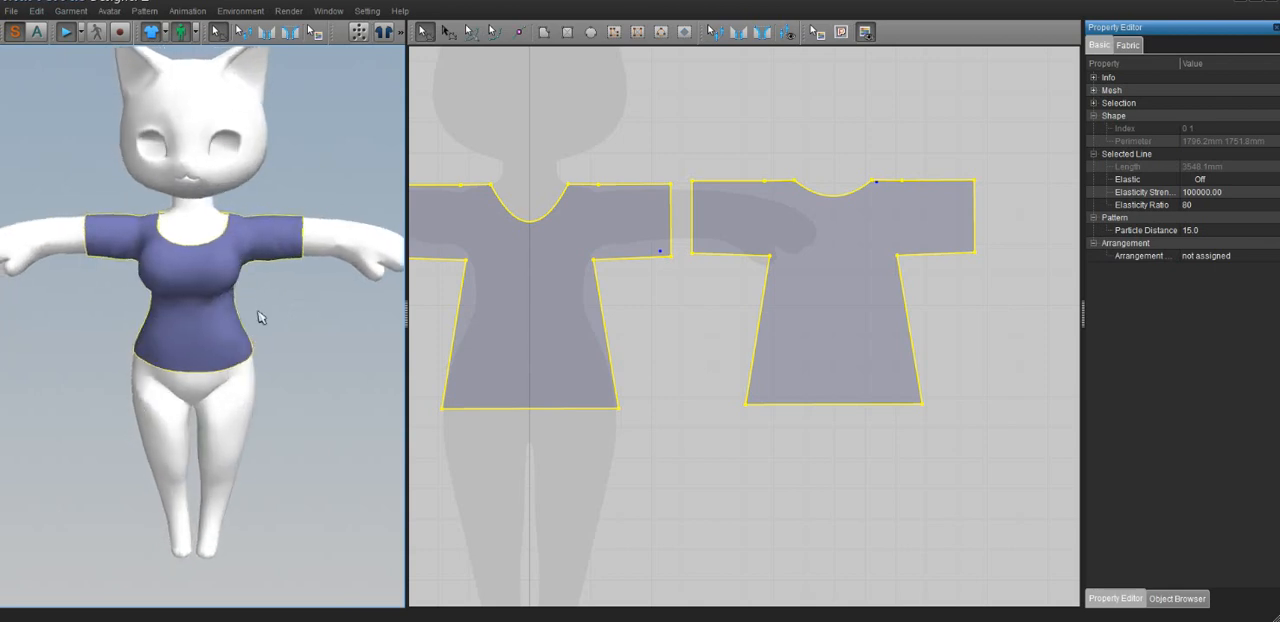
Select the front and back shirt pieces and move them together upward in the pattern layout, clear of the silhouette's hips
scroll(250, 278, down, 5)
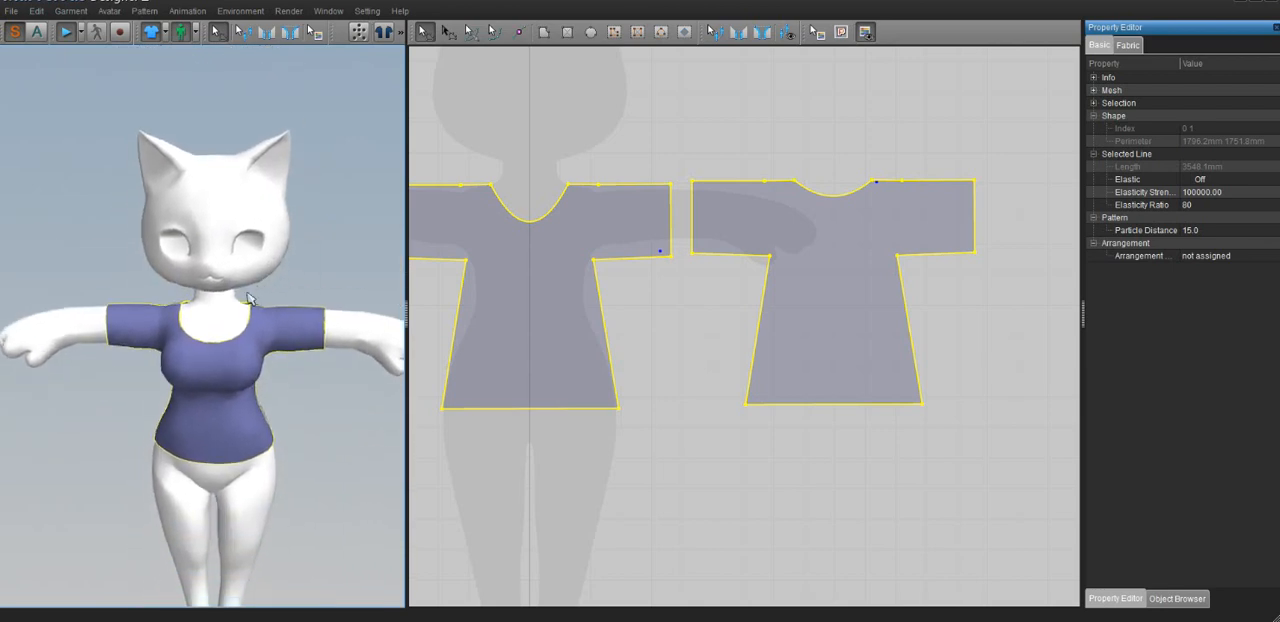
scroll(243, 297, down, 3)
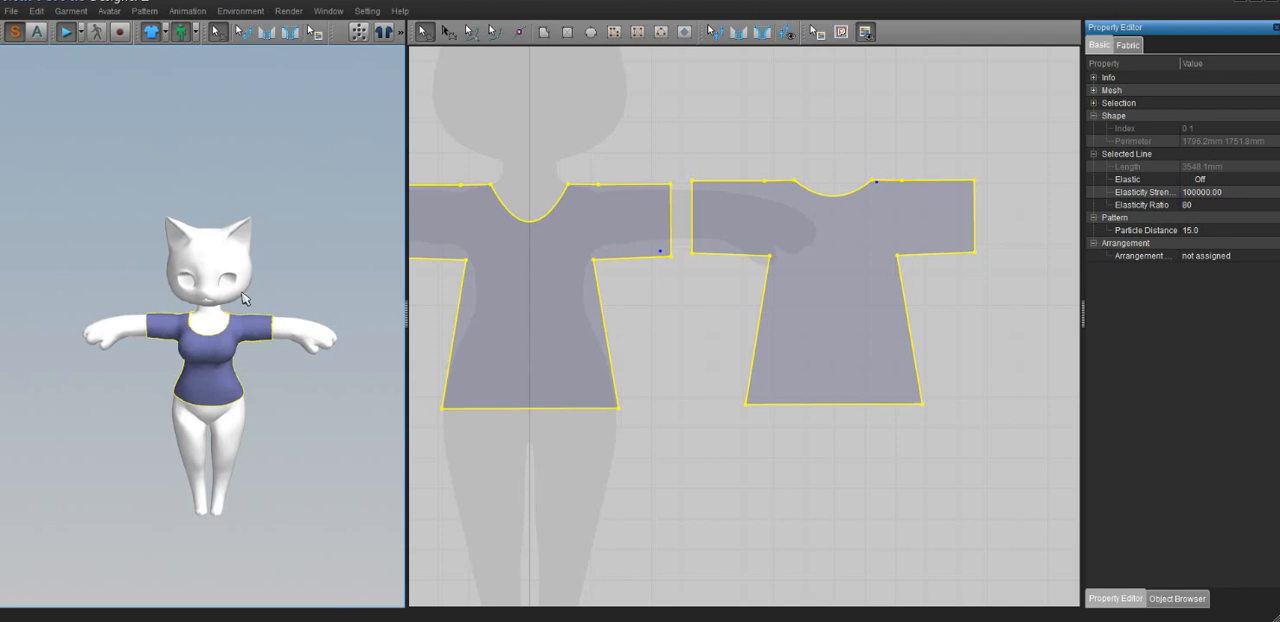
scroll(243, 297, up, 5)
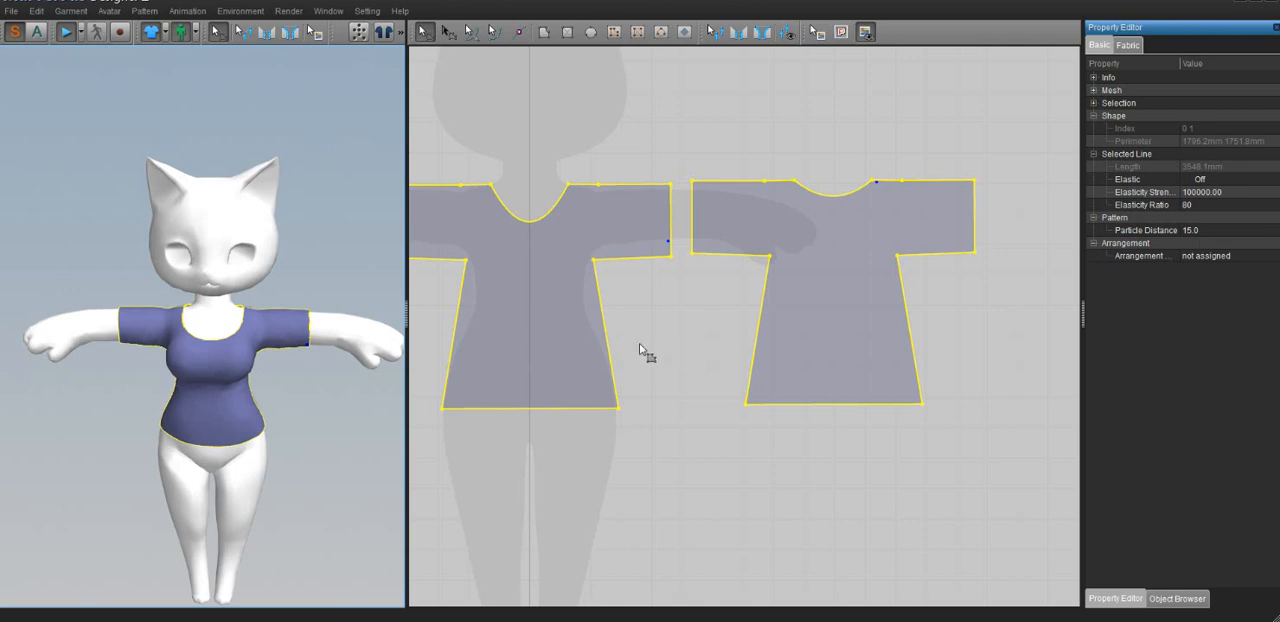
right_drag(218, 365, 326, 297)
click(817, 308)
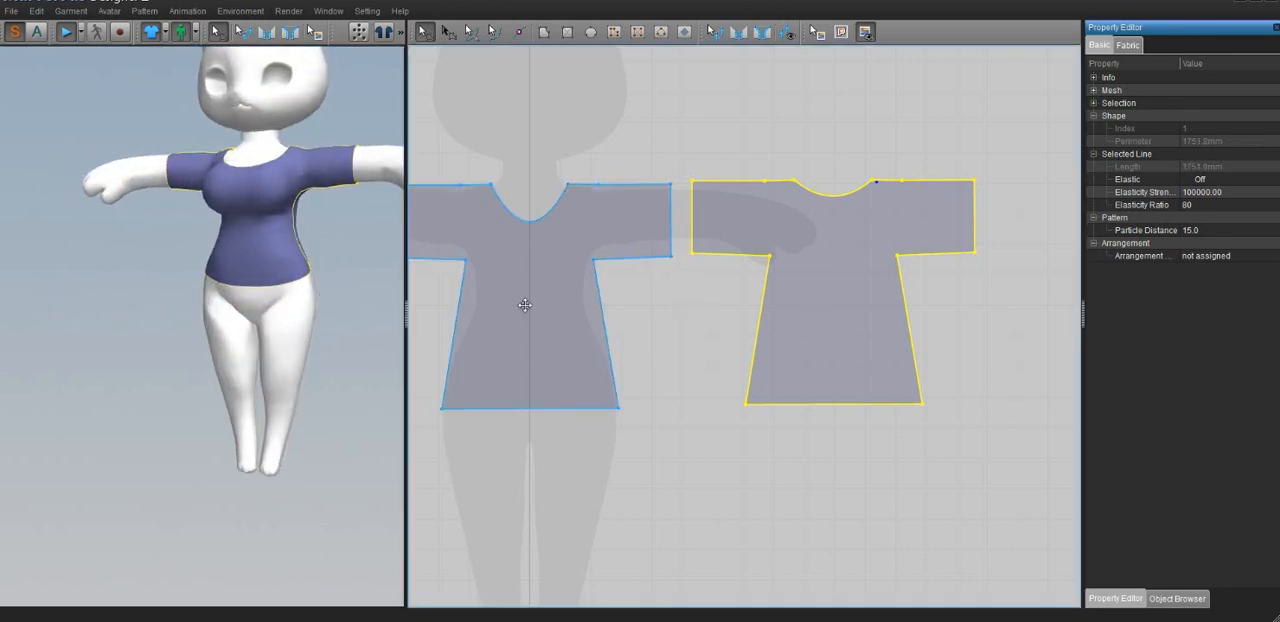
click(525, 305)
shift+click(842, 313)
drag(831, 340, 837, 249)
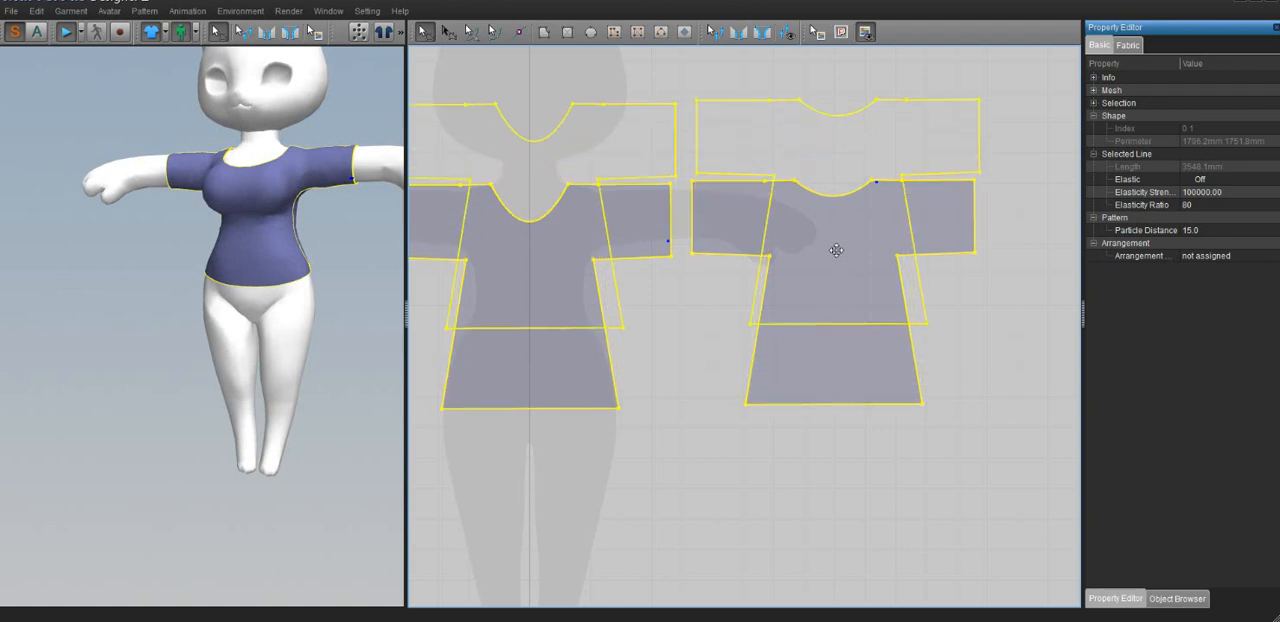
Draw a closed half-trouser polygon over one leg of the silhouette, running from waist to ankle with its inner edge on the centre line
right_drag(577, 349, 677, 252)
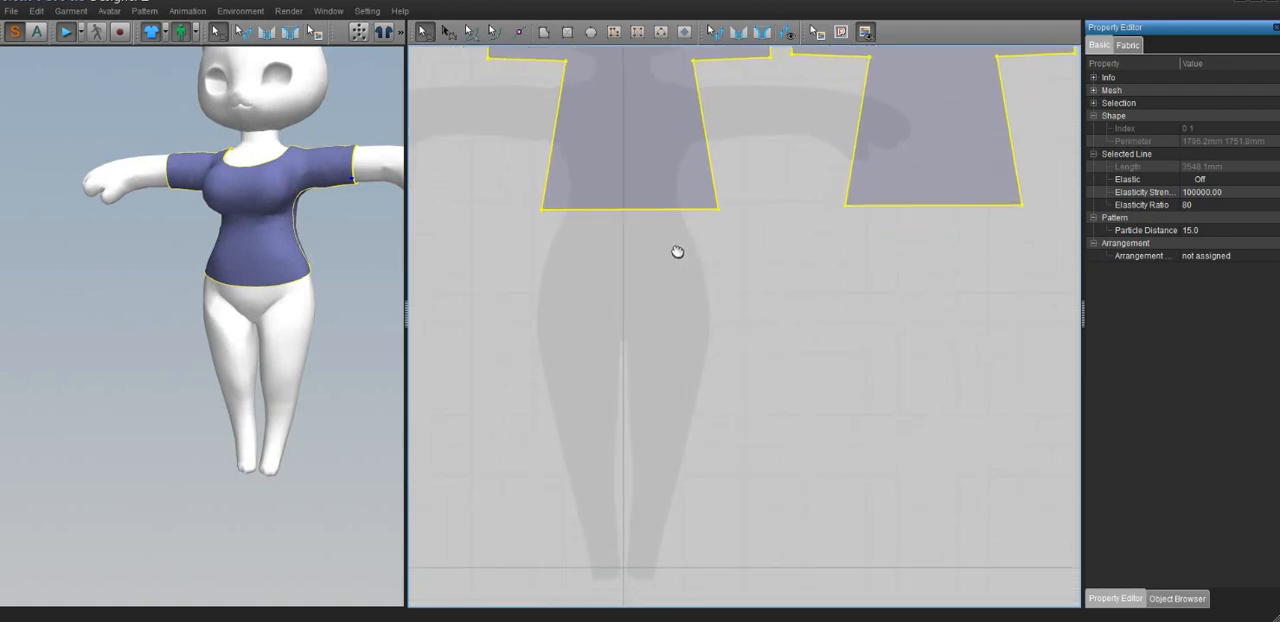
right_drag(638, 285, 689, 289)
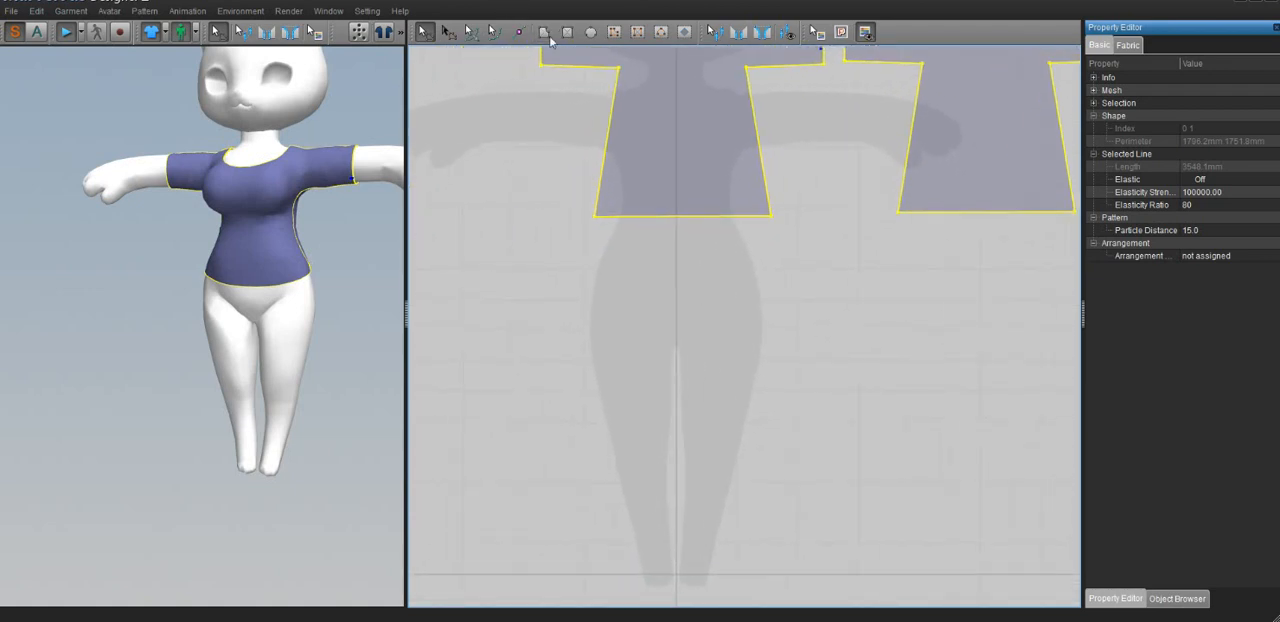
click(521, 144)
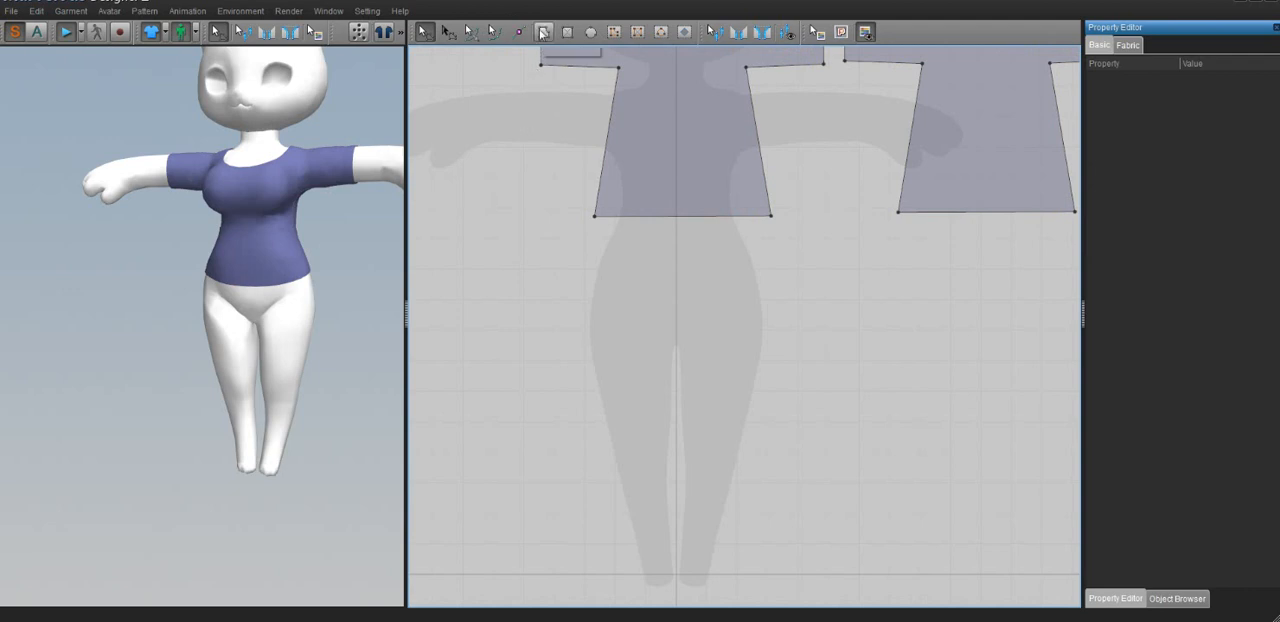
click(543, 33)
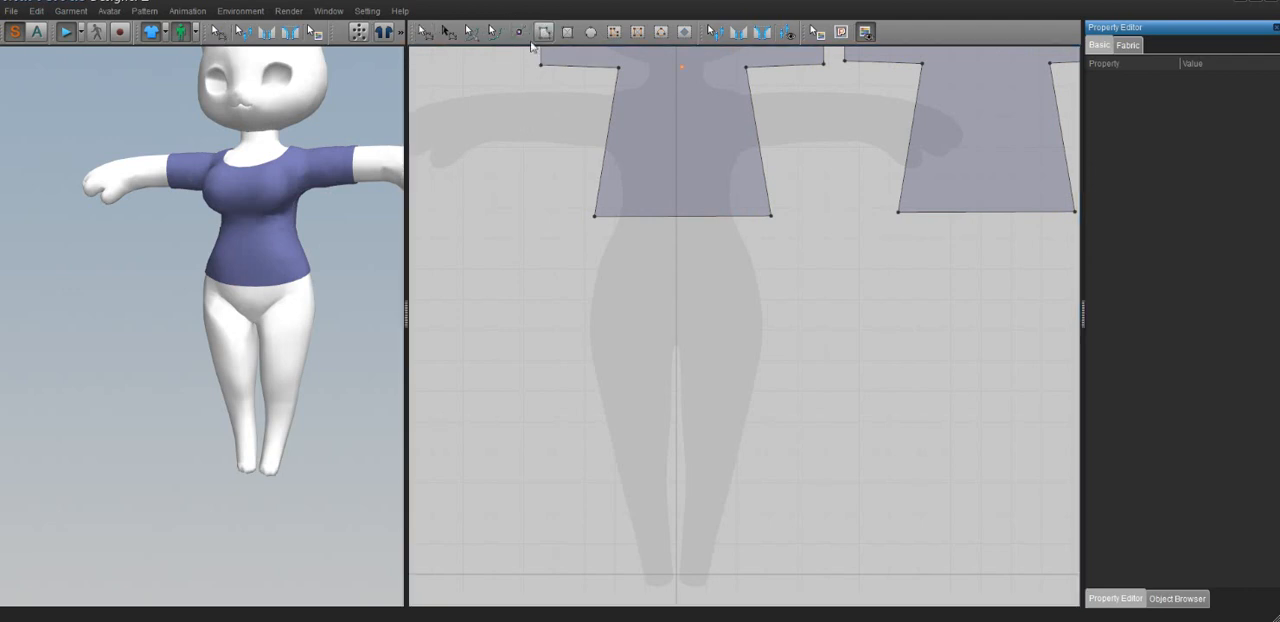
click(677, 241)
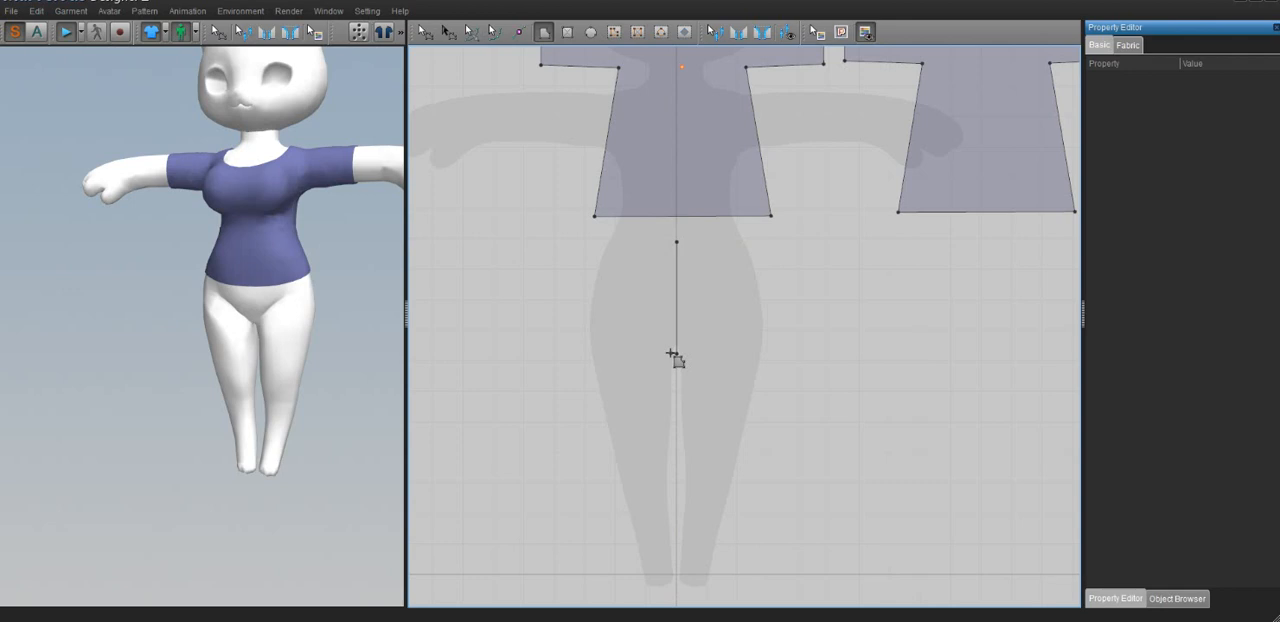
click(672, 354)
click(644, 532)
click(626, 531)
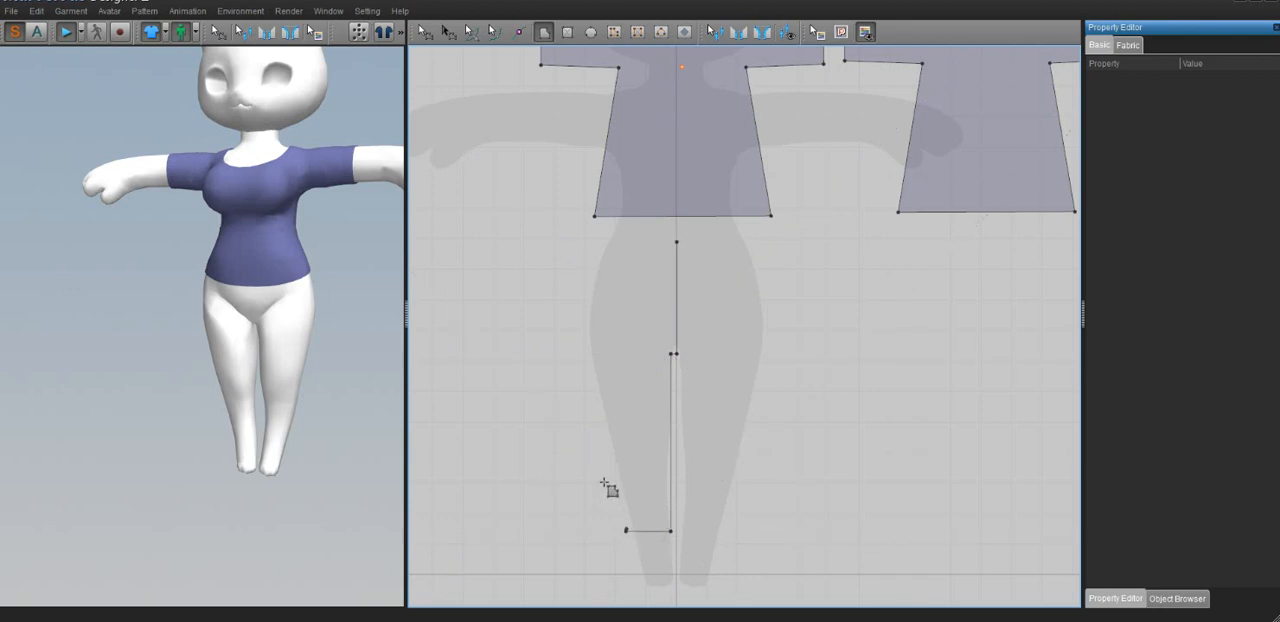
click(586, 333)
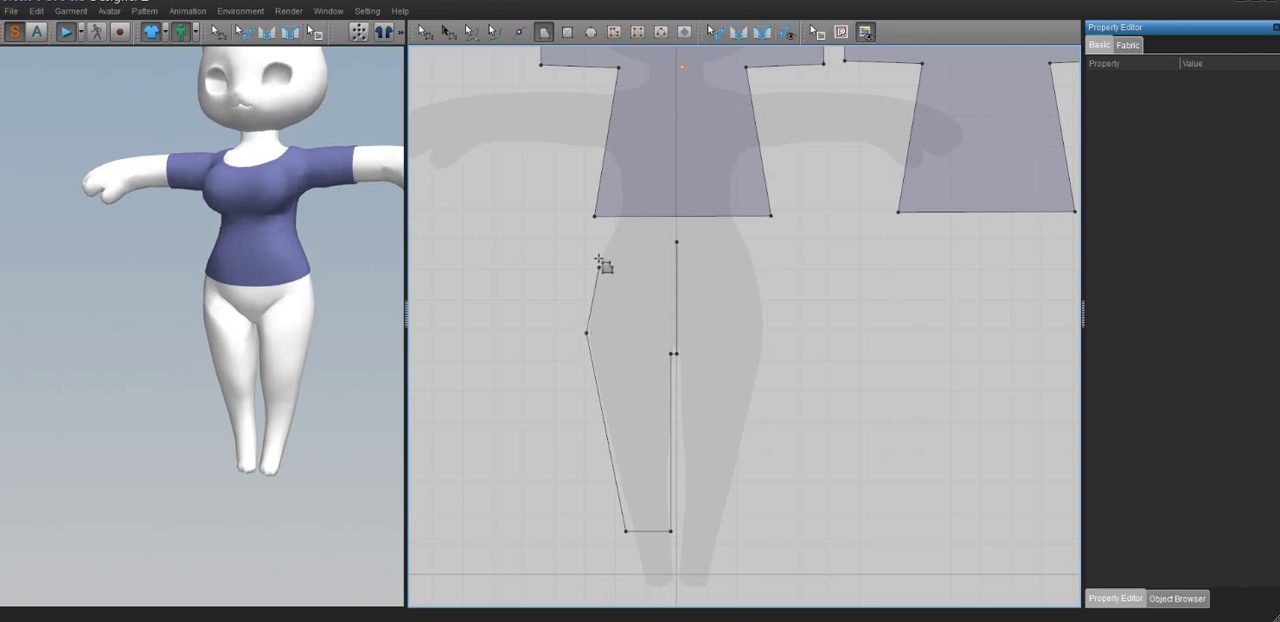
click(602, 243)
click(677, 243)
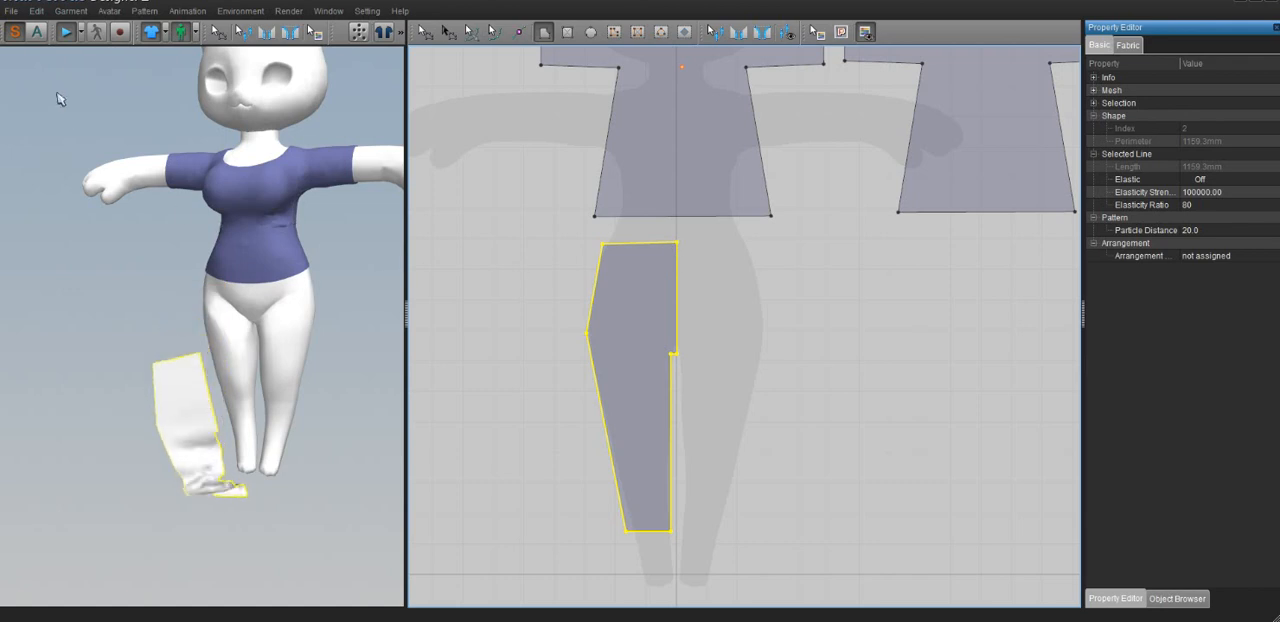
Stop the simulation and rearrange the collapsed half-trouser piece so it stands flat in front of the avatar
click(63, 31)
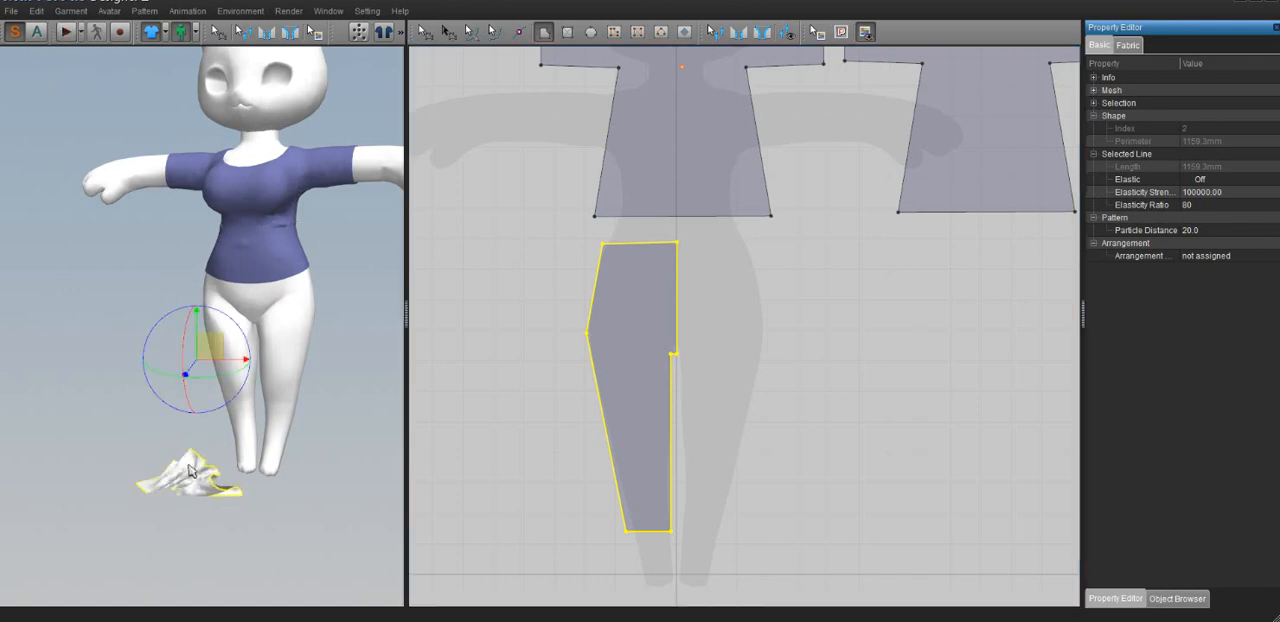
right_click(189, 466)
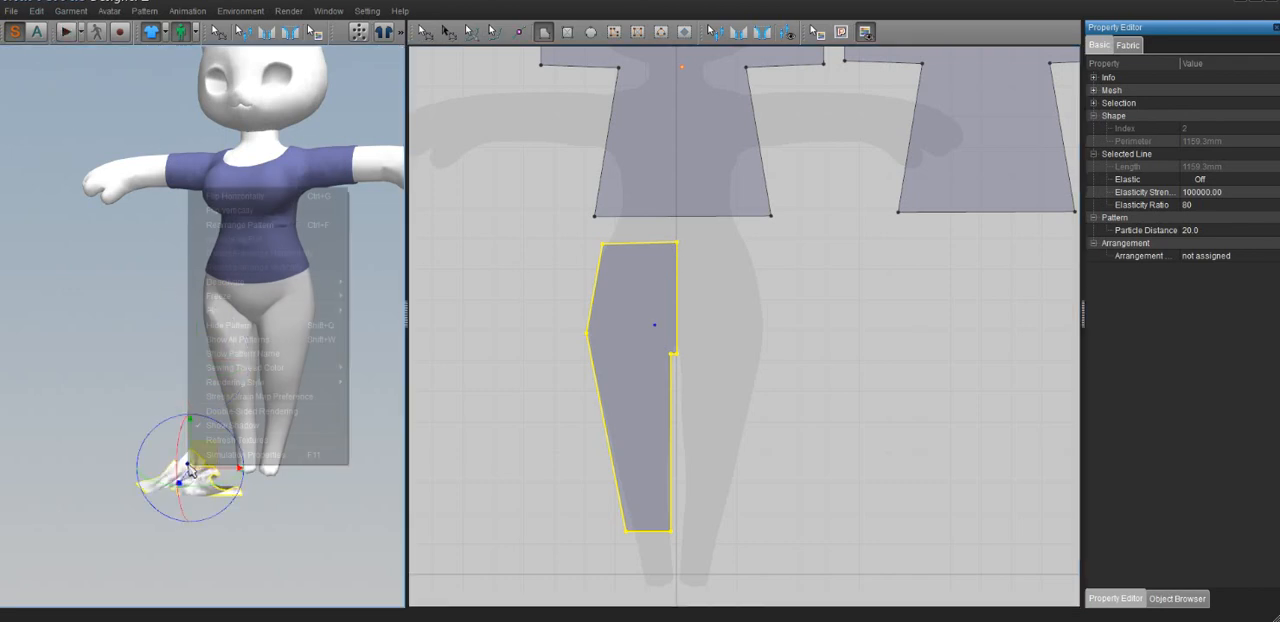
click(257, 225)
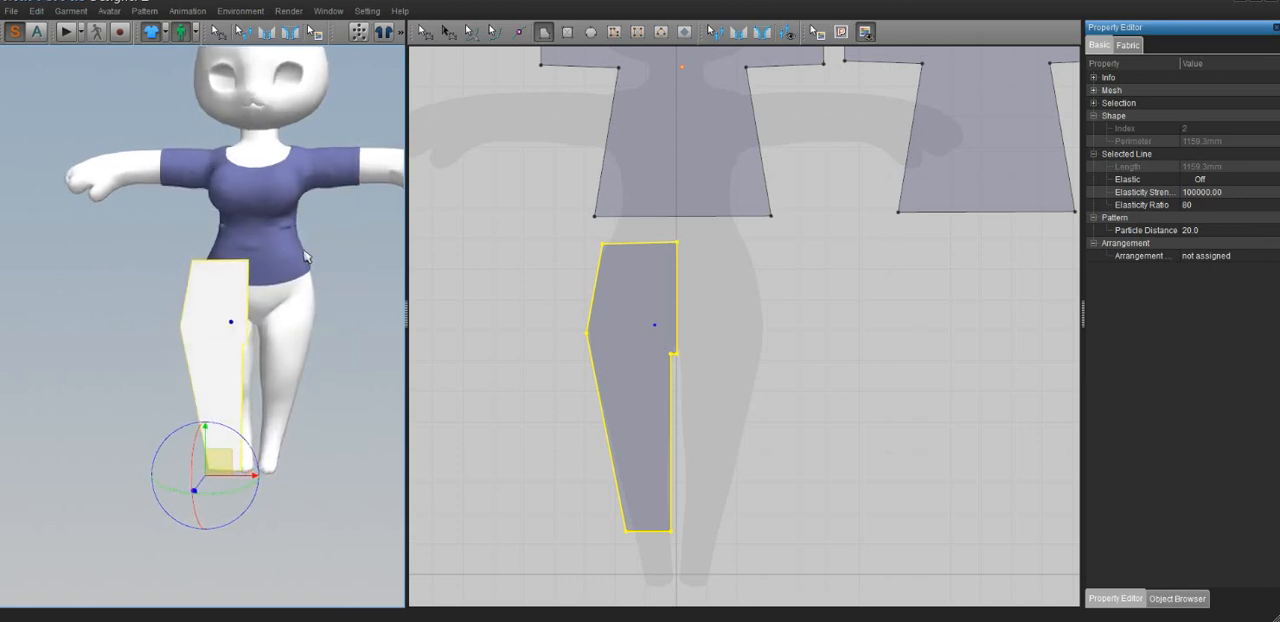
Unfold the half-trouser pattern across its centre edge into a full piece and delete the extra middle point at the crotch
click(423, 32)
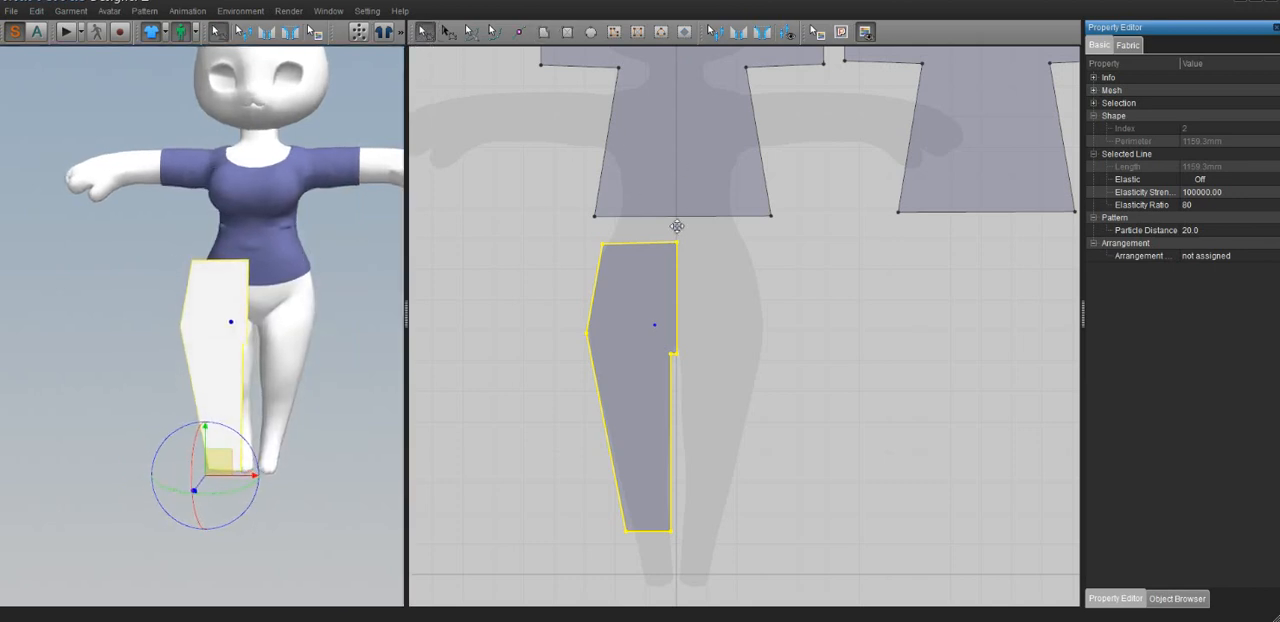
click(676, 322)
right_click(676, 322)
click(690, 343)
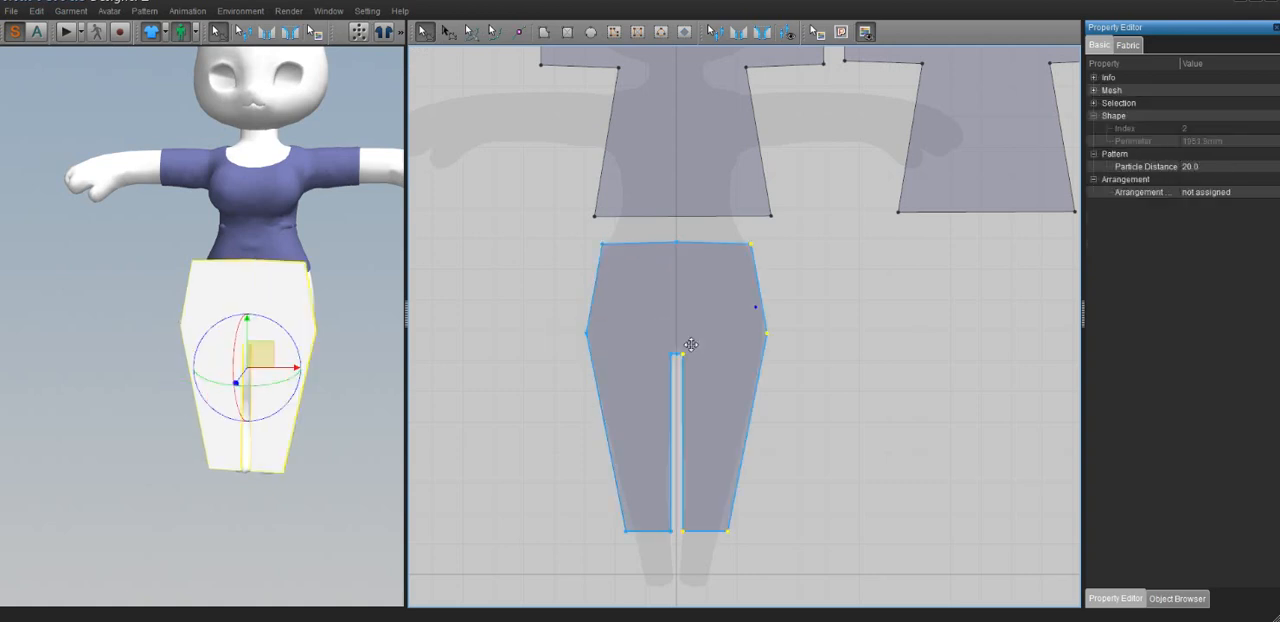
scroll(708, 410, down, 2)
scroll(700, 395, up, 6)
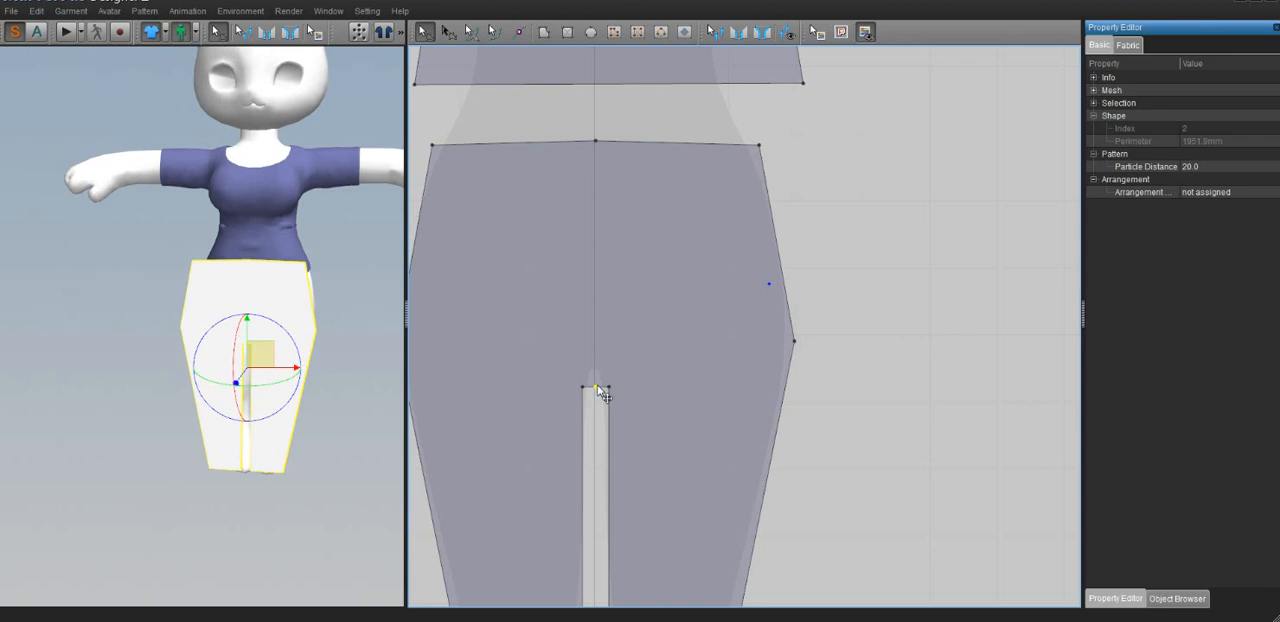
click(600, 393)
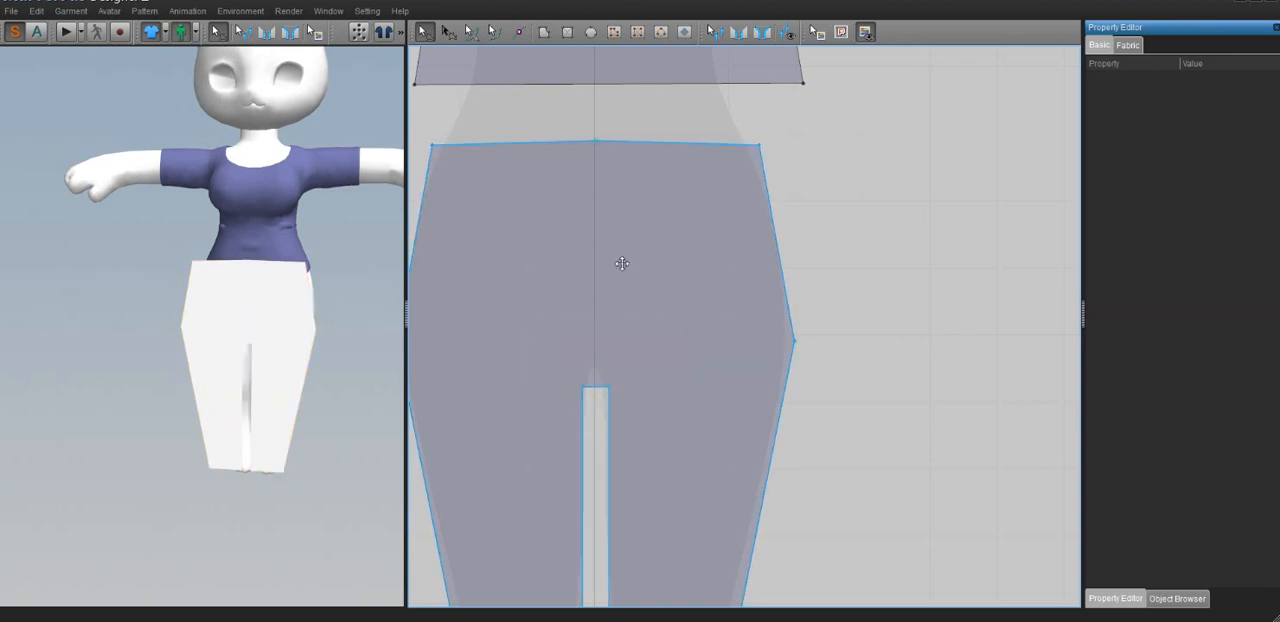
Place a copy of the full trouser piece beside the original and flip the copy horizontally in the 3D view
click(632, 214)
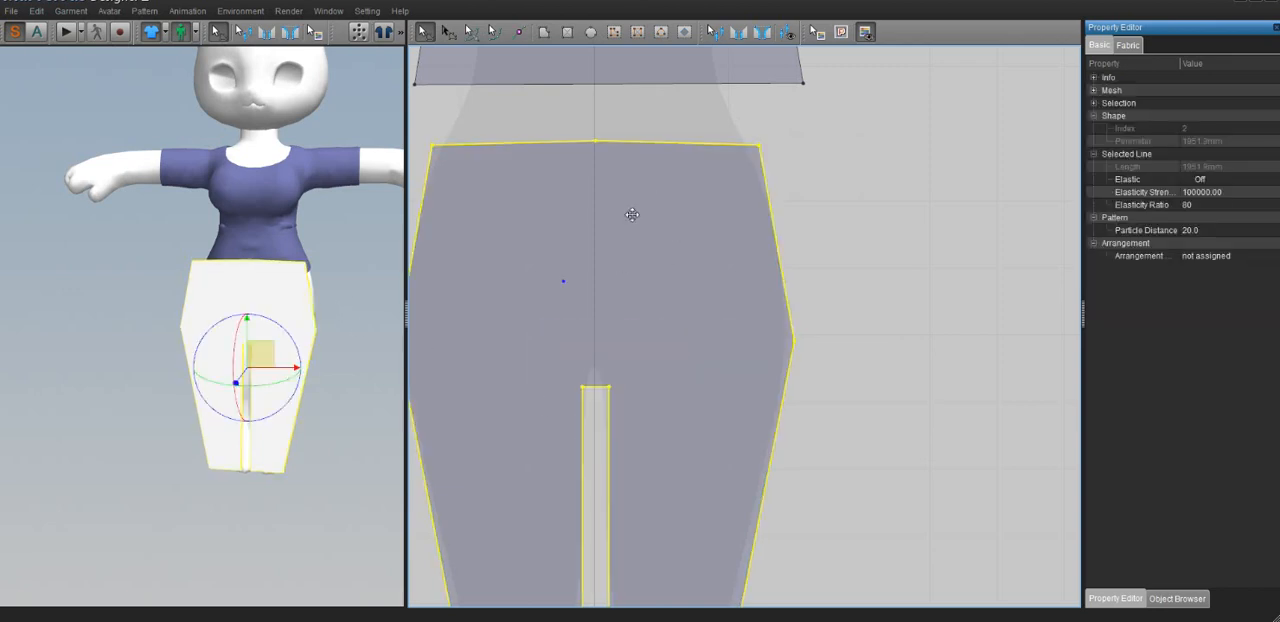
key(ctrl+c)
key(ctrl+v)
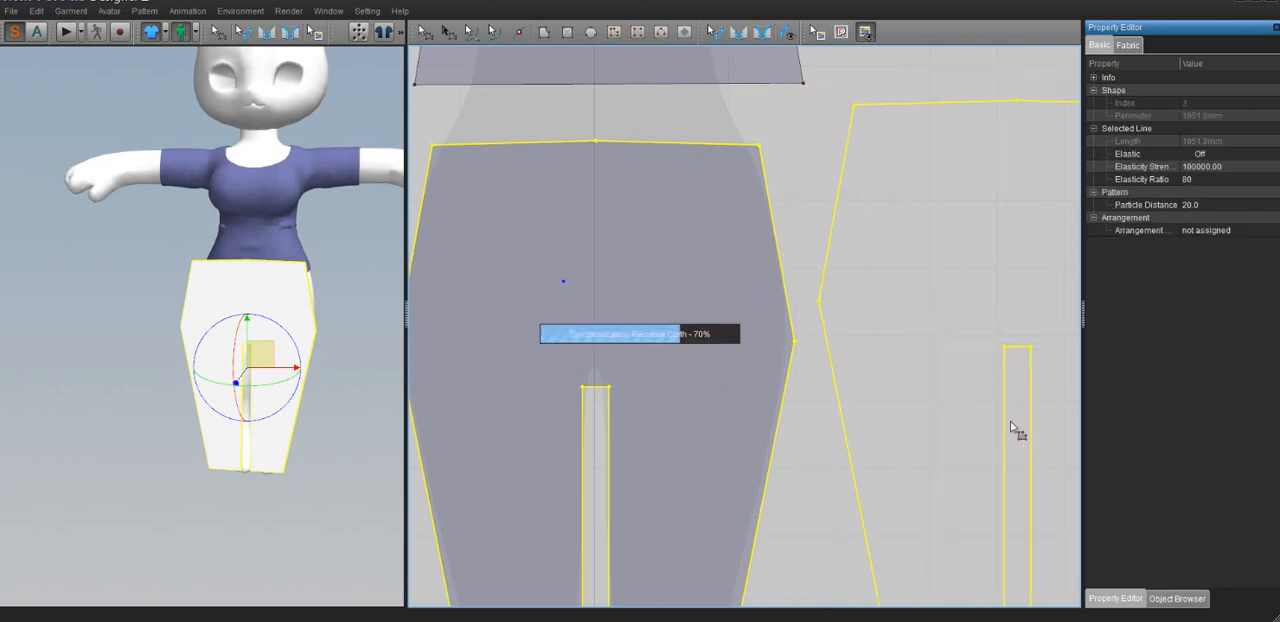
click(1012, 434)
right_click(365, 284)
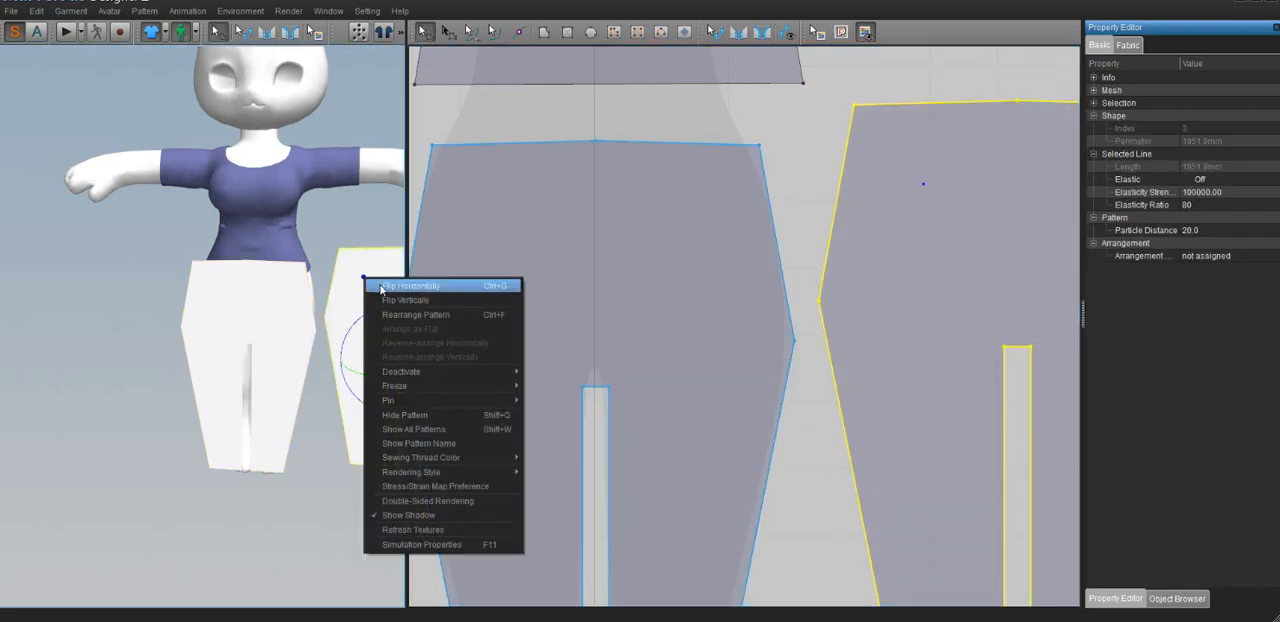
click(382, 287)
Move the copied trouser piece behind the avatar's legs, with clearance from the body, as the back of the trousers
right_drag(384, 293, 80, 339)
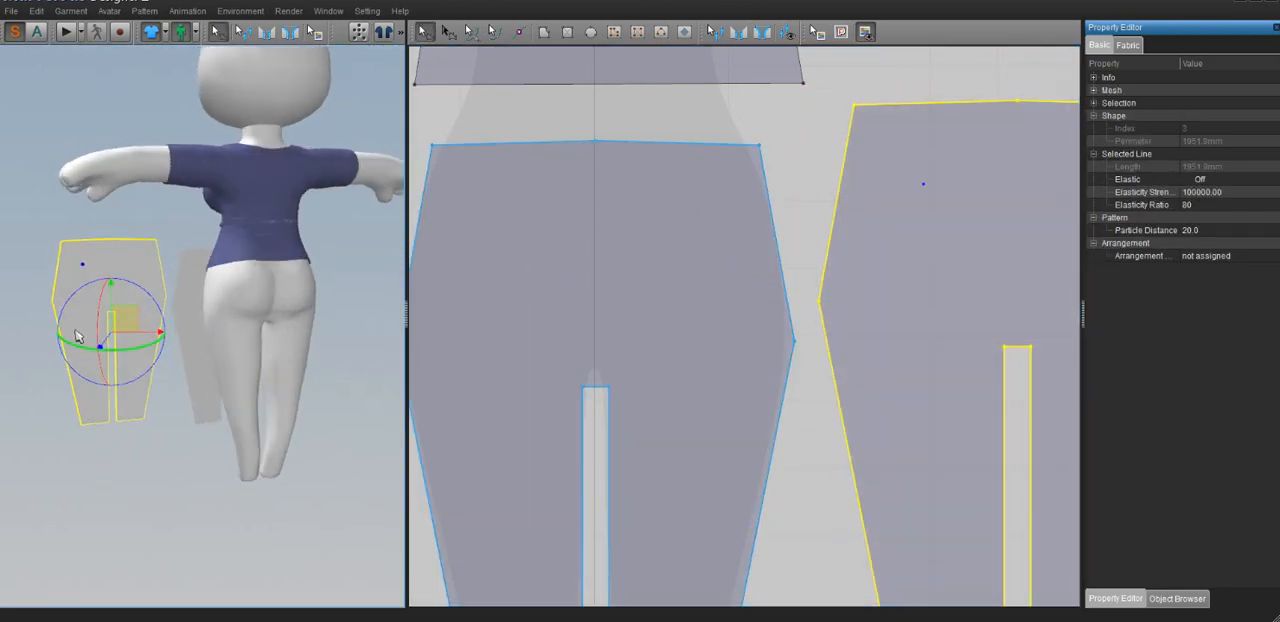
drag(121, 317, 253, 335)
right_drag(235, 340, 293, 344)
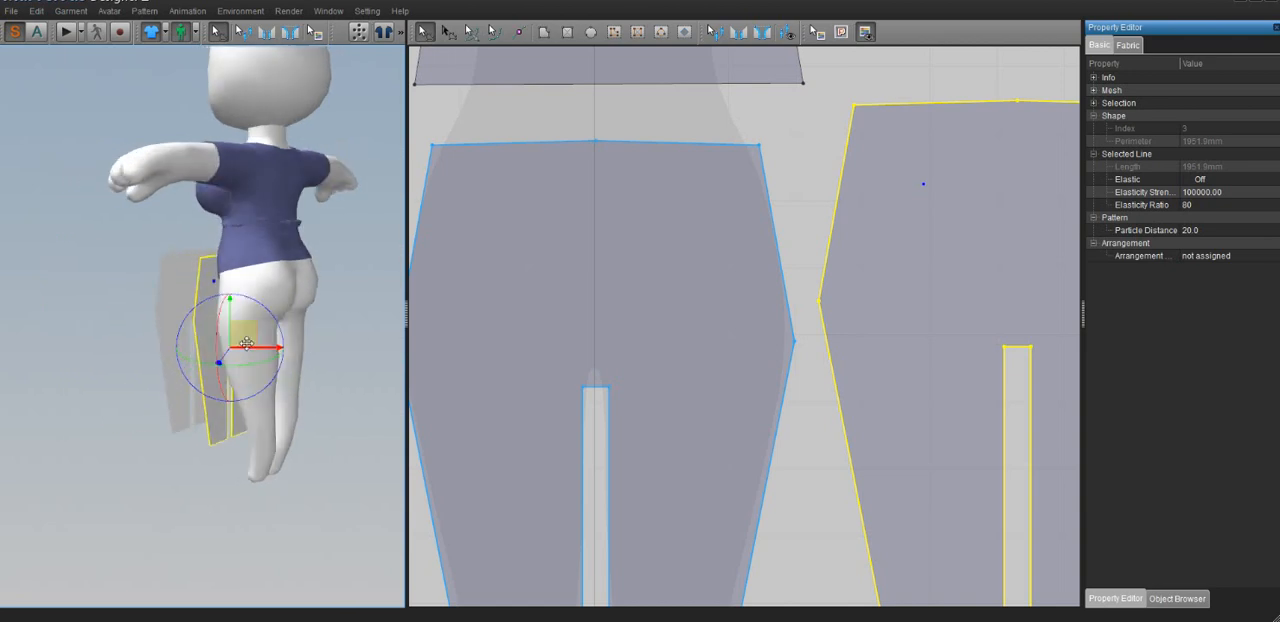
drag(247, 335, 336, 342)
right_drag(300, 345, 362, 349)
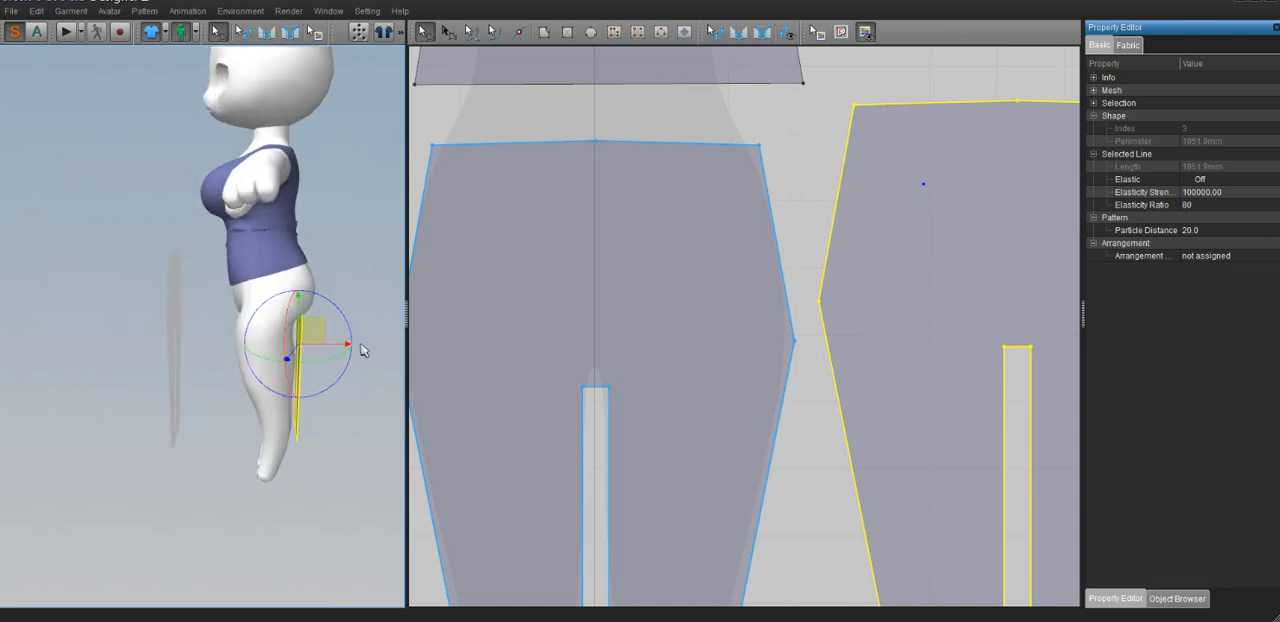
mouse_move(311, 331)
mouse_down()
mouse_move(357, 331)
mouse_move(330, 331)
mouse_up()
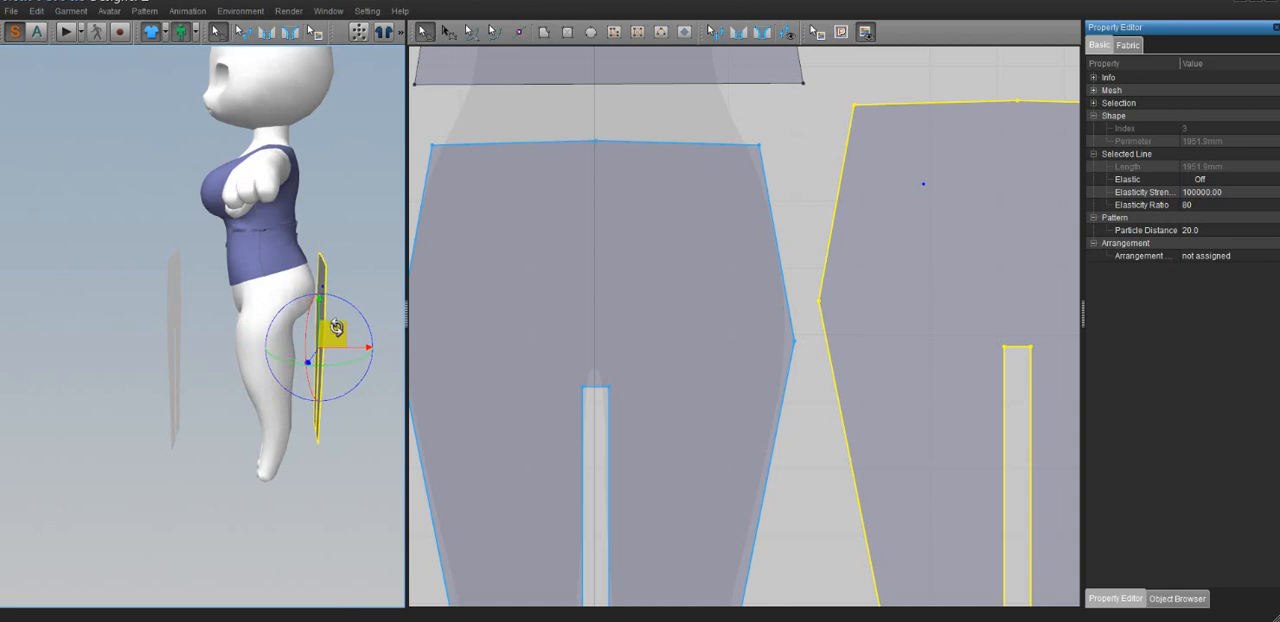
Sew the front and back trouser pieces together along the hip and outer leg edges on the avatar's left side
right_drag(334, 329, 187, 341)
drag(328, 386, 264, 349)
right_drag(250, 372, 491, 388)
key(n)
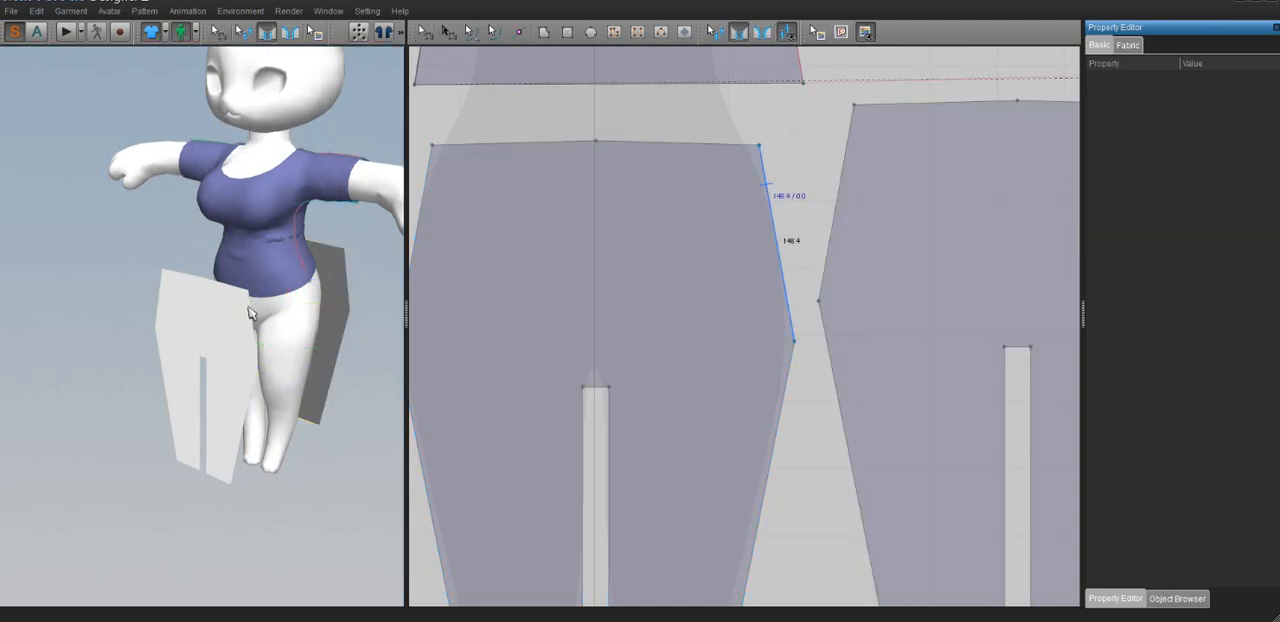
click(252, 322)
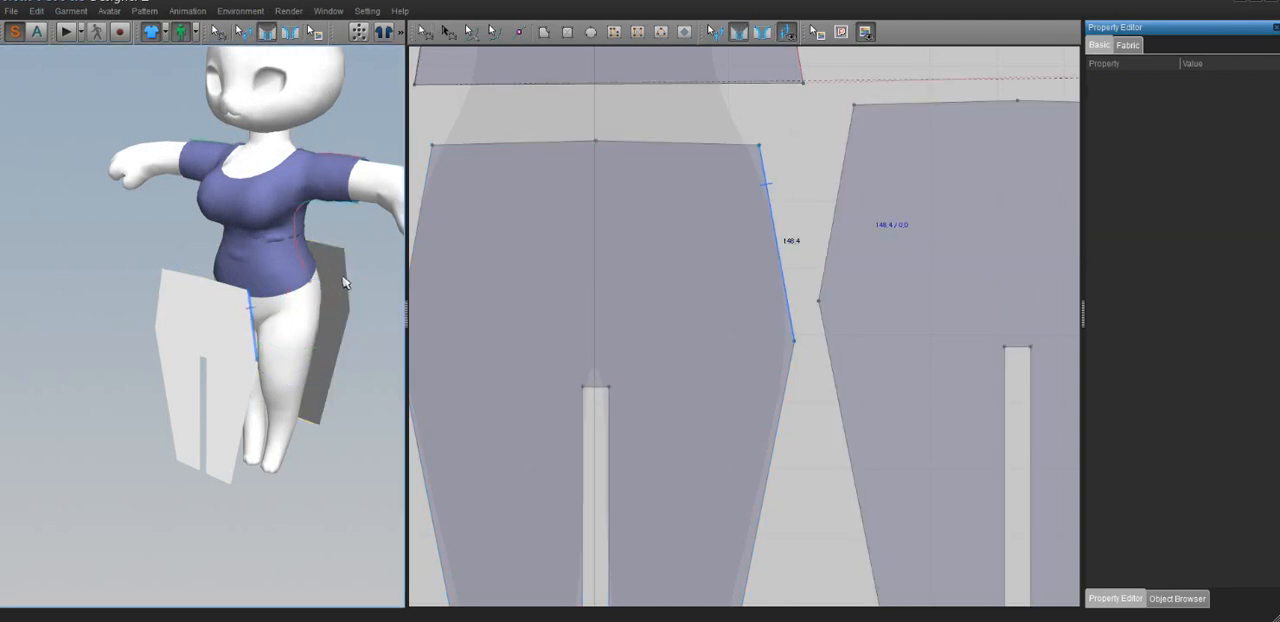
click(344, 290)
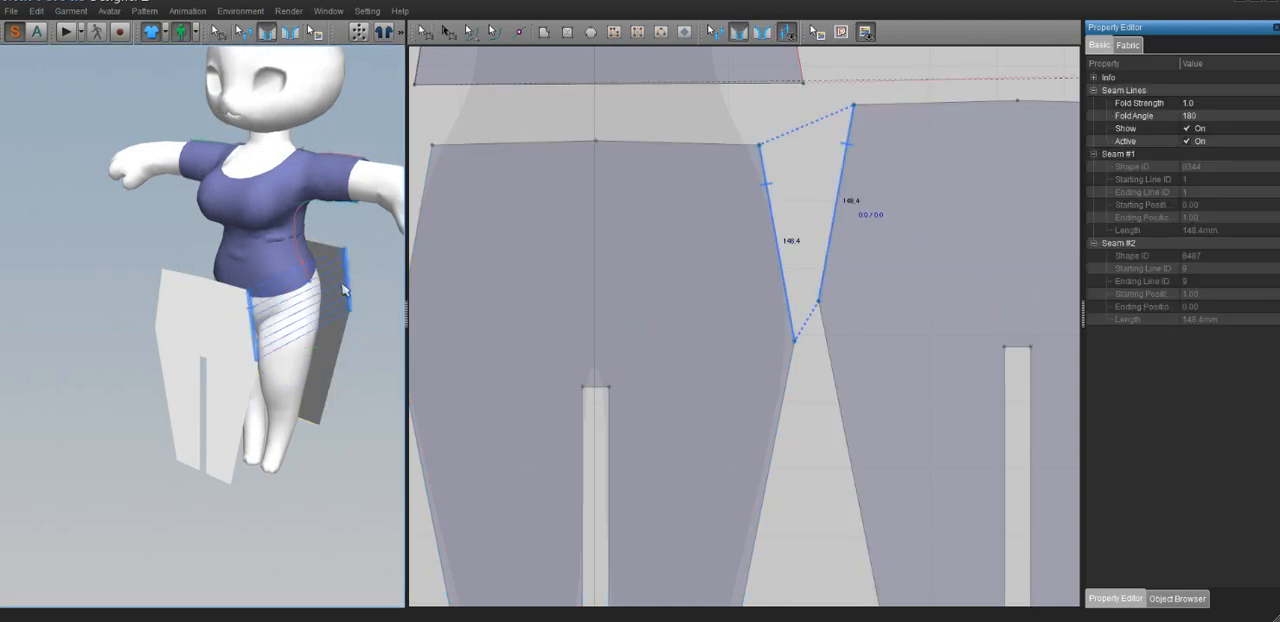
click(252, 393)
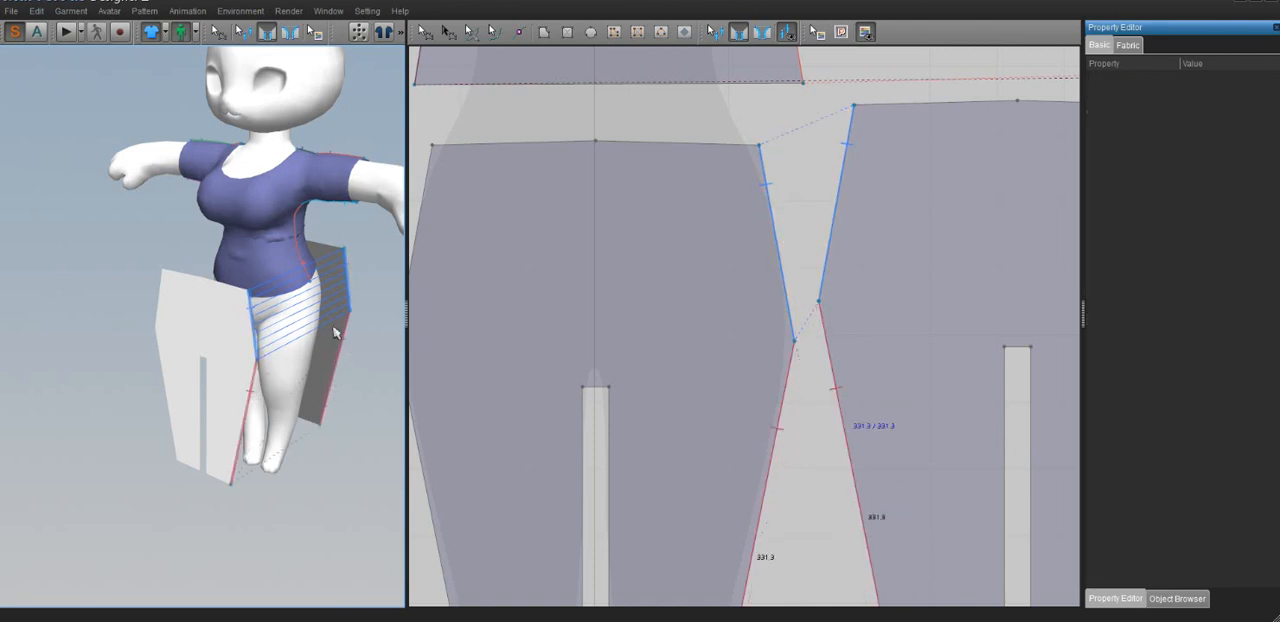
click(340, 356)
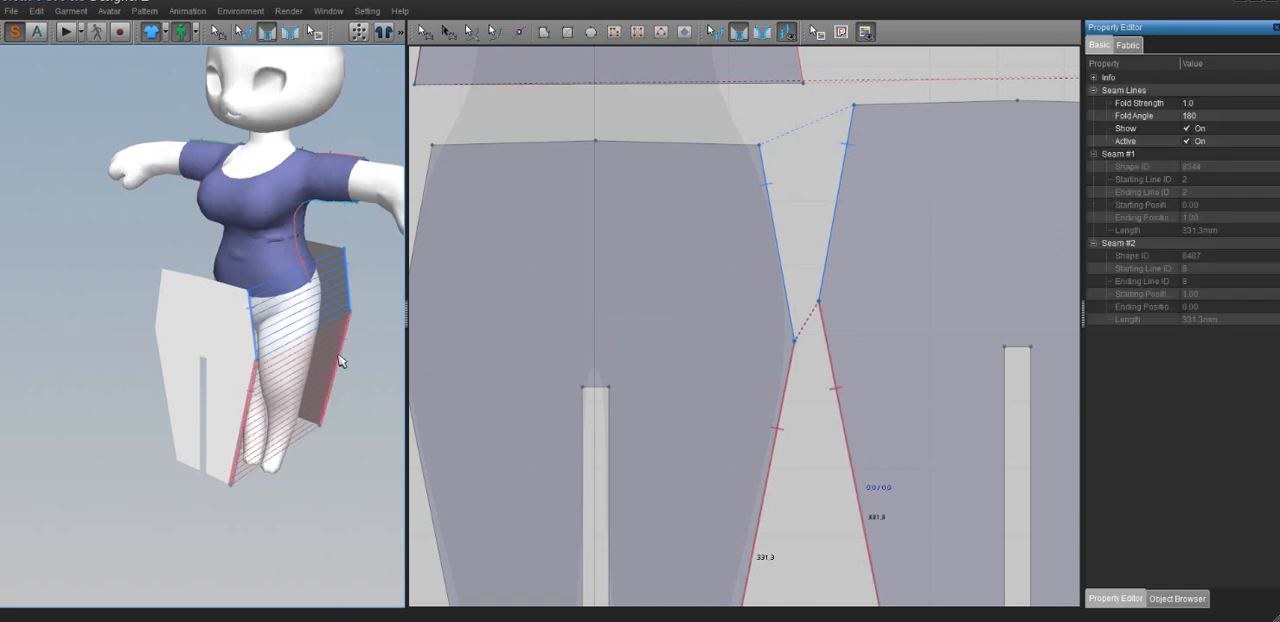
Sew the front and back trouser pieces together along the outer leg and hip edges on the avatar's right side
right_drag(342, 360, 172, 345)
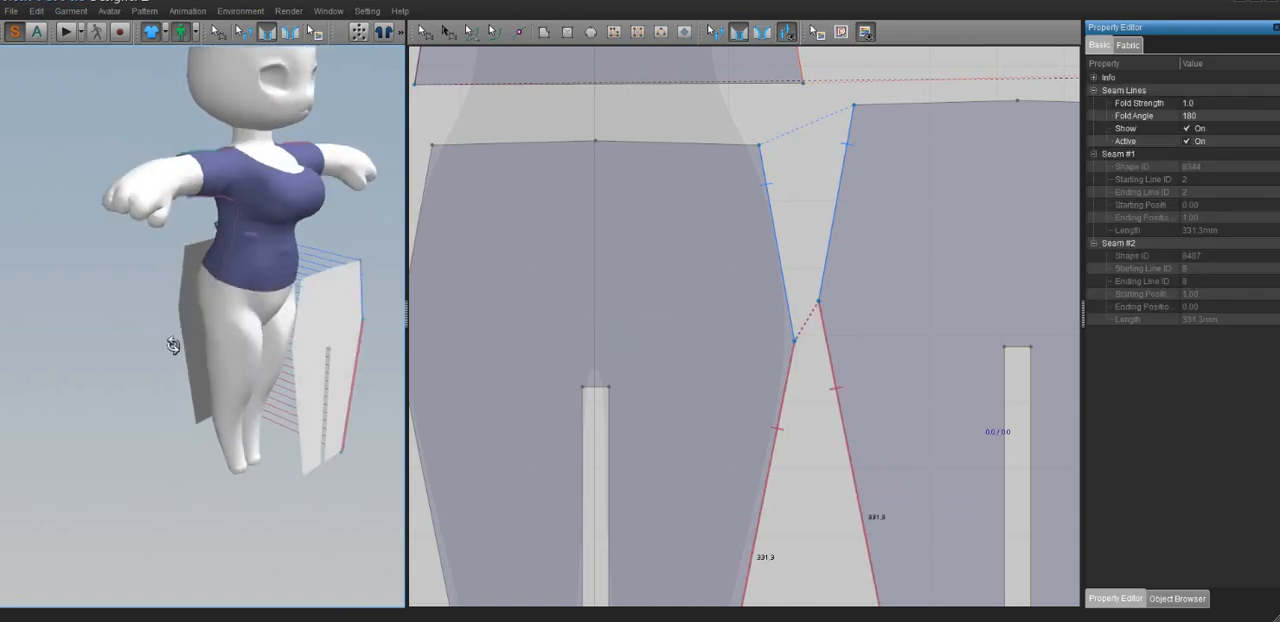
click(297, 397)
click(188, 351)
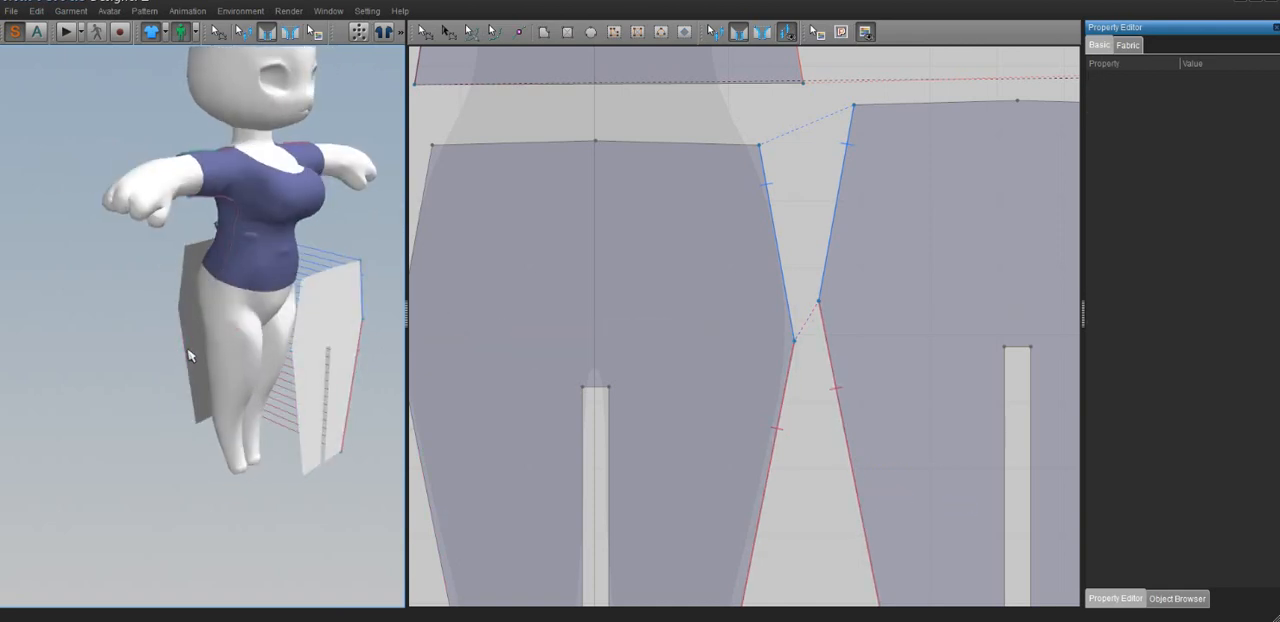
click(299, 410)
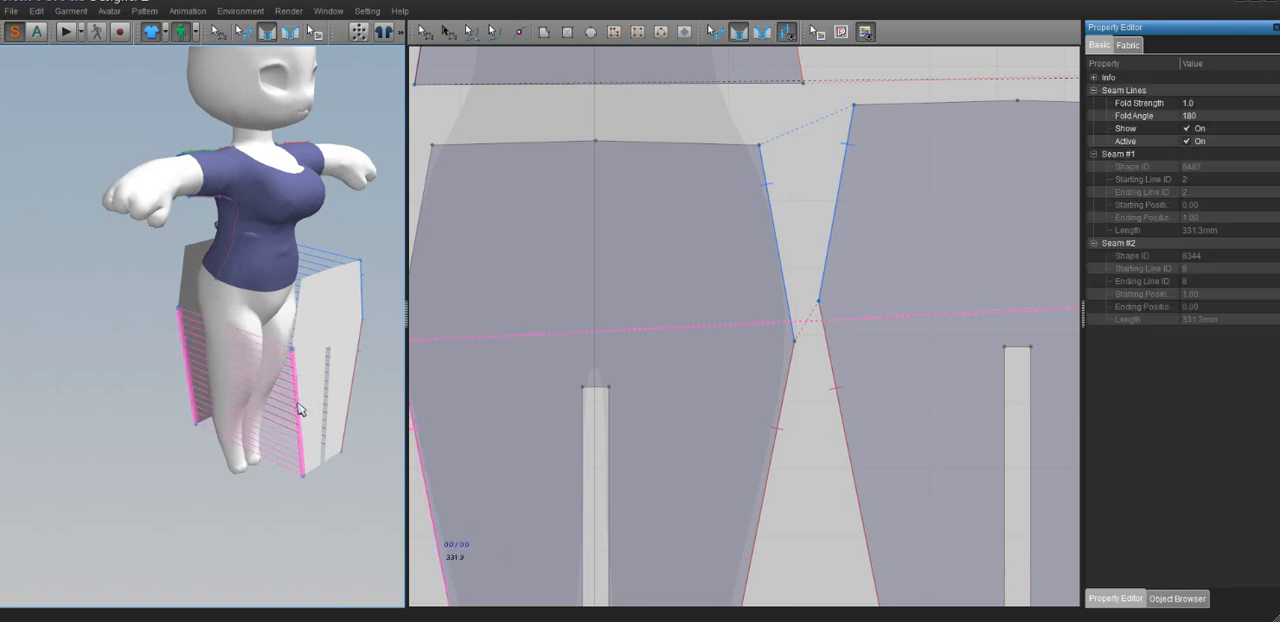
click(296, 330)
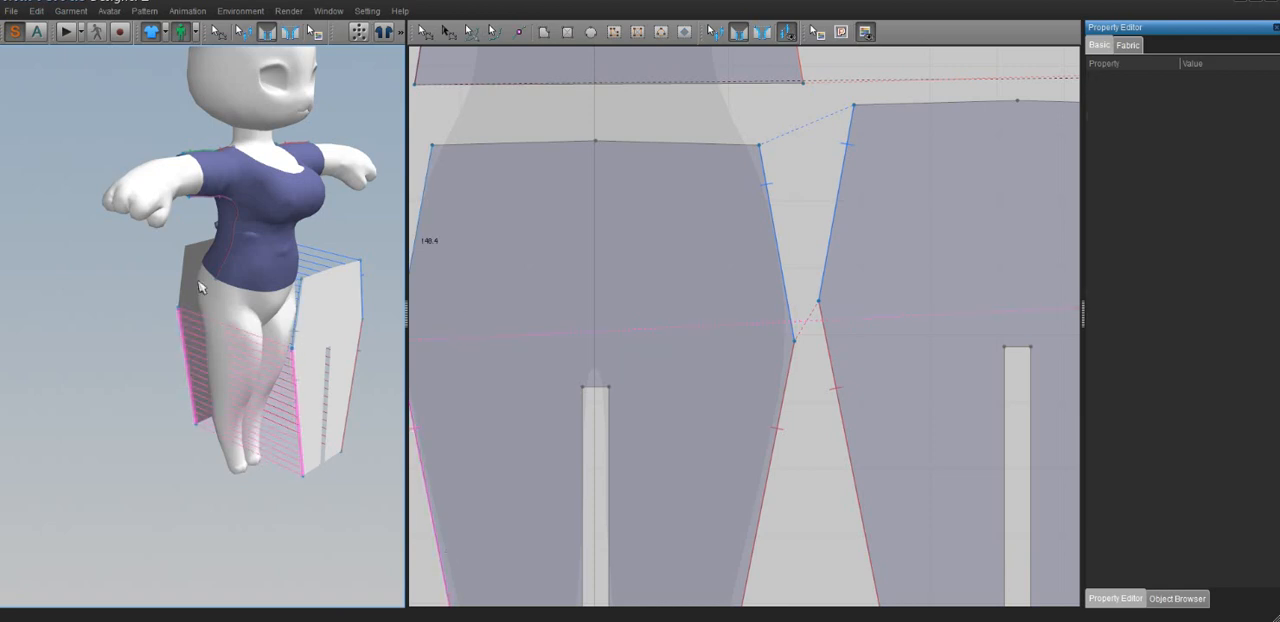
click(183, 285)
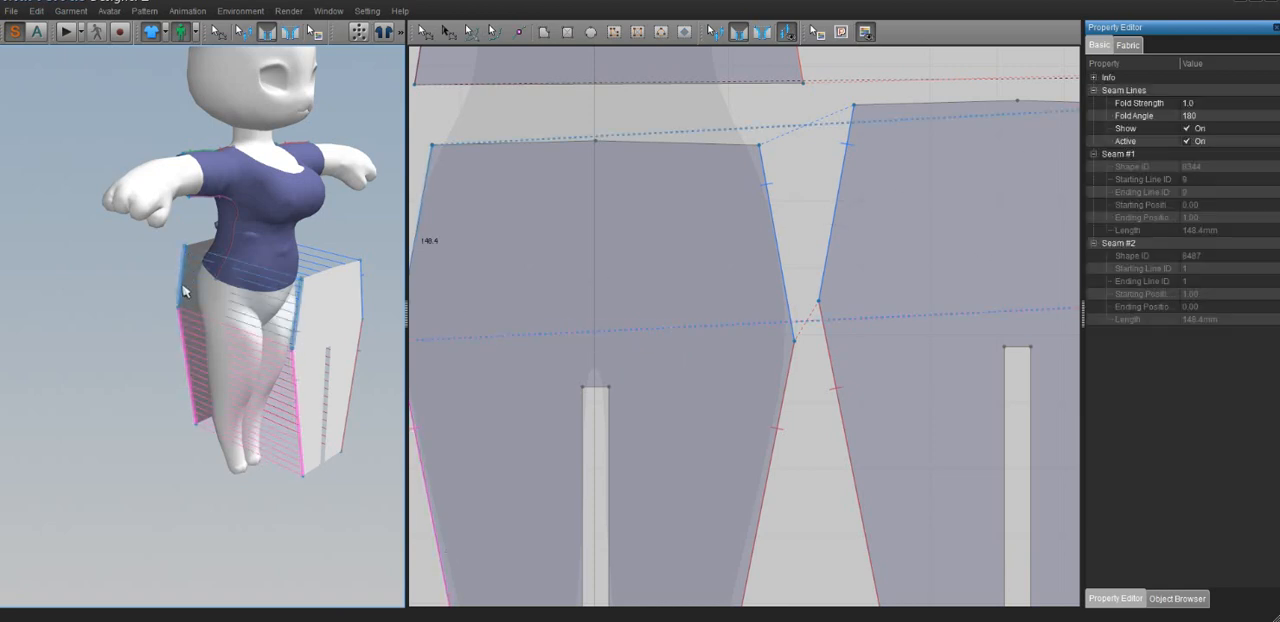
Sew the front and back inner leg edges together for the avatar's right leg
right_drag(311, 317, 214, 293)
click(247, 374)
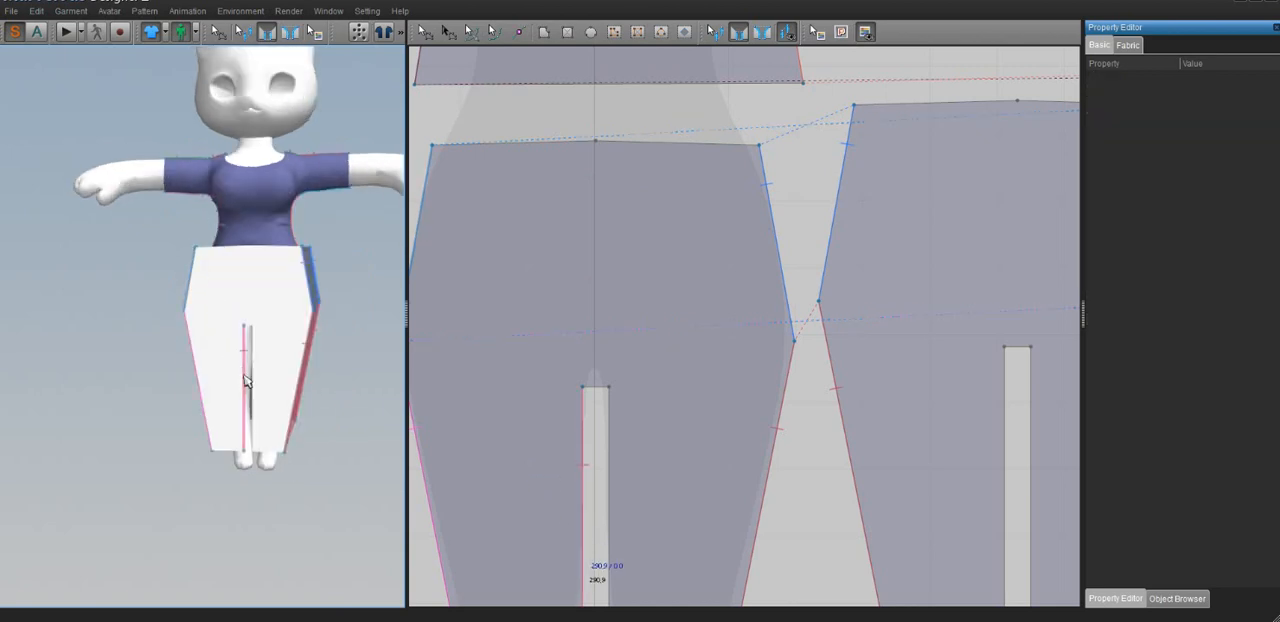
right_drag(249, 374, 499, 414)
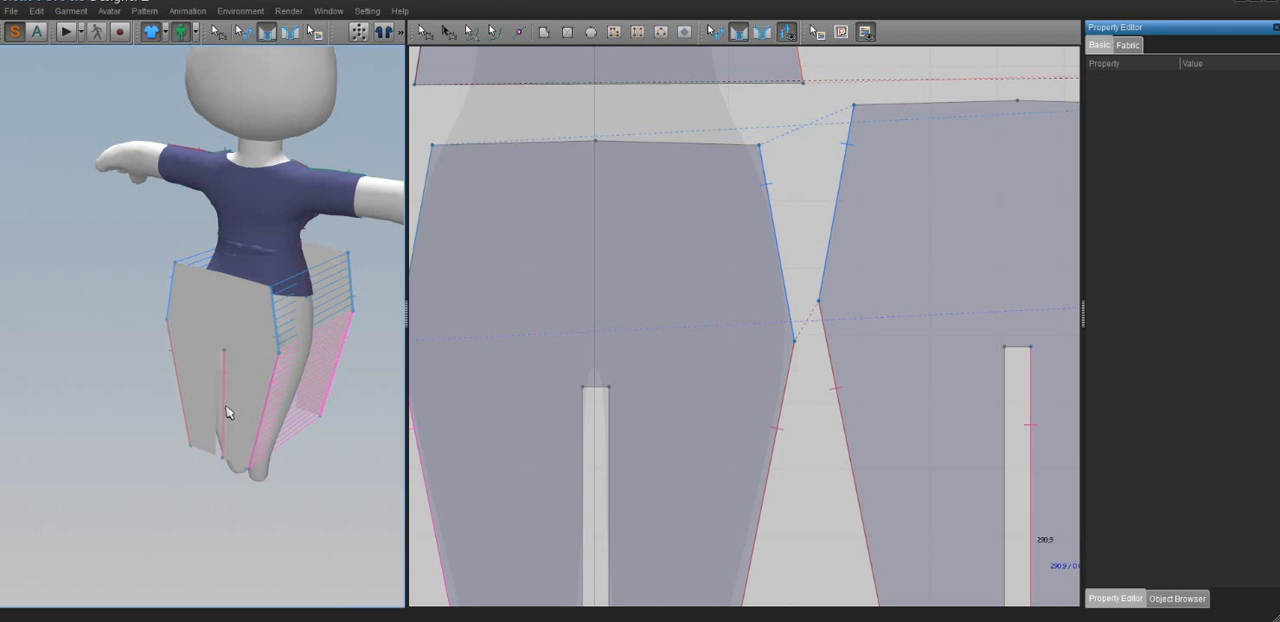
right_drag(246, 400, 88, 392)
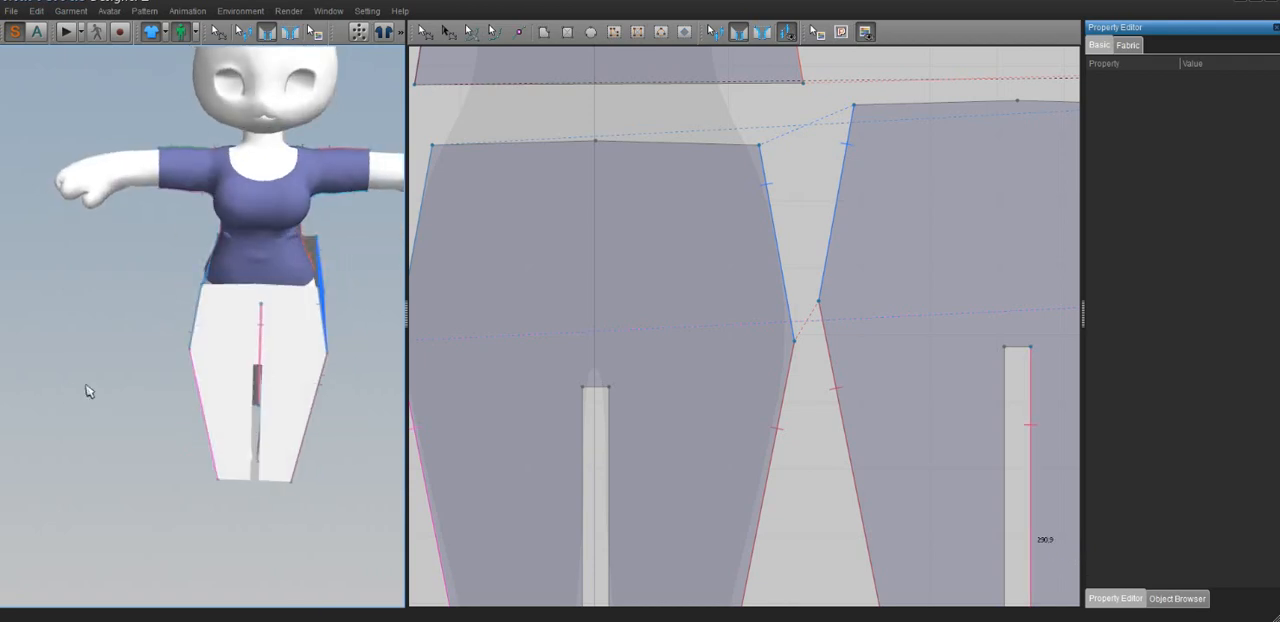
click(251, 422)
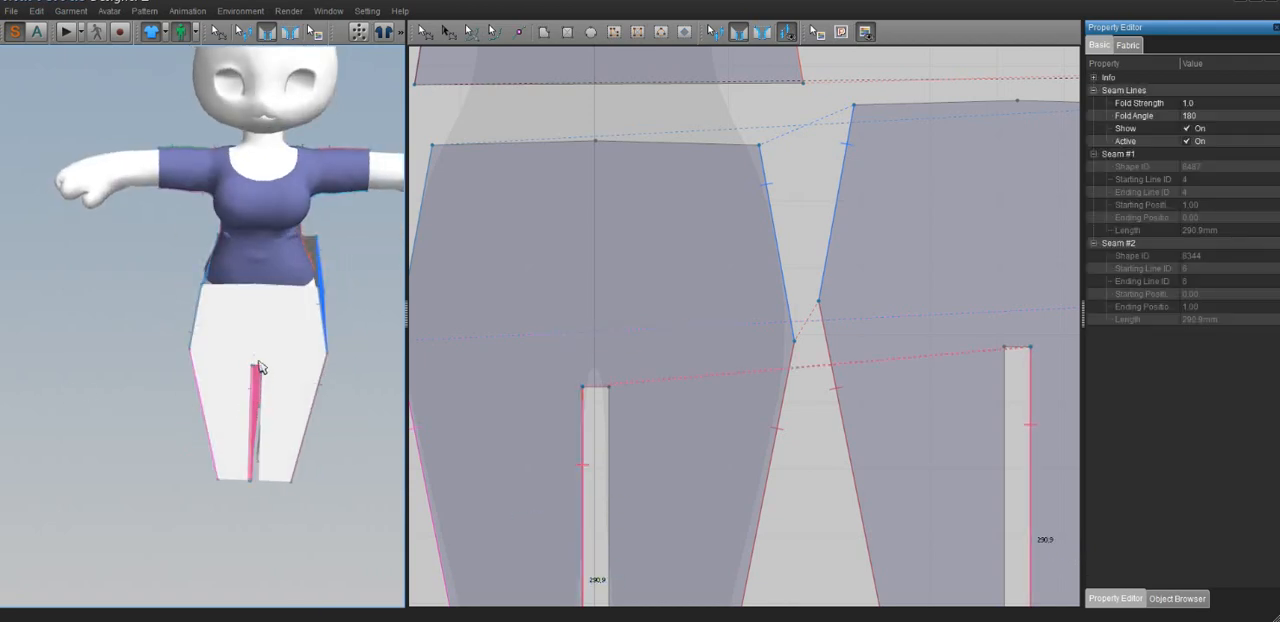
Sew the short crotch edges of the front and back trouser pieces together
scroll(298, 410, up, 3)
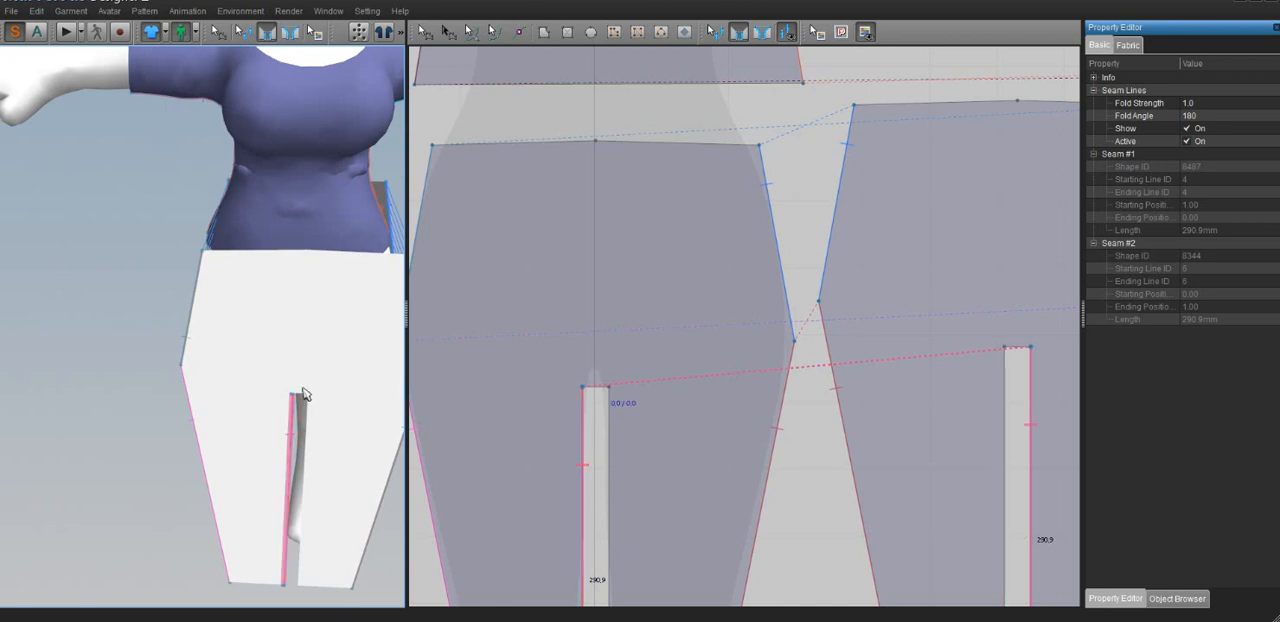
click(304, 403)
right_drag(302, 408, 538, 426)
click(226, 388)
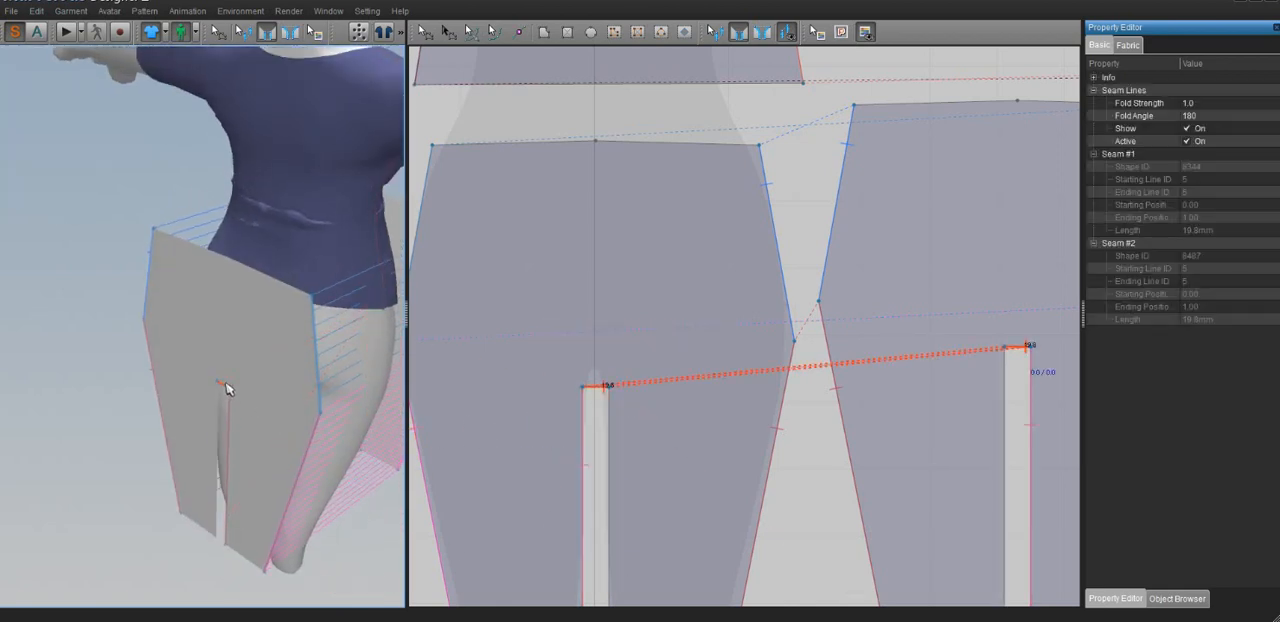
Reverse the direction of the crotch seam
click(243, 32)
click(223, 390)
right_click(225, 387)
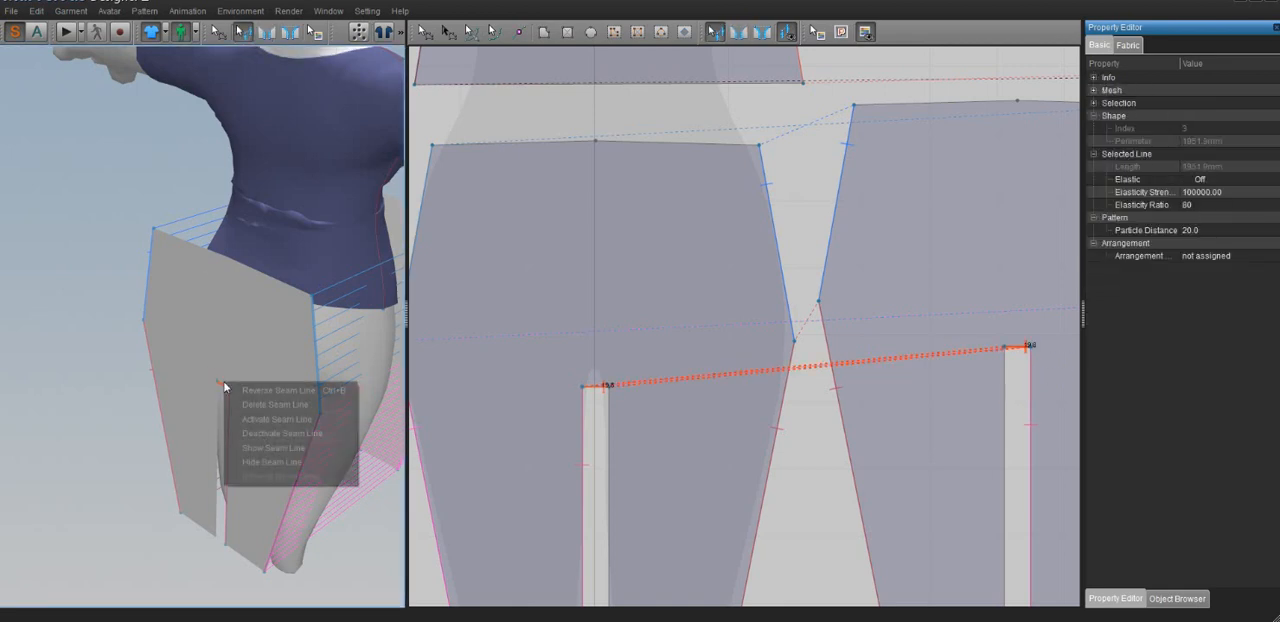
click(227, 386)
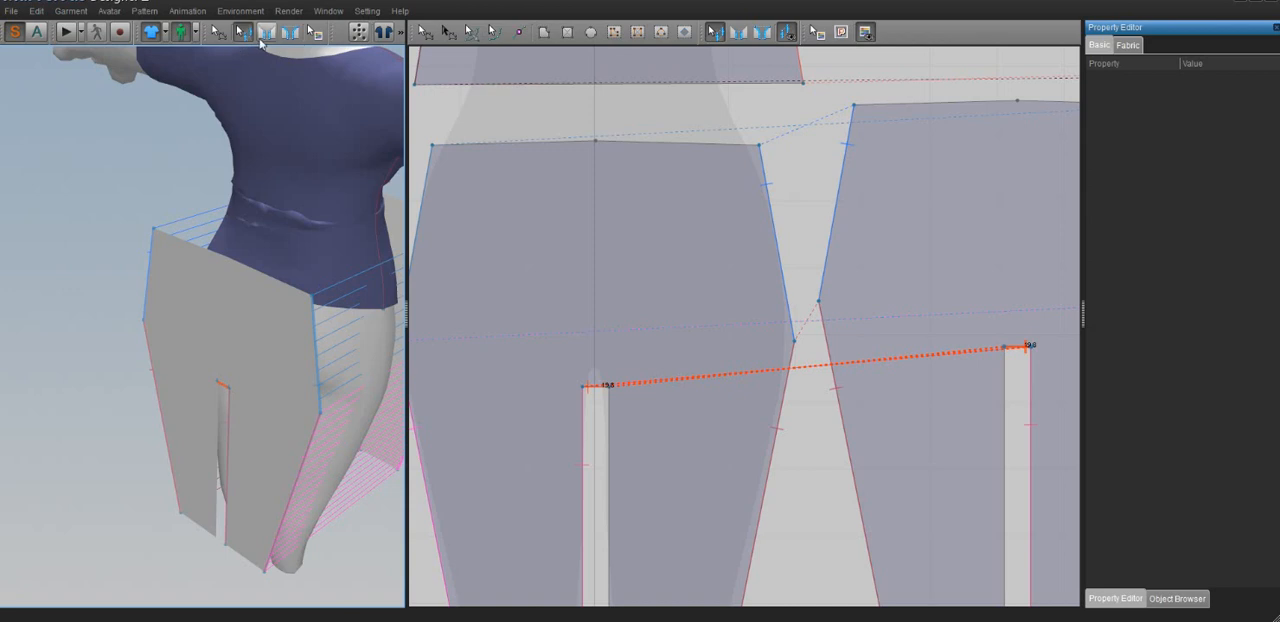
Sew the front and back inner leg edges together for the avatar's left leg
click(266, 32)
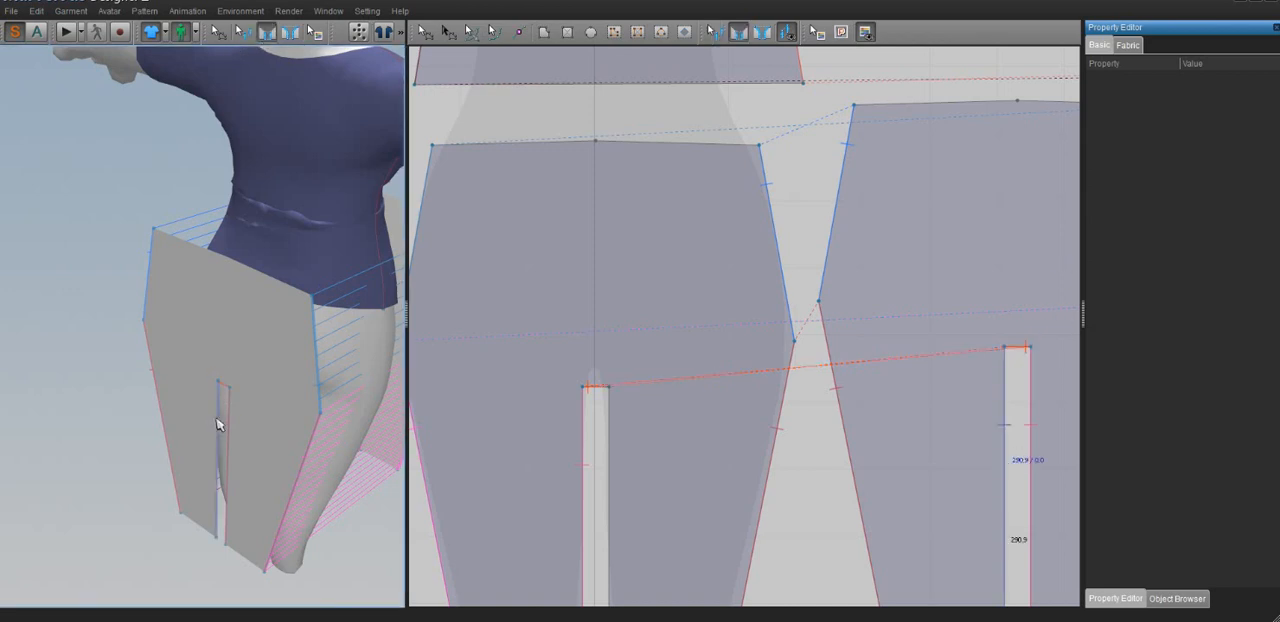
right_drag(217, 422, 18, 380)
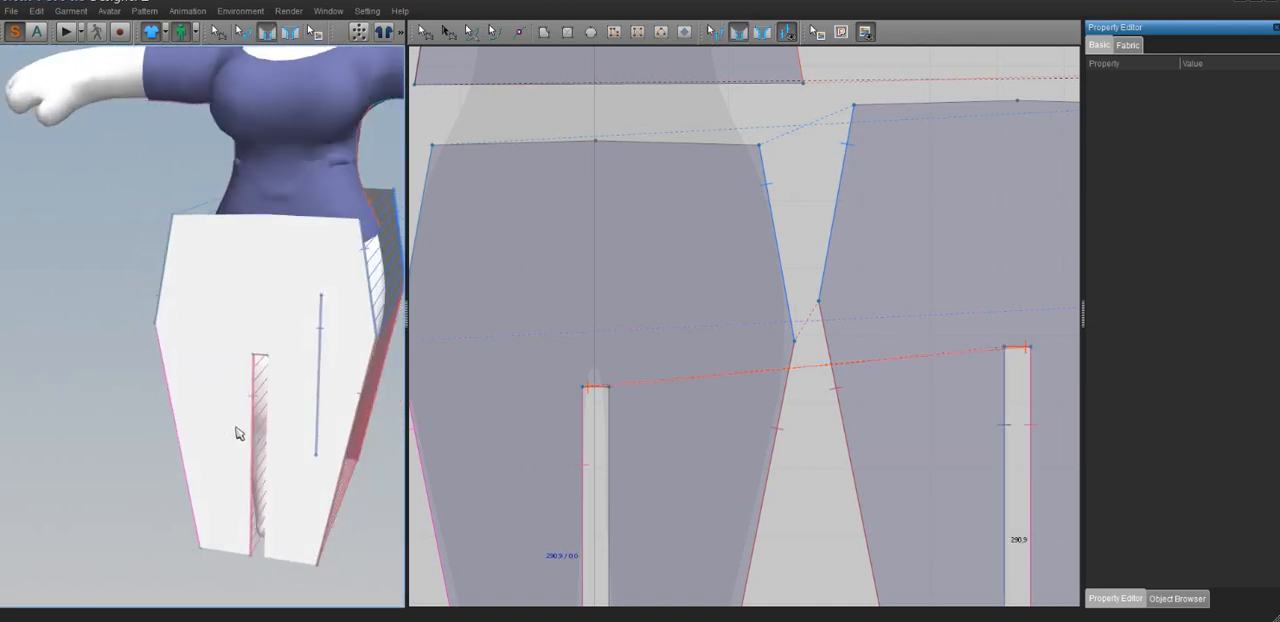
click(267, 450)
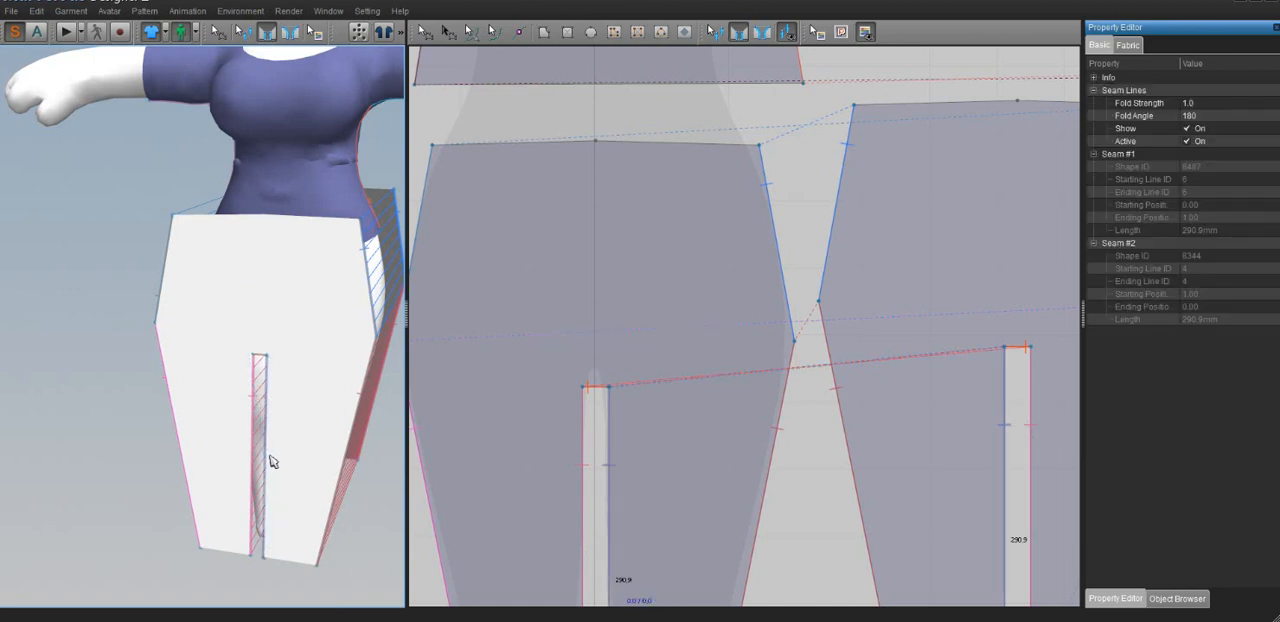
Move the front trouser piece in the 3D view closer to the front of the avatar's legs
right_drag(355, 462, 382, 474)
click(426, 34)
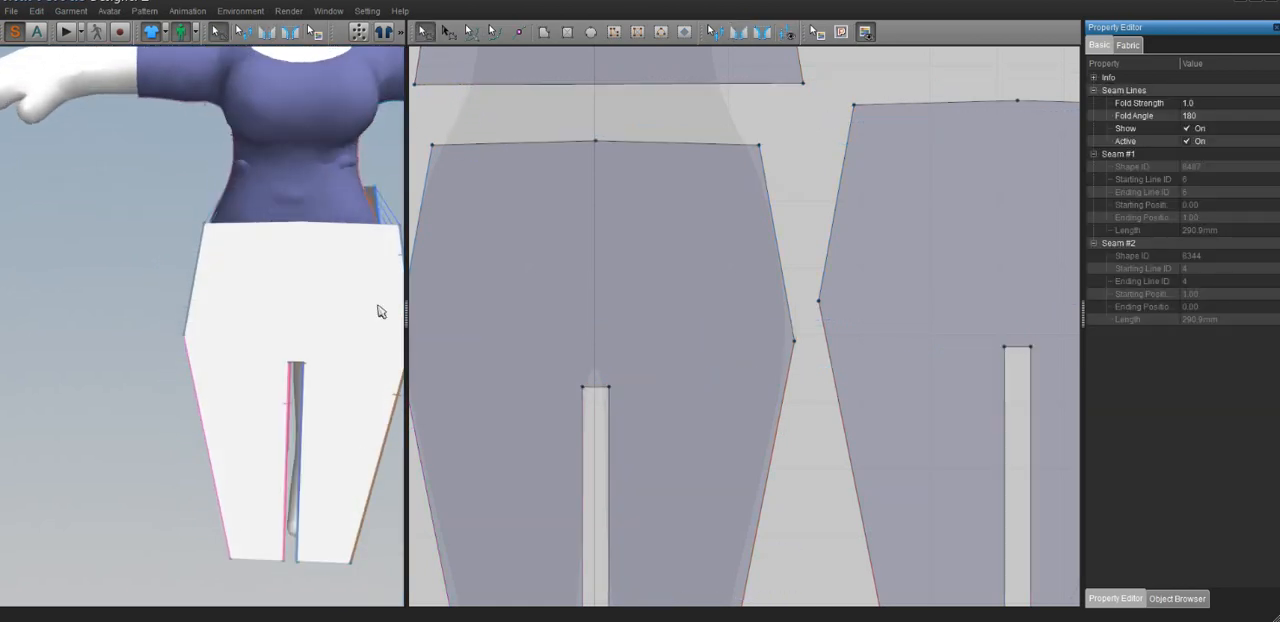
mouse_move(362, 318)
mouse_down()
mouse_move(297, 320)
mouse_move(309, 345)
mouse_move(343, 322)
mouse_up()
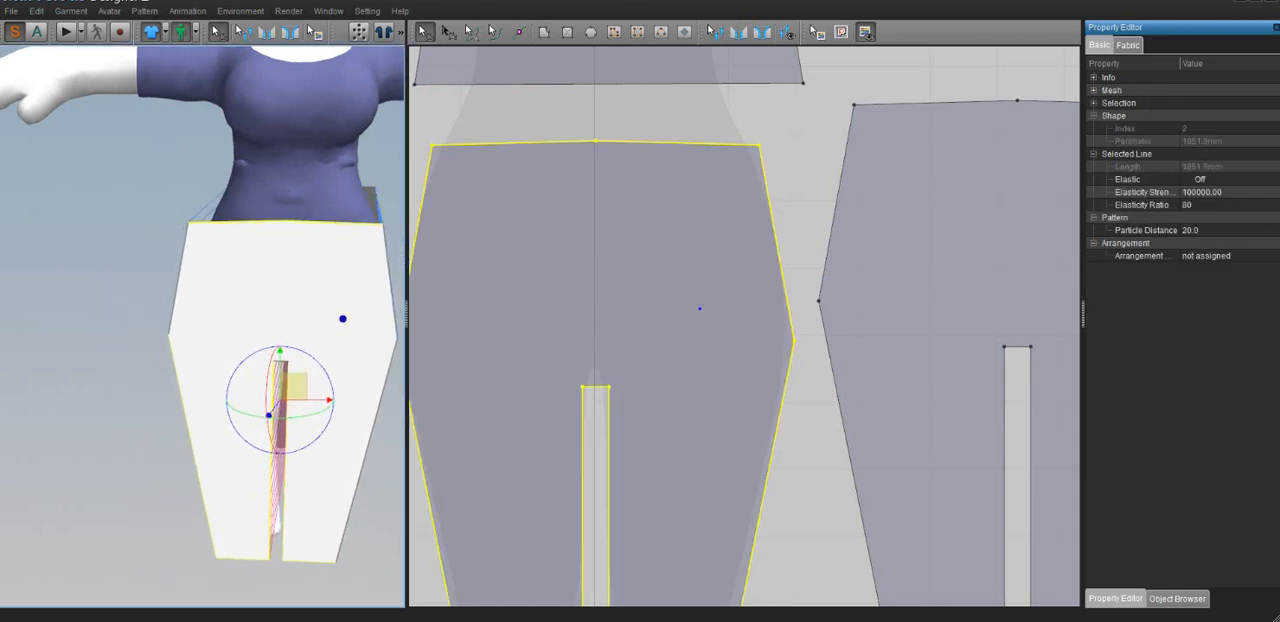
right_drag(343, 322, 444, 337)
scroll(215, 311, down, 3)
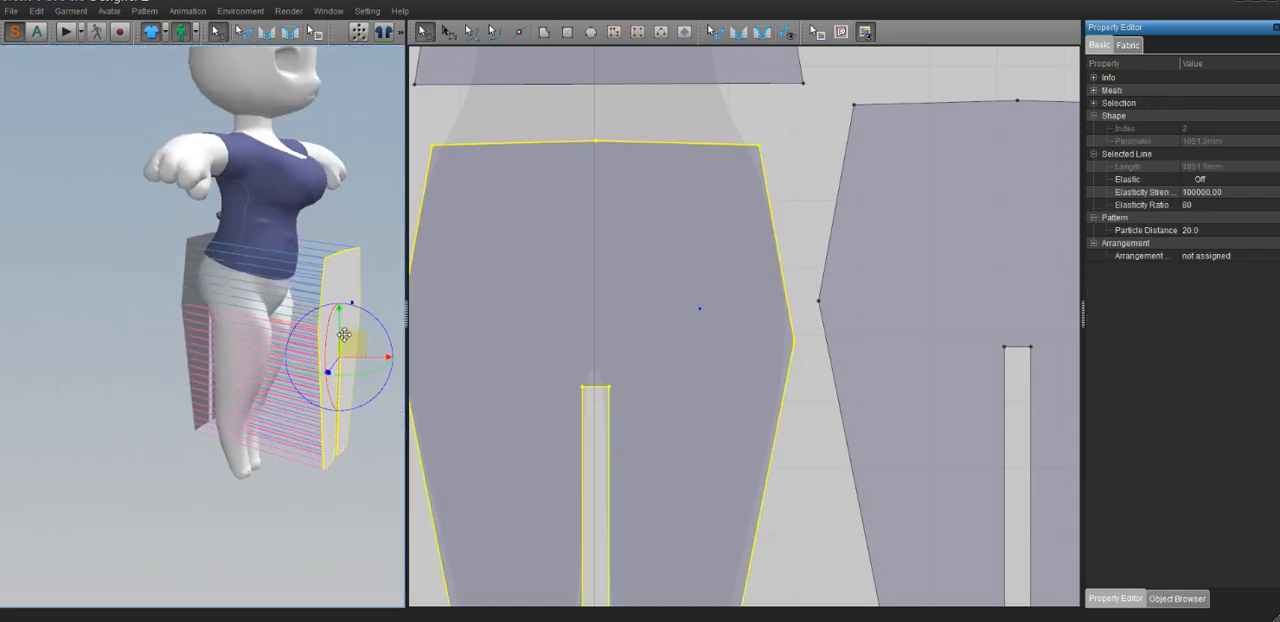
drag(350, 343, 295, 321)
drag(300, 328, 298, 328)
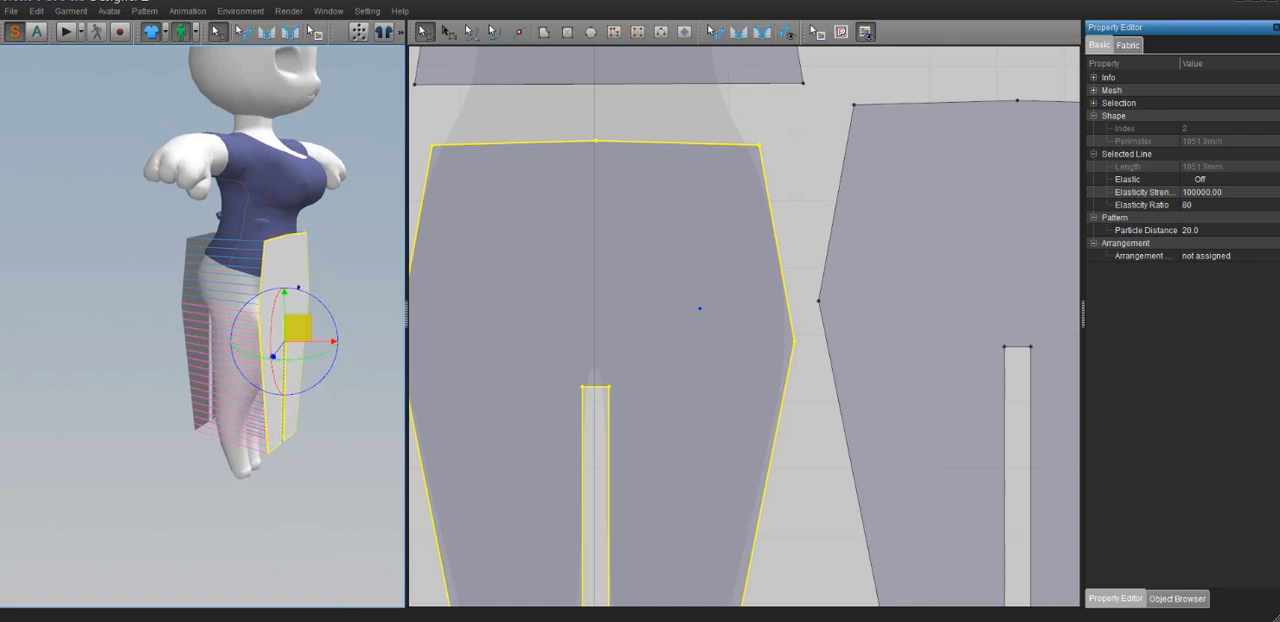
Simulate the trousers onto the avatar, pull their front and back up towards the waist, and stop the simulation
click(68, 31)
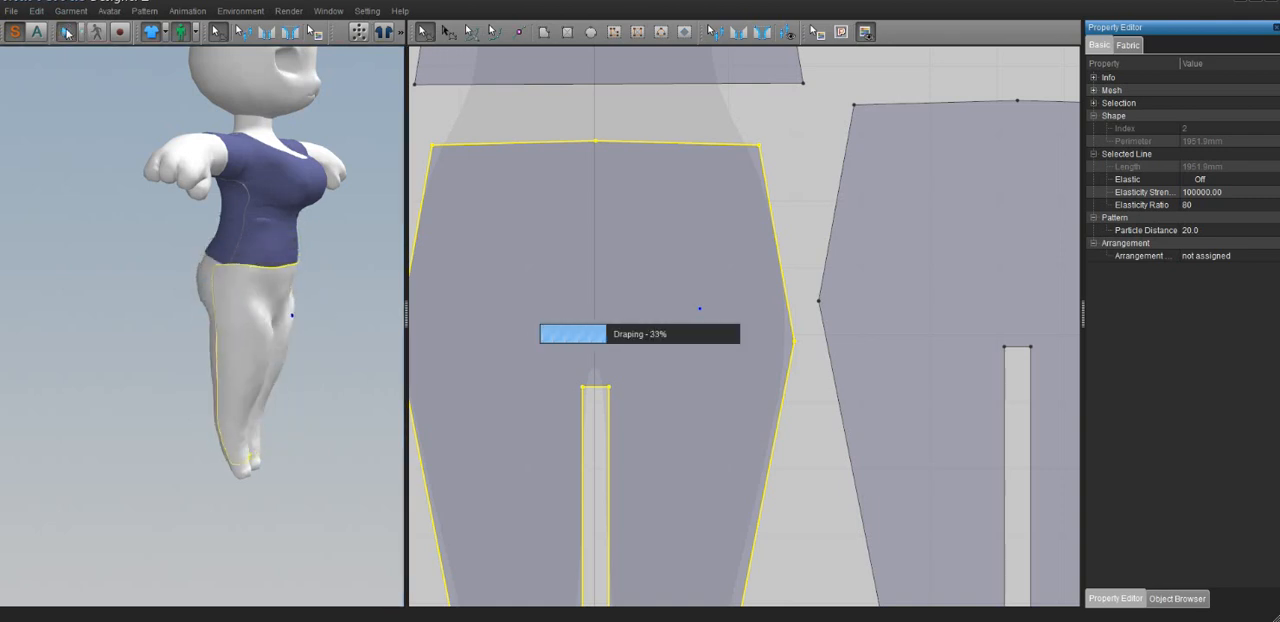
right_drag(299, 279, 197, 255)
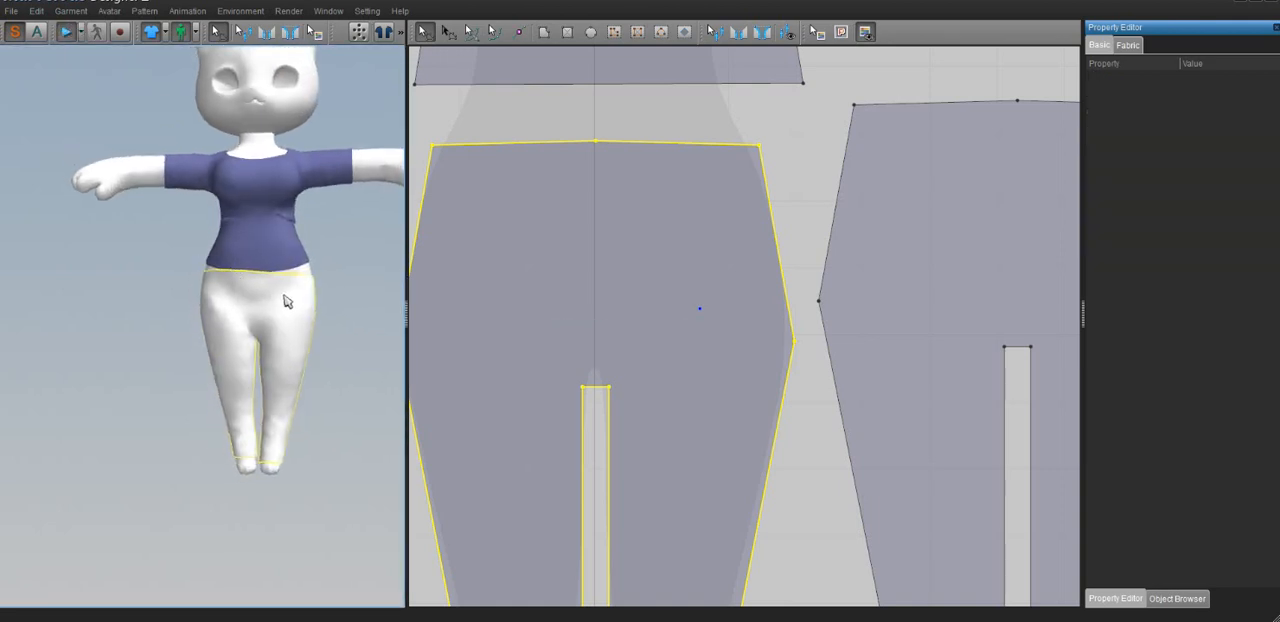
drag(286, 297, 301, 22)
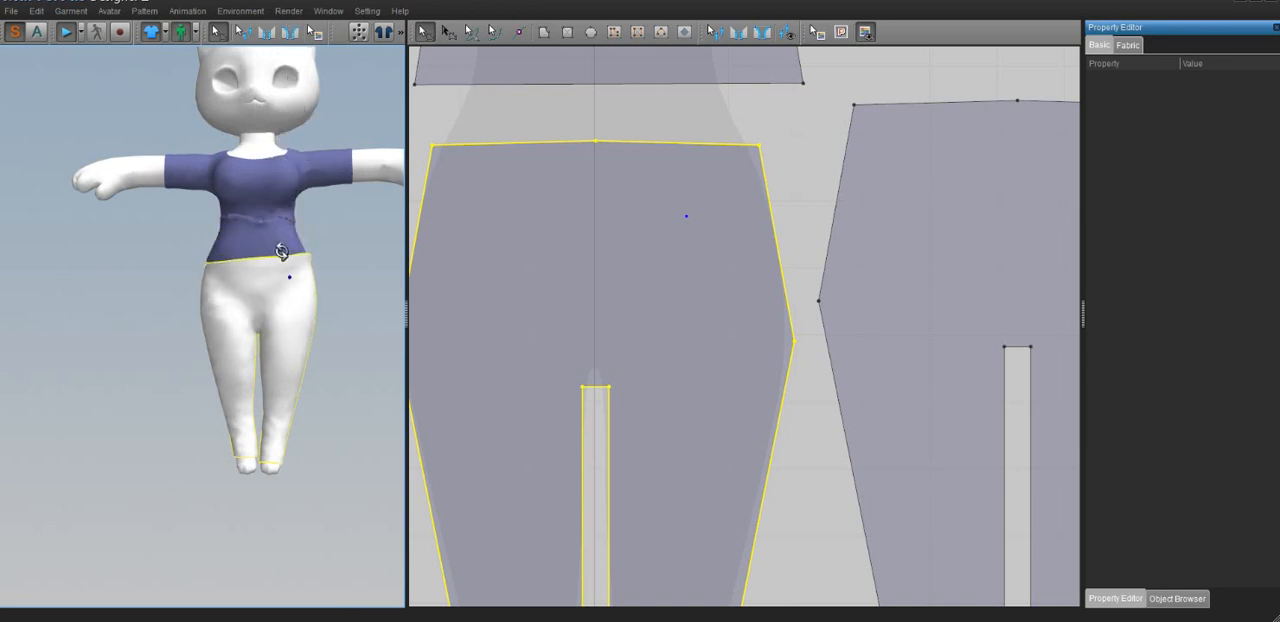
right_drag(283, 254, 400, 249)
drag(220, 290, 225, 80)
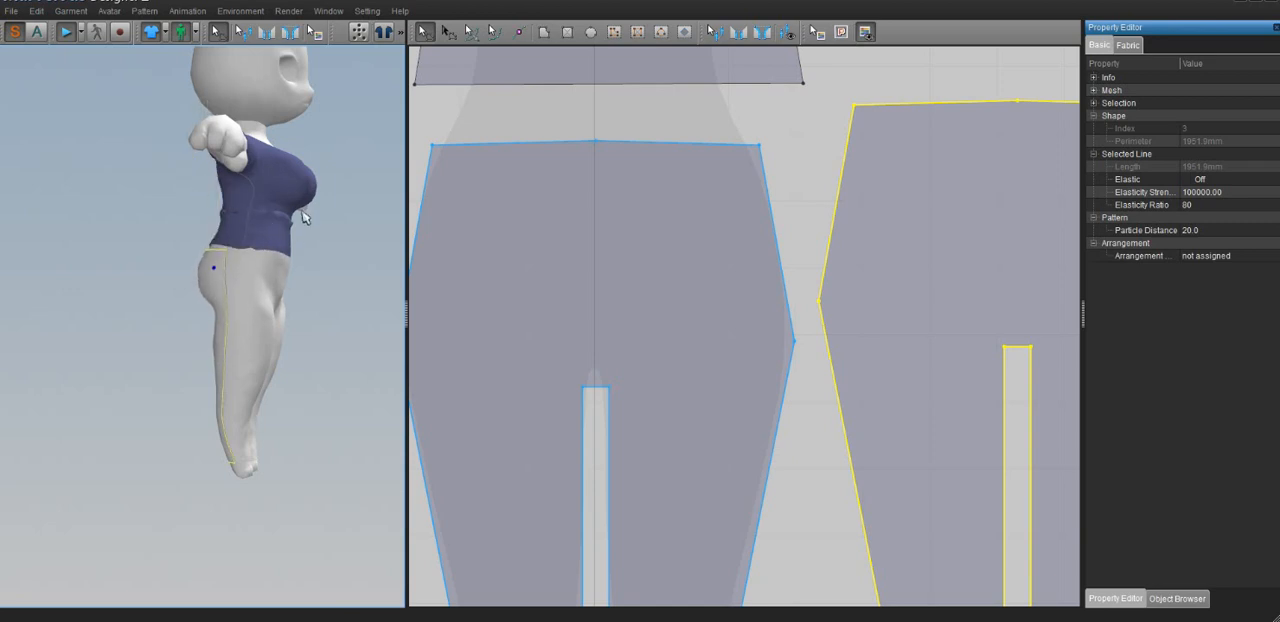
right_drag(306, 249, 347, 273)
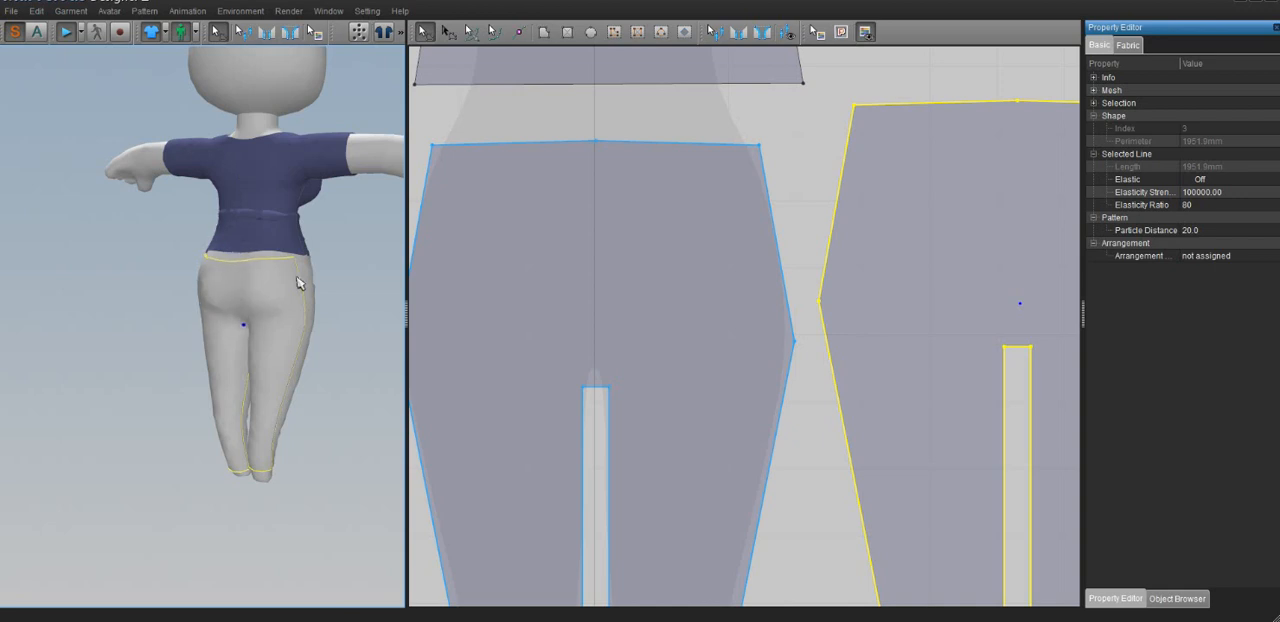
right_drag(309, 286, 106, 277)
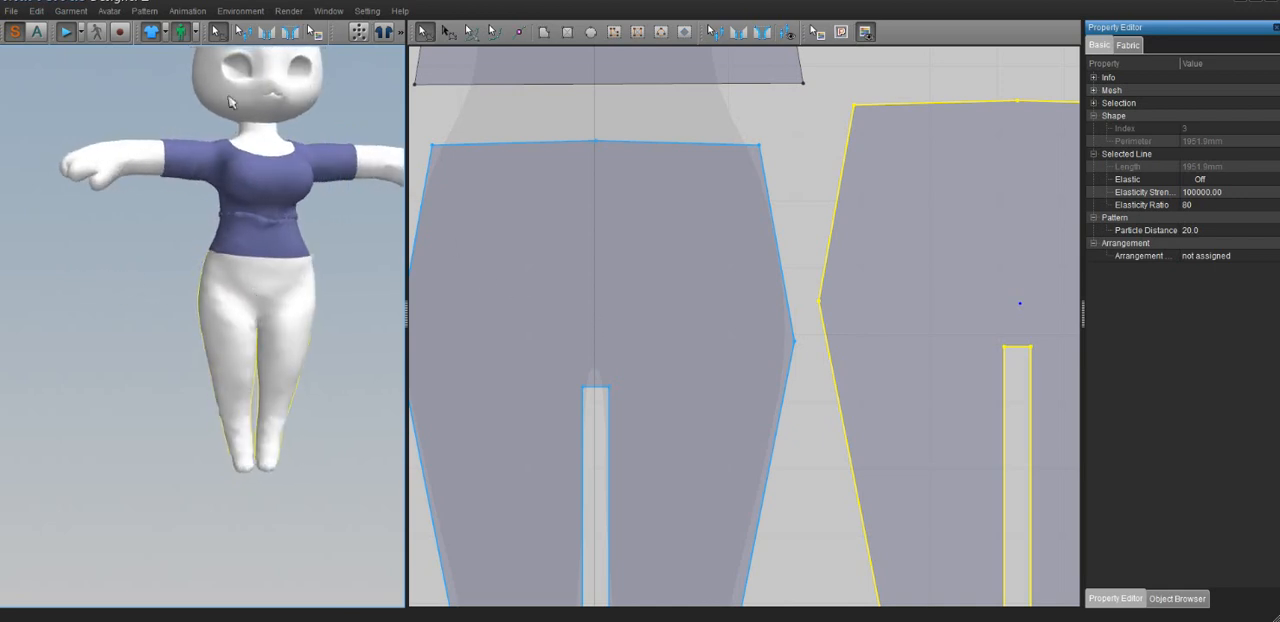
click(70, 32)
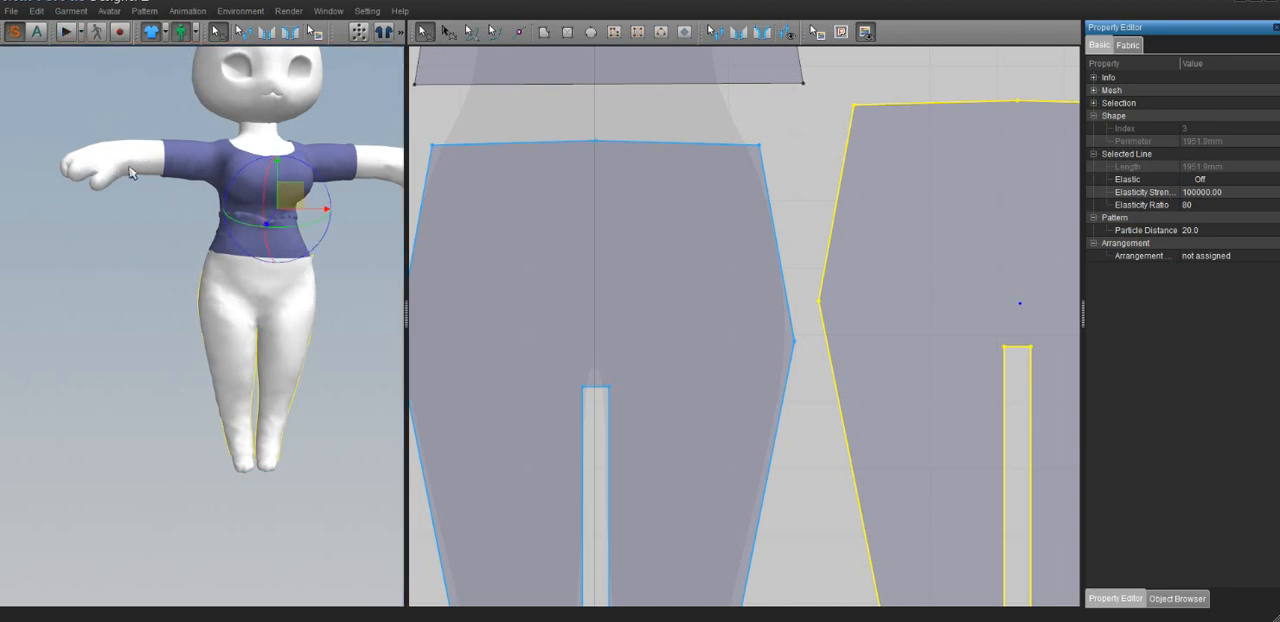
In the avatar's properties, try a Skin Offset of 5.0 and set it finally to 1.0
scroll(190, 238, up, 2)
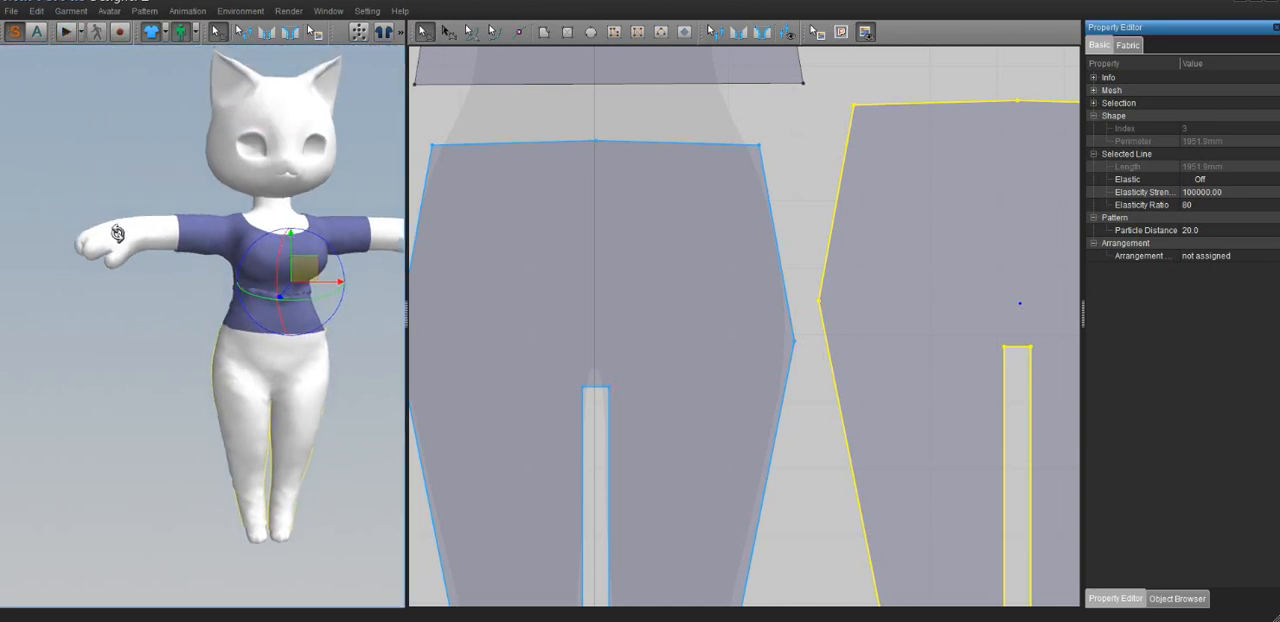
right_click(118, 235)
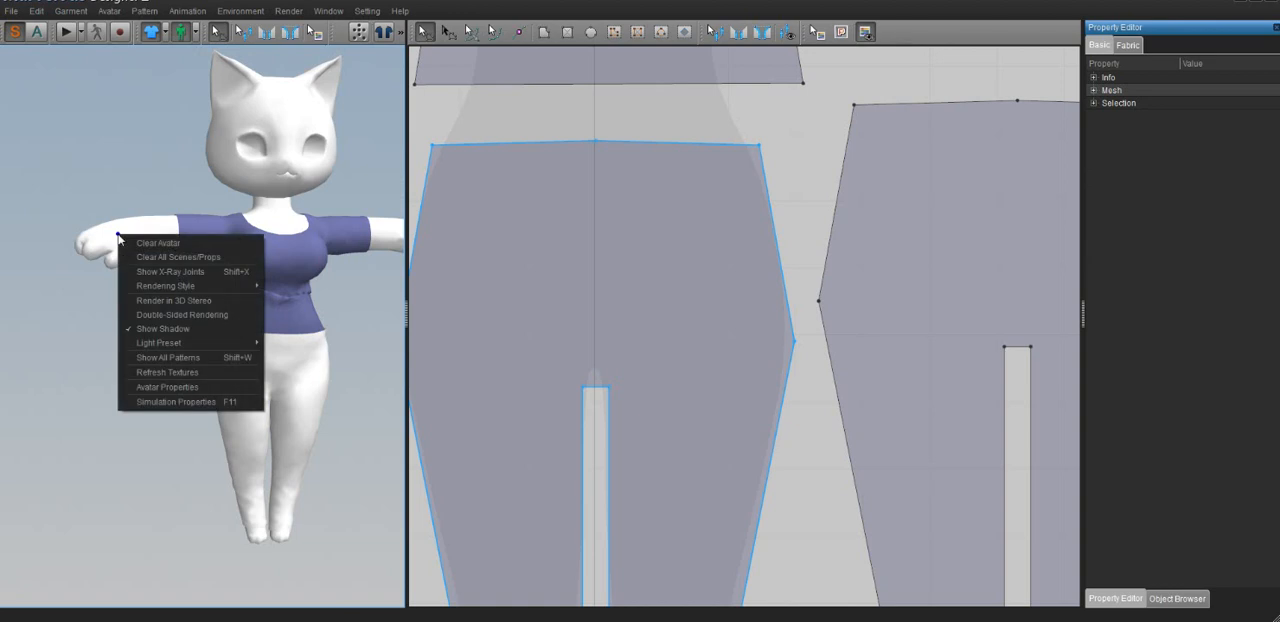
click(200, 386)
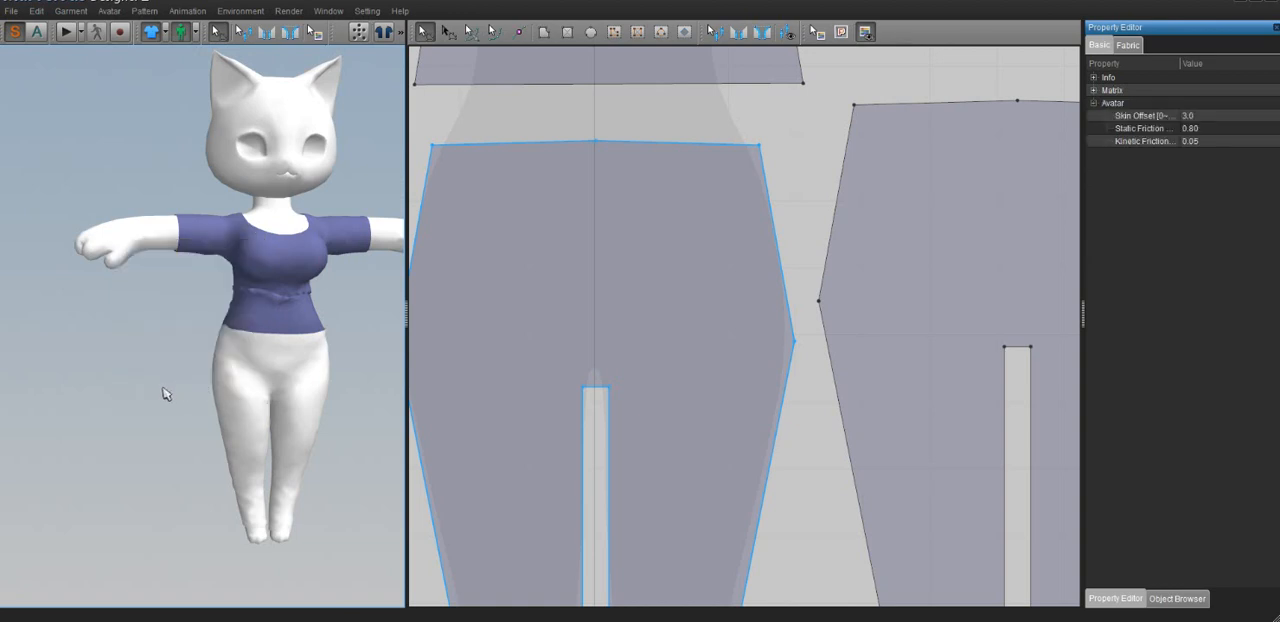
click(1029, 264)
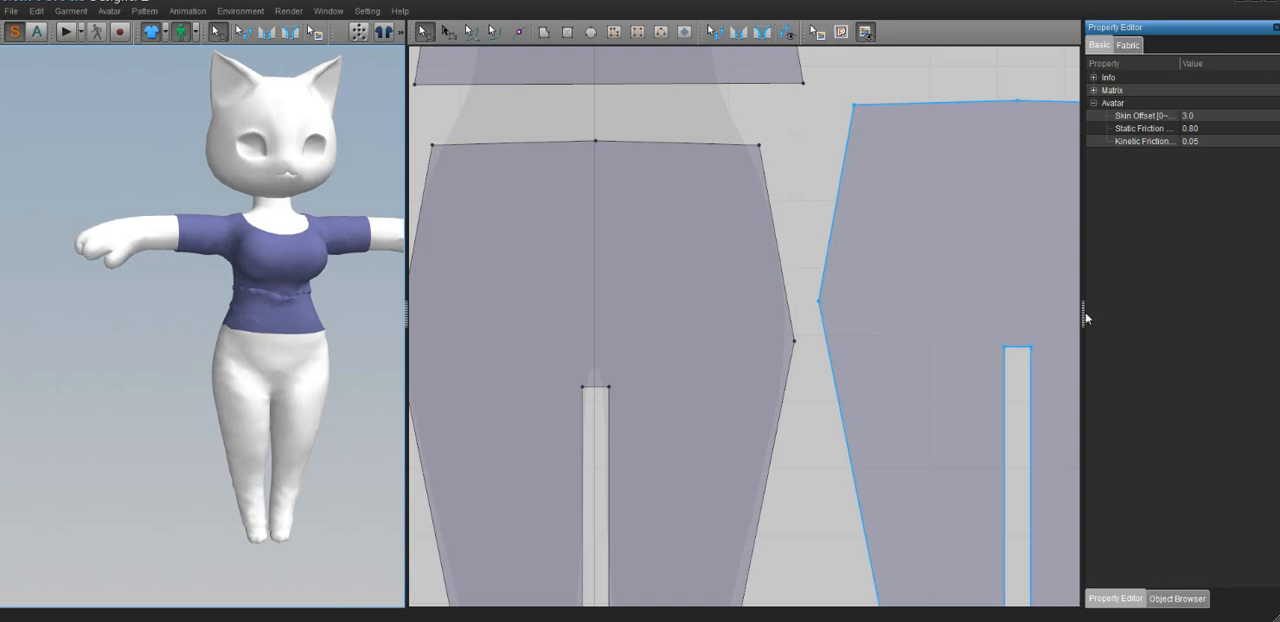
drag(1081, 311, 934, 322)
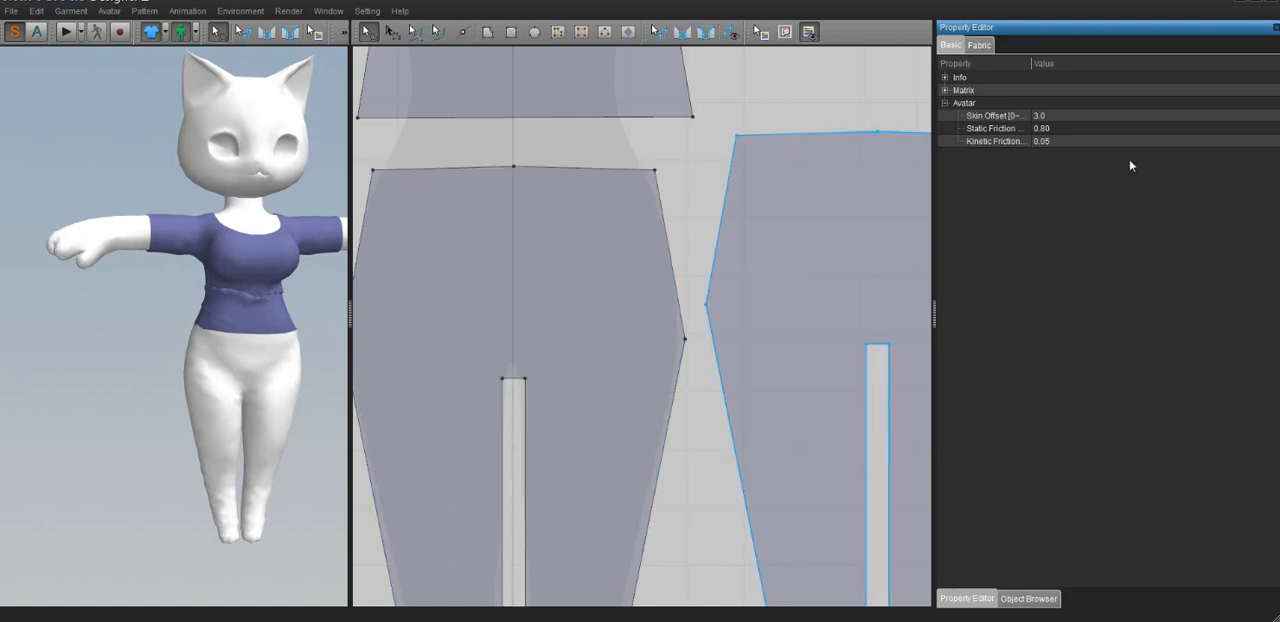
click(1075, 119)
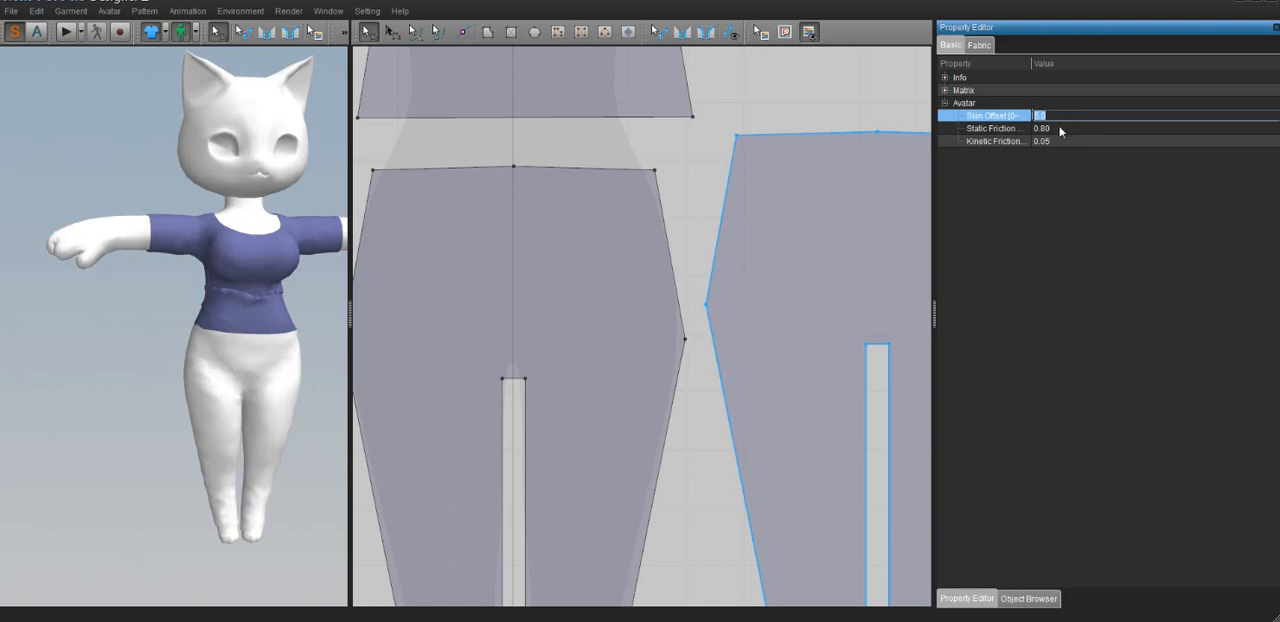
click(1060, 127)
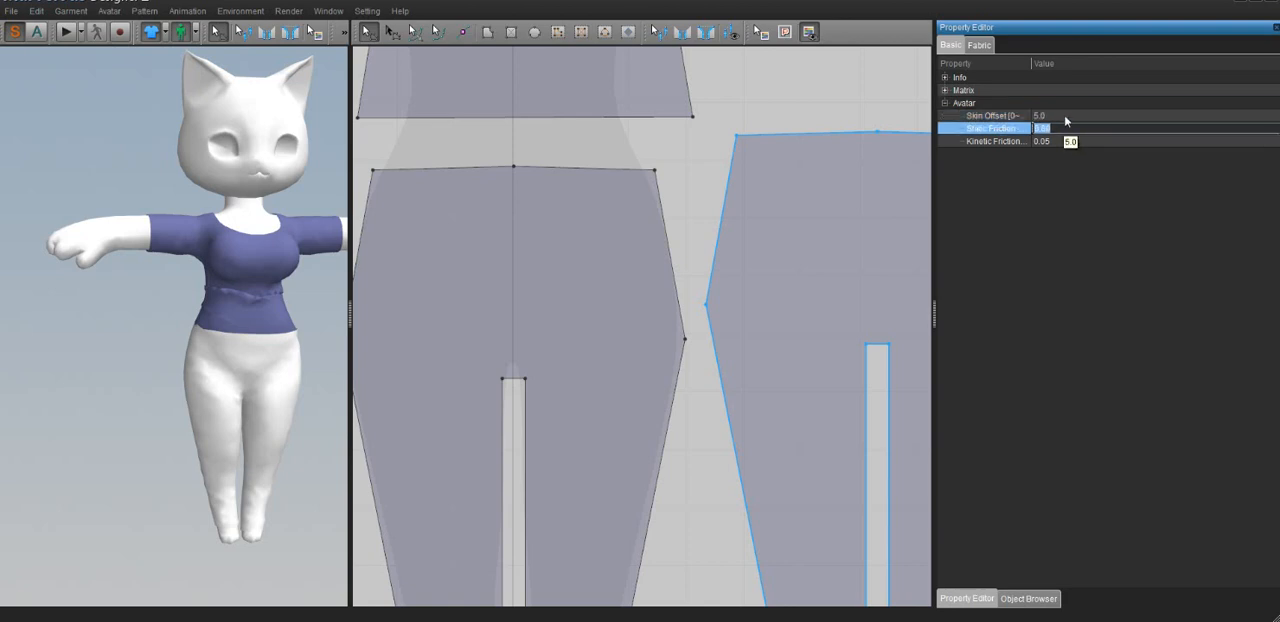
click(1065, 115)
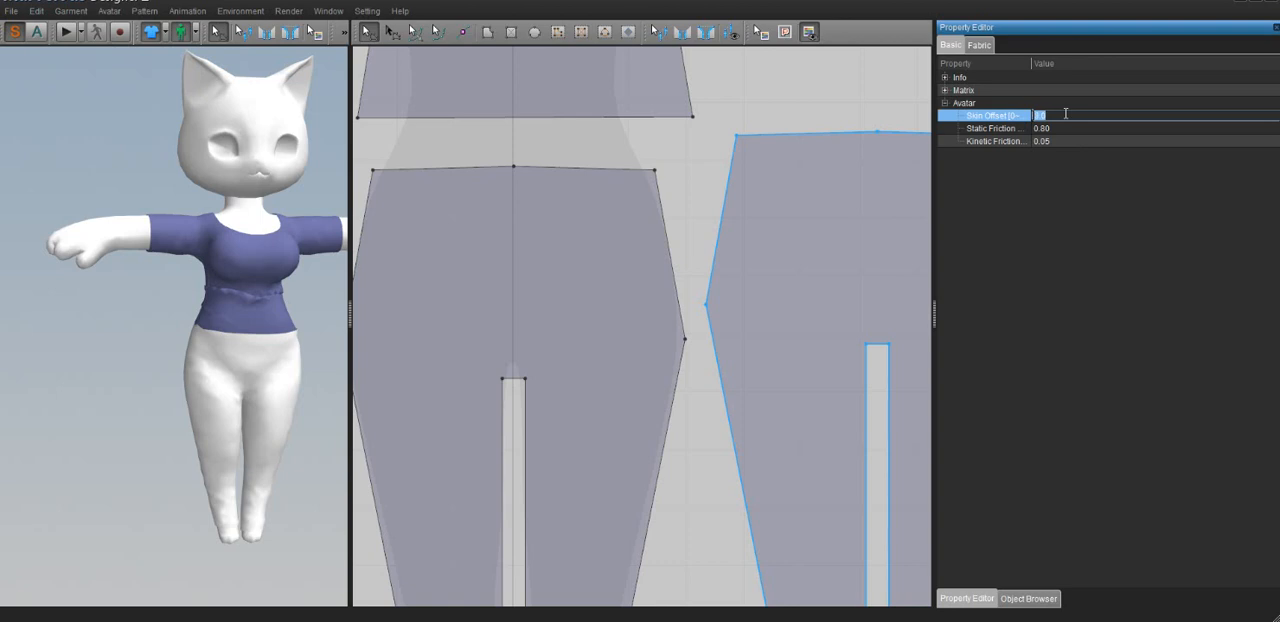
click(1057, 128)
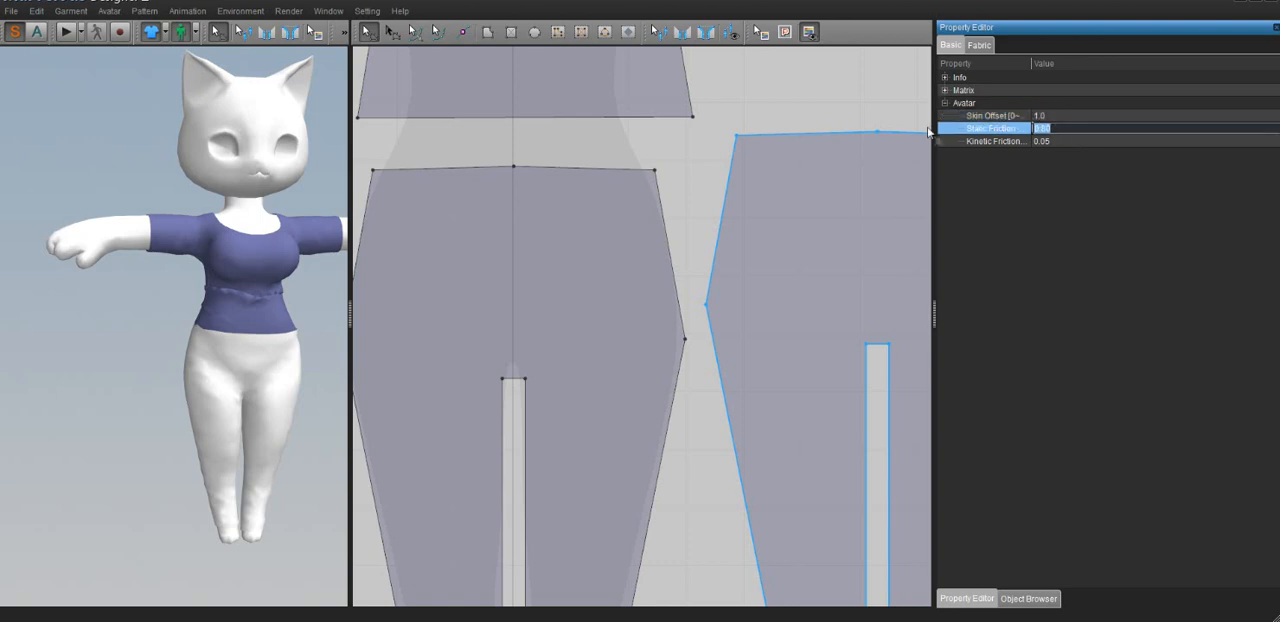
Run the simulation and raise the avatar's Skin Offset, trying 2.0 and settling on 3.0
click(66, 31)
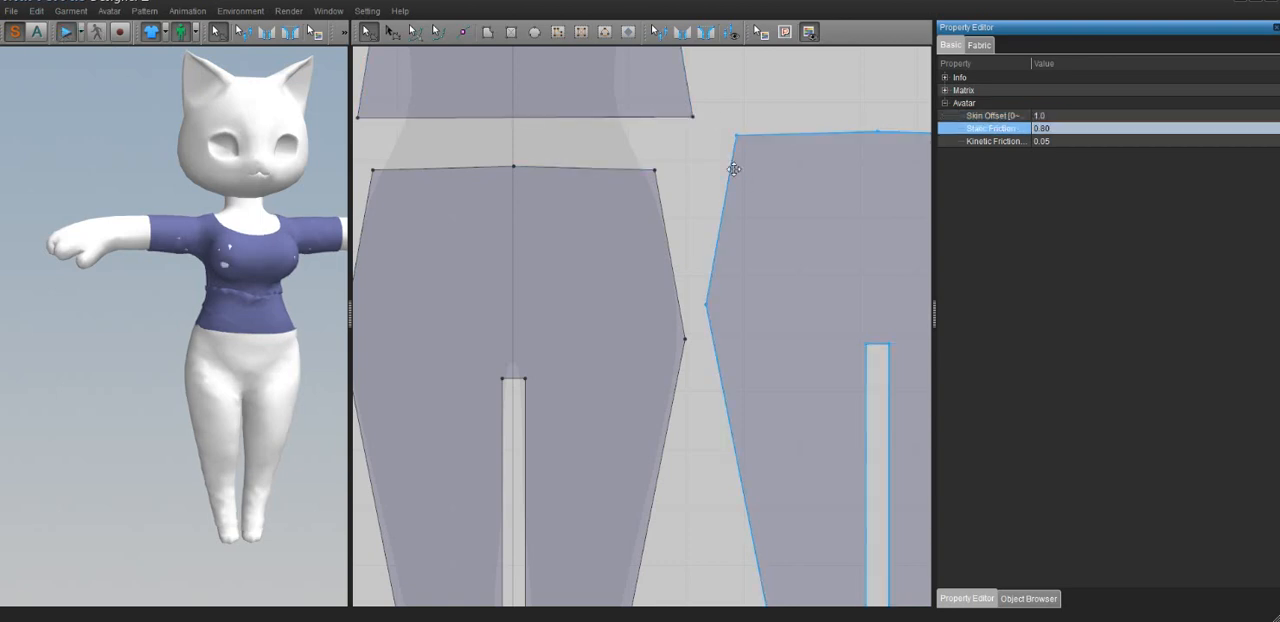
click(1060, 116)
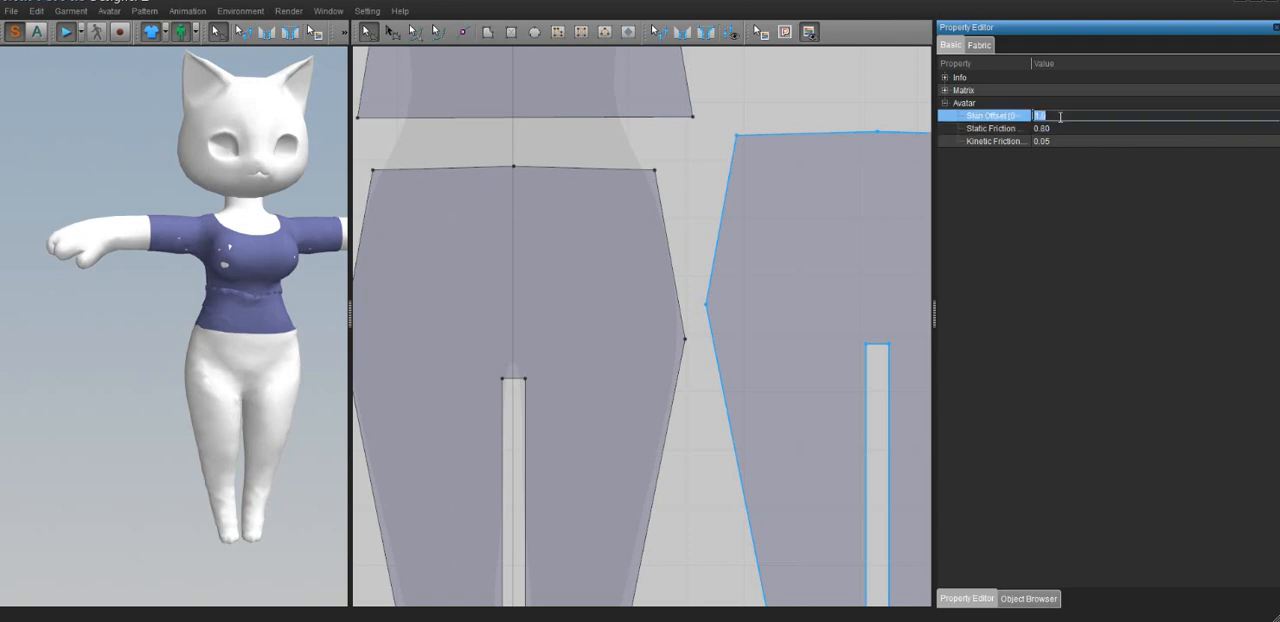
click(1060, 131)
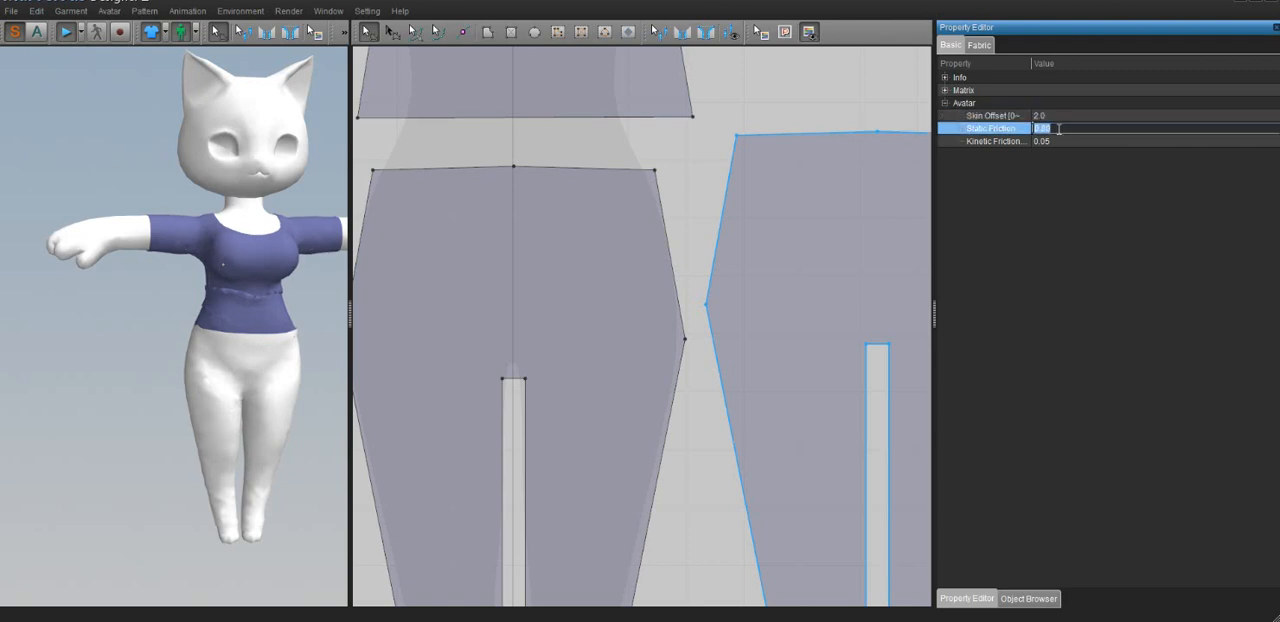
click(1060, 115)
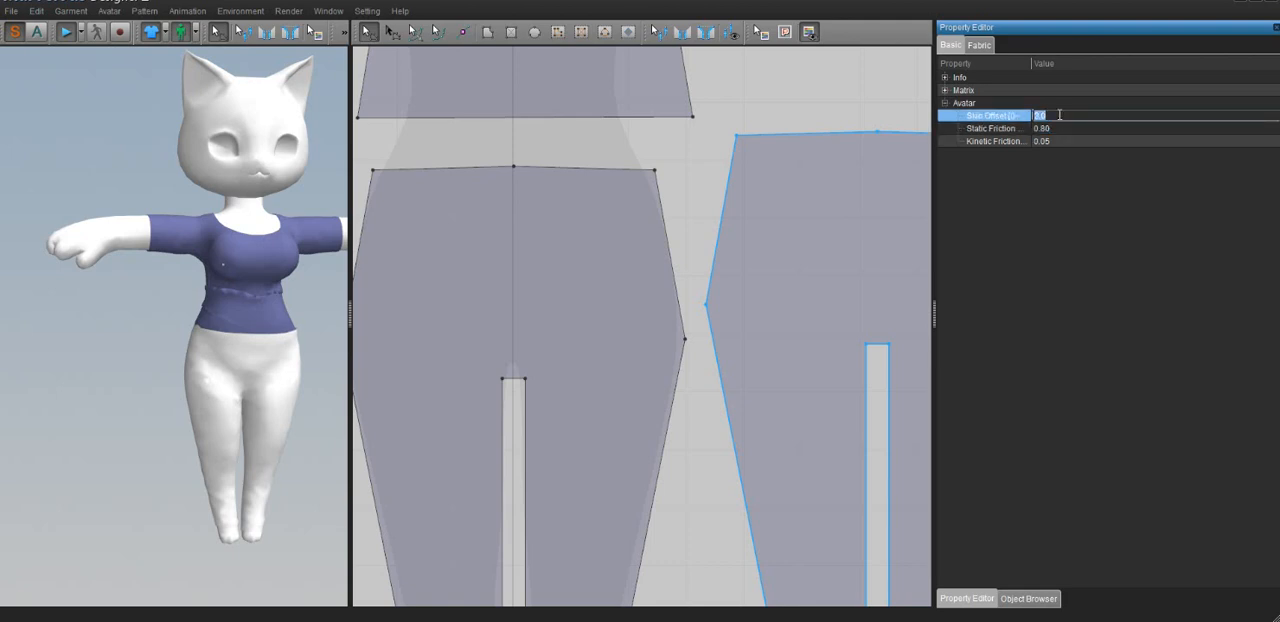
text(3)
Set the avatar's Static Friction to 1.00 and adjust its Kinetic Friction
click(1054, 128)
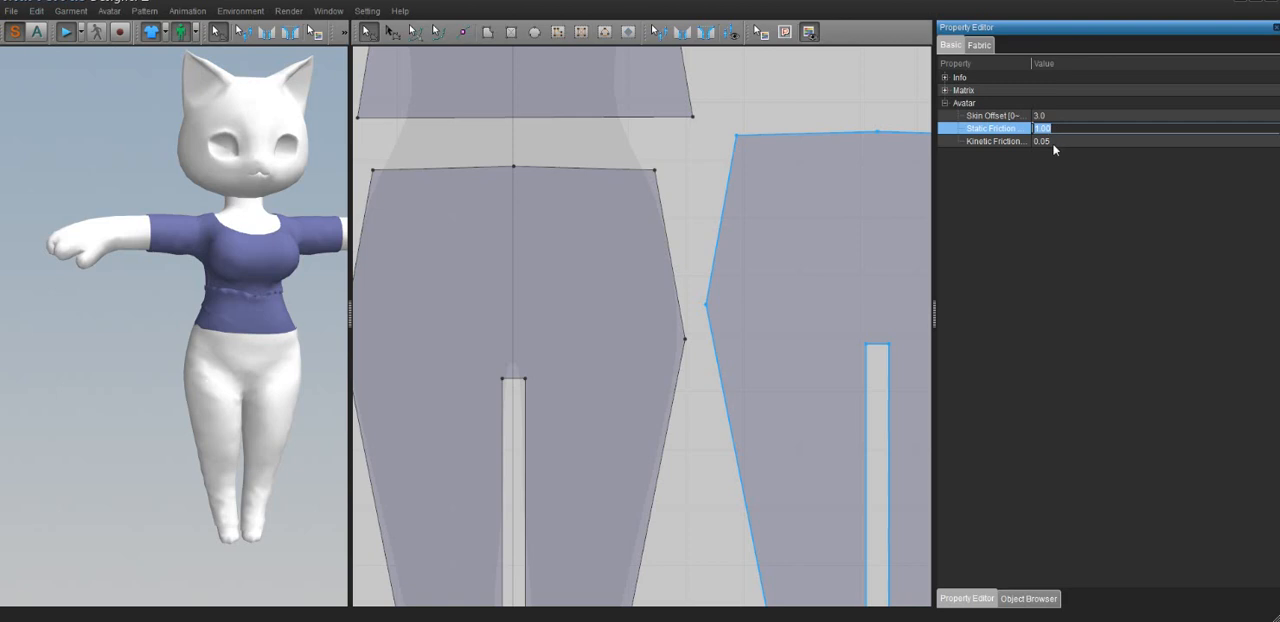
click(1055, 142)
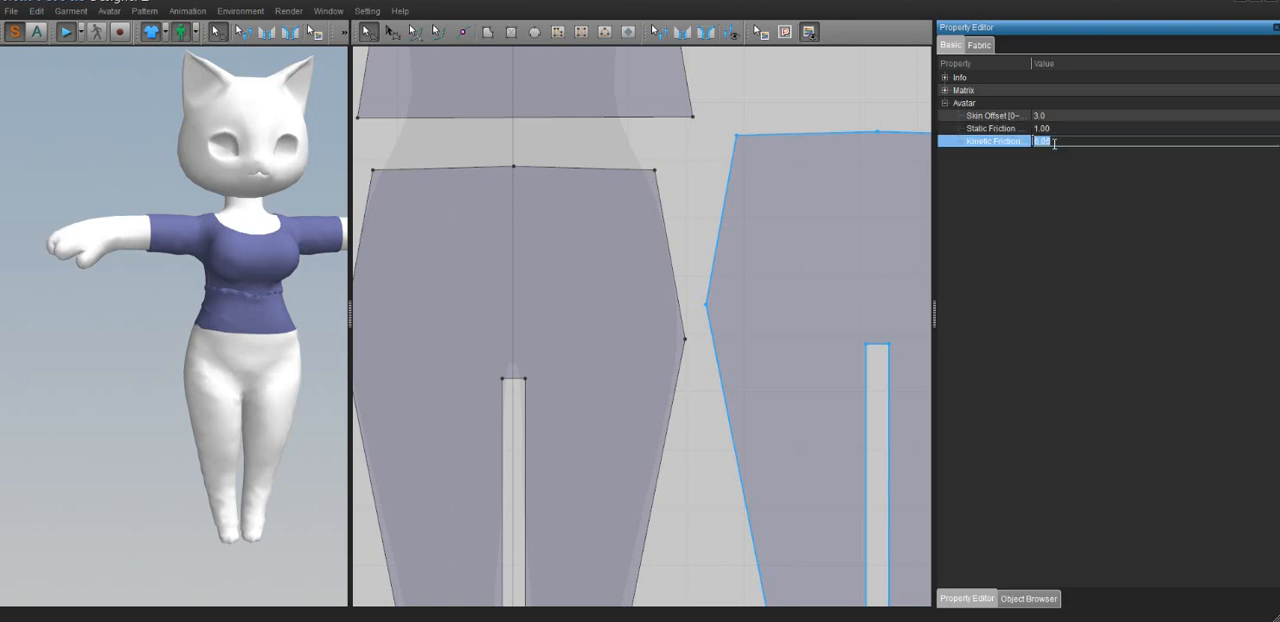
click(586, 209)
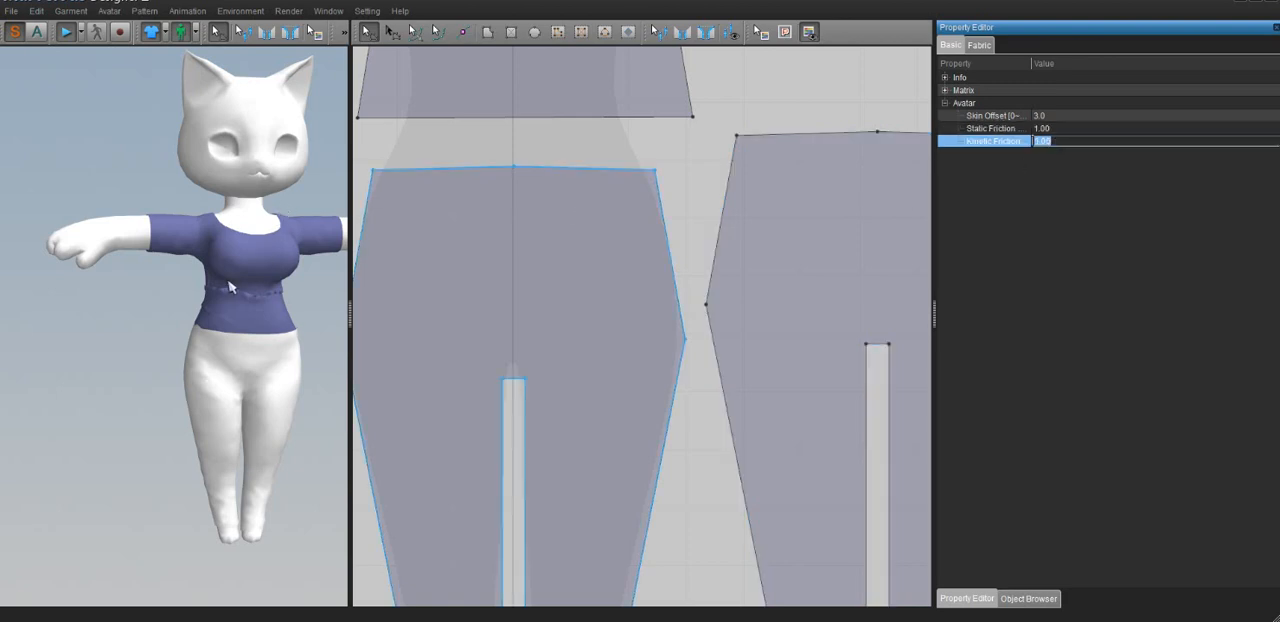
Stop the simulation and reset all garment pieces to their flat 3D arrangement around the avatar
click(65, 32)
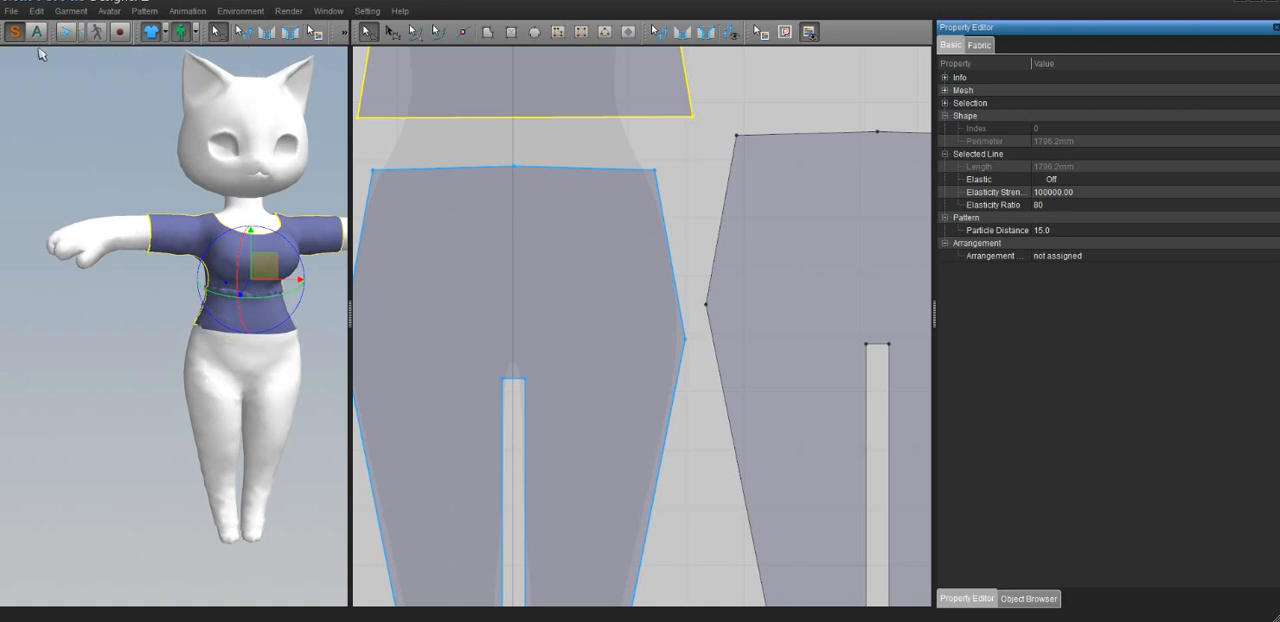
click(344, 32)
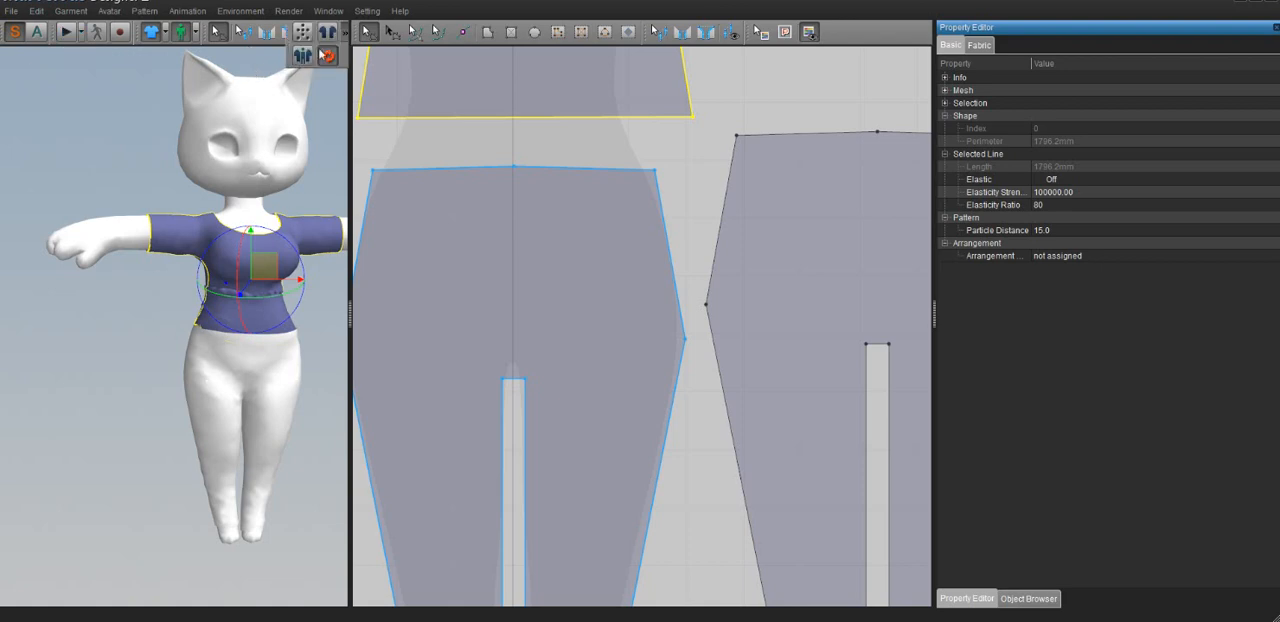
click(326, 55)
click(679, 309)
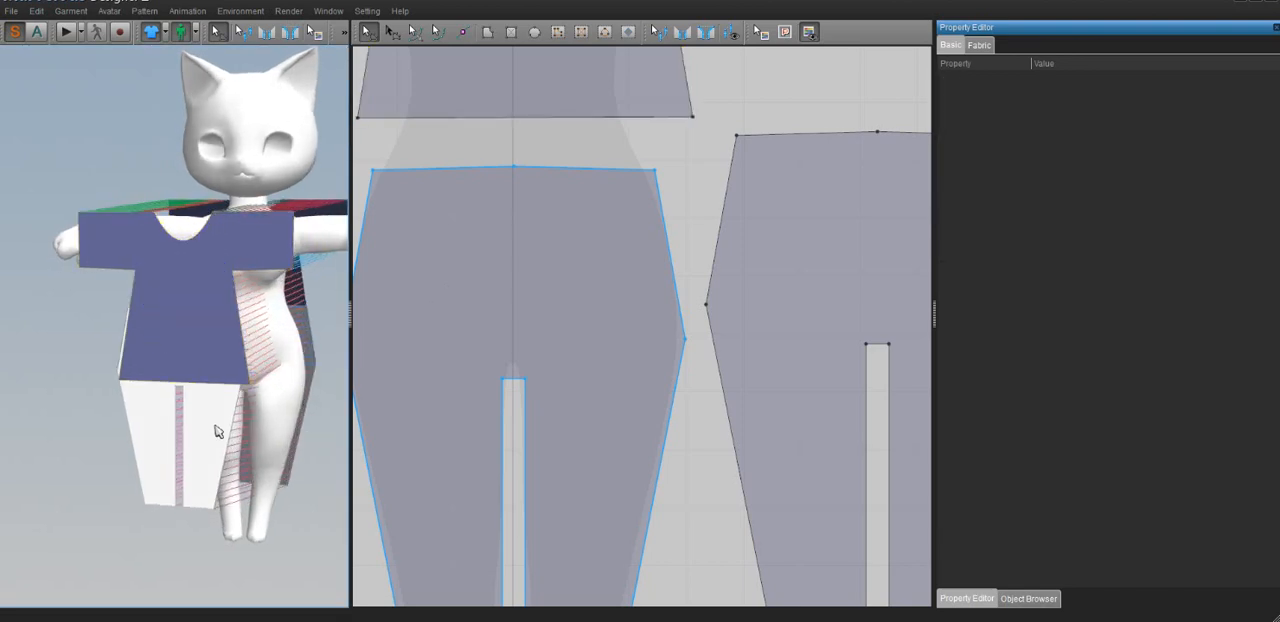
Move the front trouser piece in the 3D view slightly forward, away from the avatar's legs
drag(217, 428, 249, 403)
right_drag(249, 403, 168, 405)
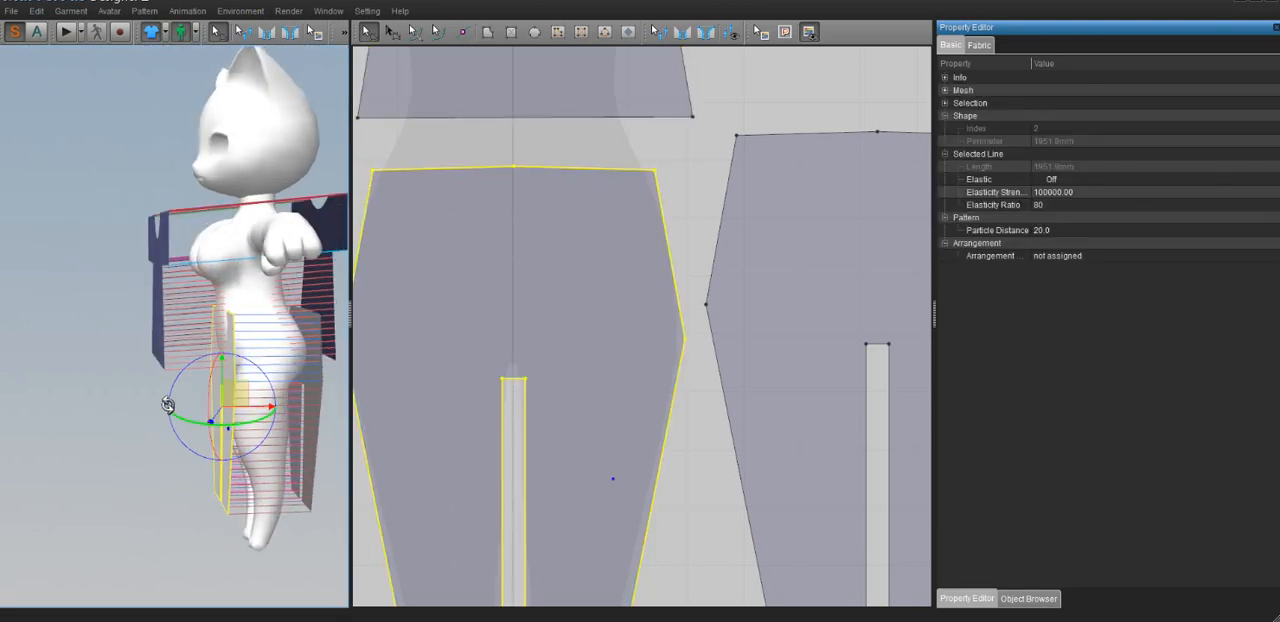
drag(235, 394, 224, 393)
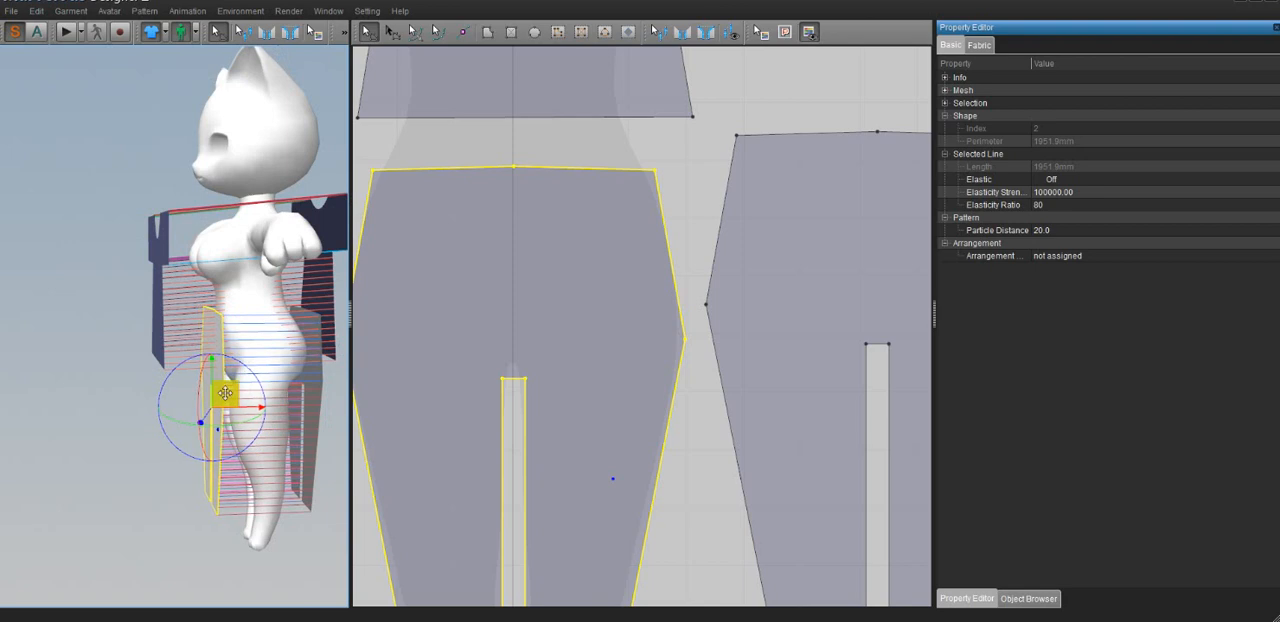
Reposition the shirt's front piece in front of the avatar's torso and simulate the whole outfit onto the body
click(190, 268)
drag(190, 268, 181, 279)
right_drag(257, 301, 391, 326)
drag(229, 297, 285, 287)
right_drag(243, 332, 217, 343)
click(65, 32)
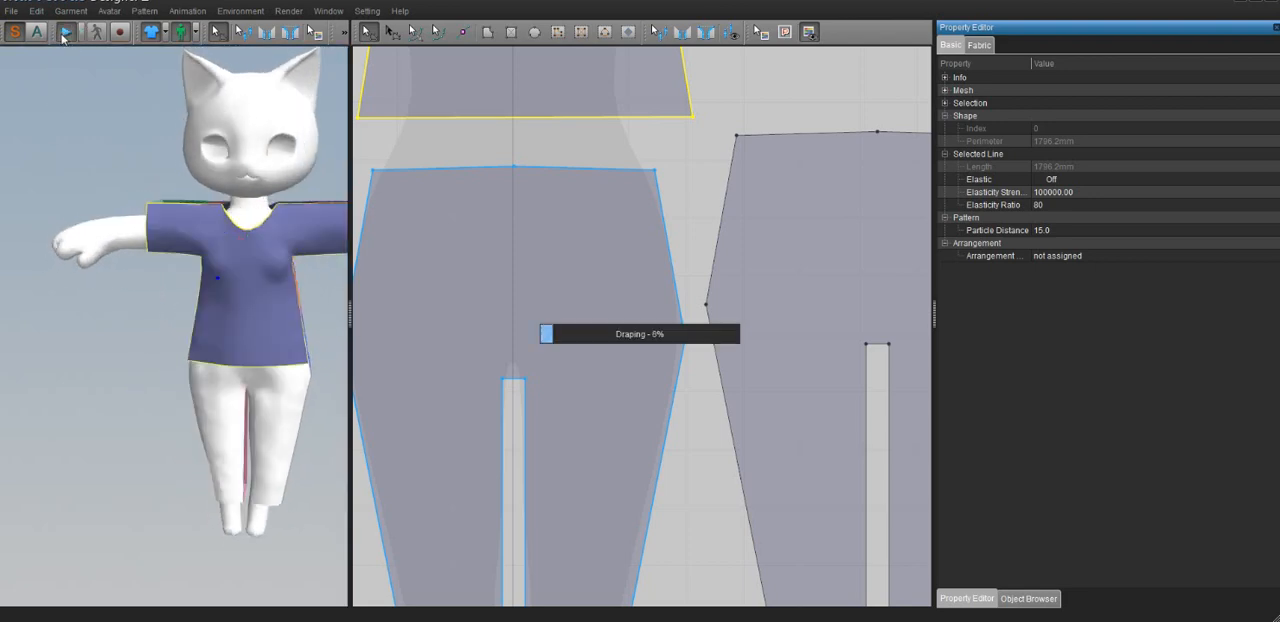
right_drag(292, 350, 230, 354)
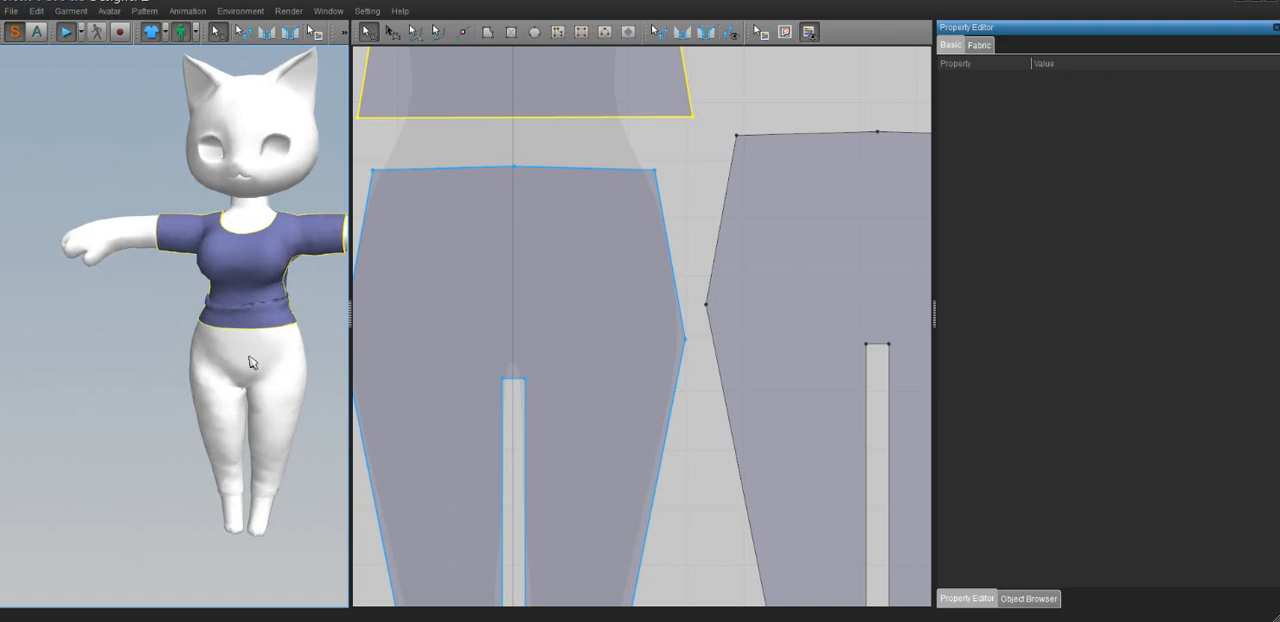
During simulation, pull the trousers up towards the waist and tug the shirt's hem down over them at several points
click(256, 365)
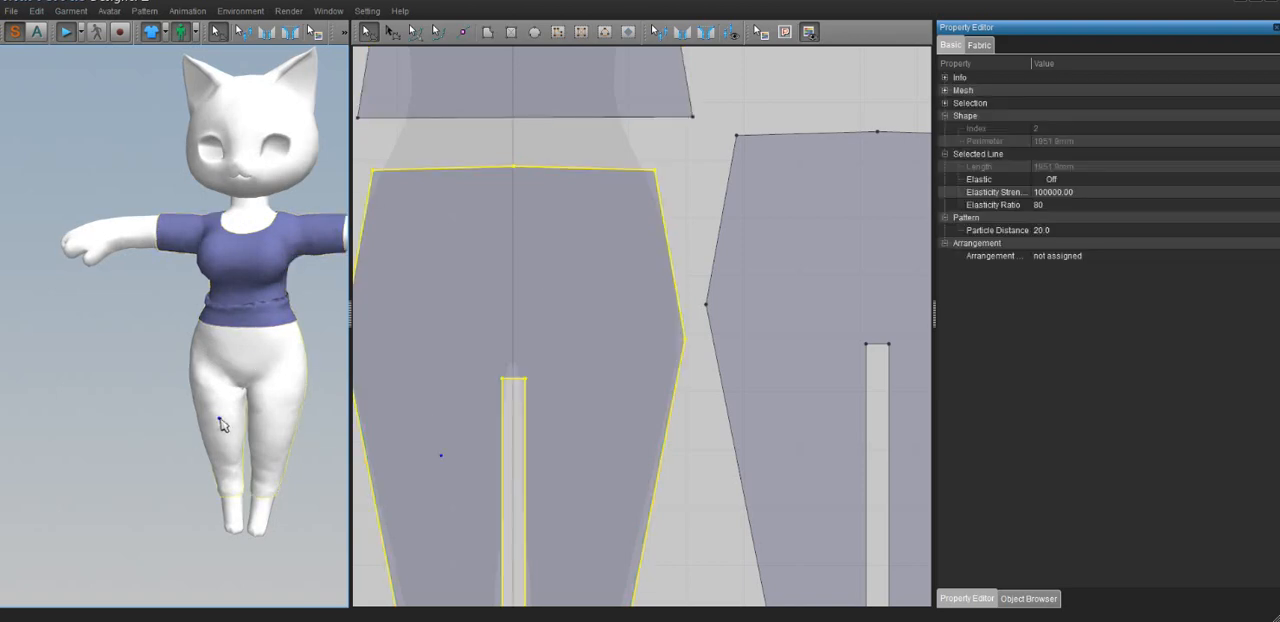
right_drag(224, 409, 253, 333)
drag(258, 326, 261, 384)
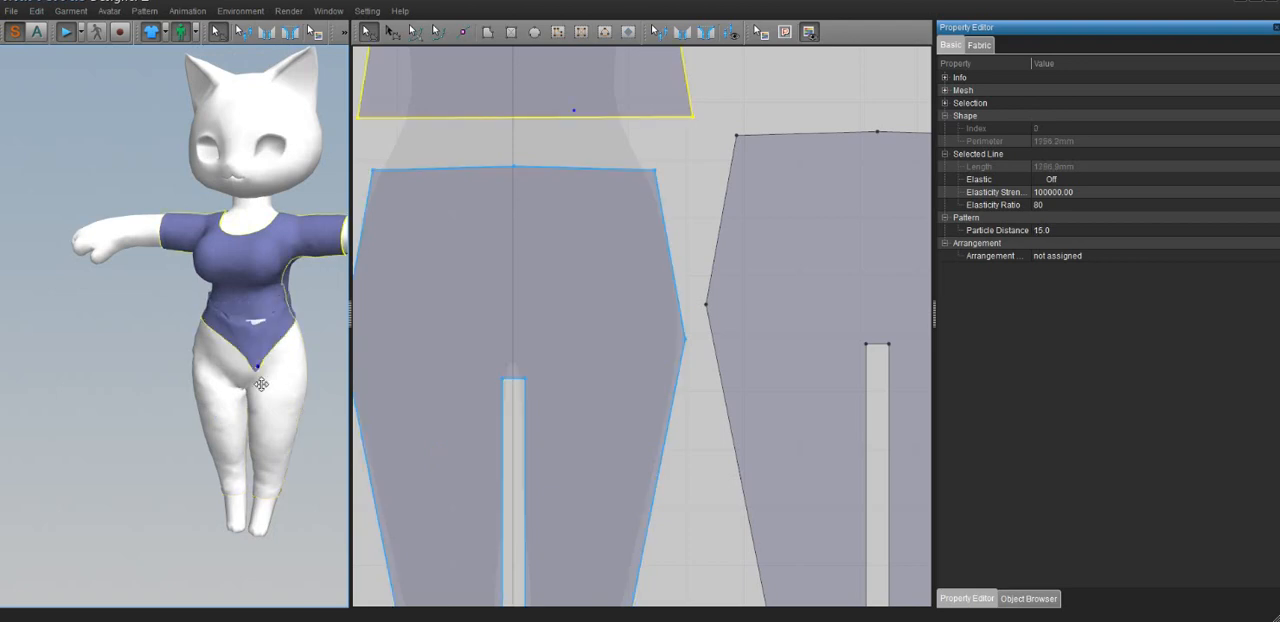
drag(255, 449, 197, 471)
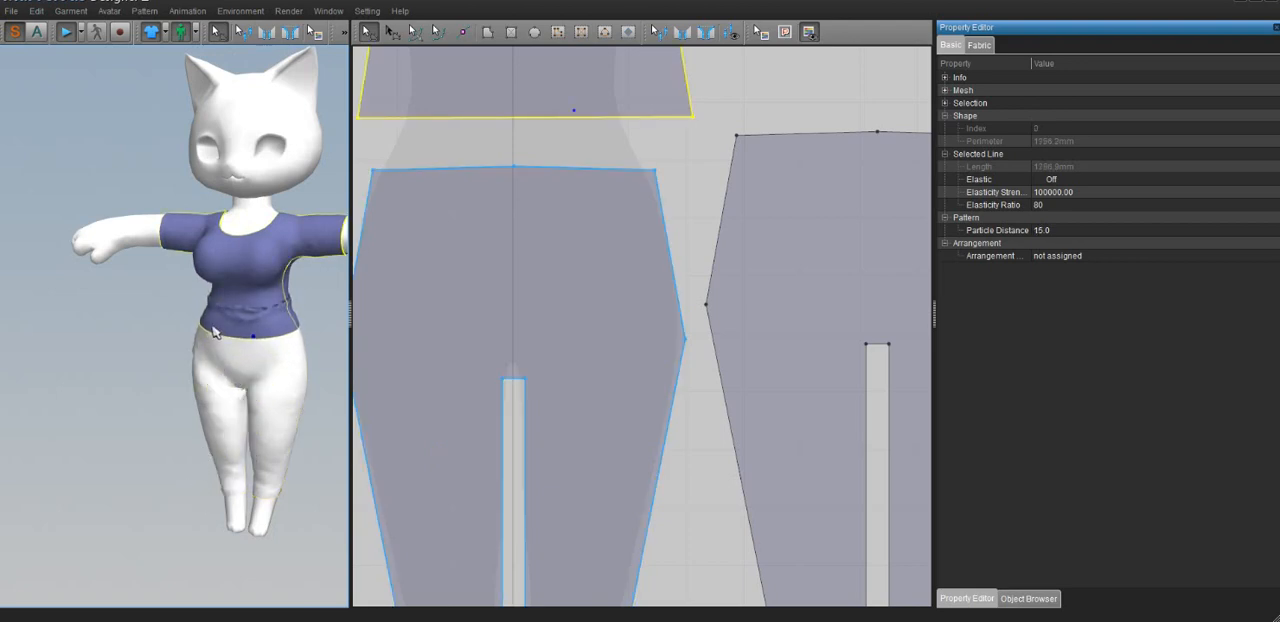
drag(166, 401, 245, 420)
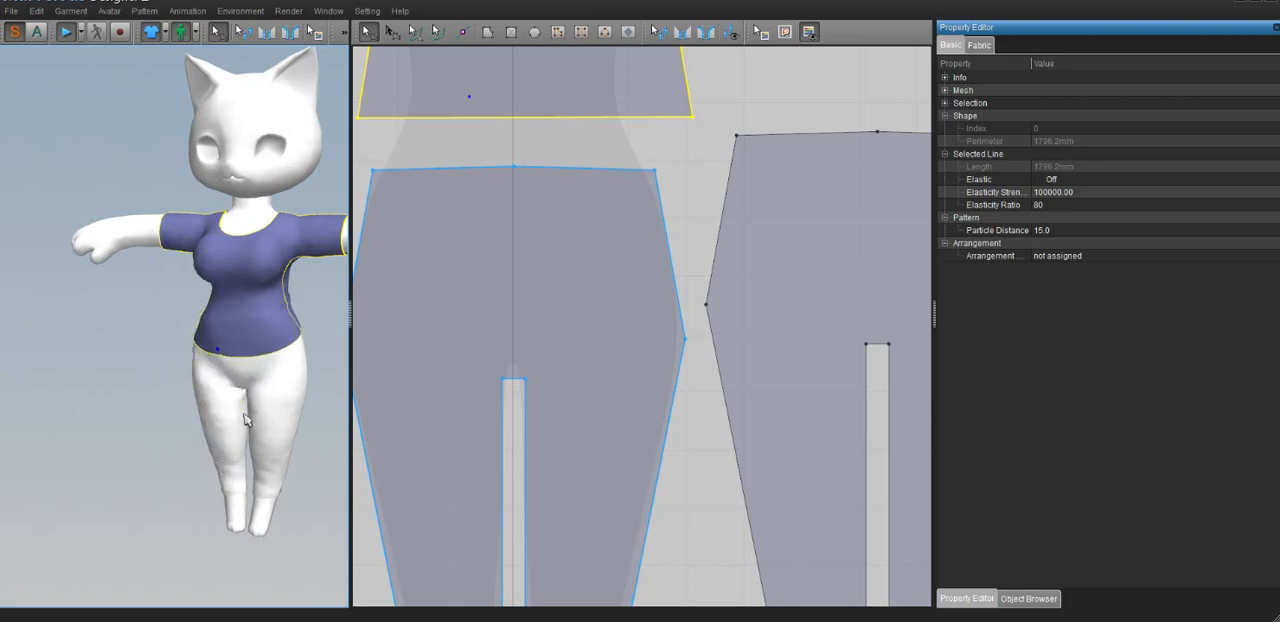
drag(308, 396, 282, 443)
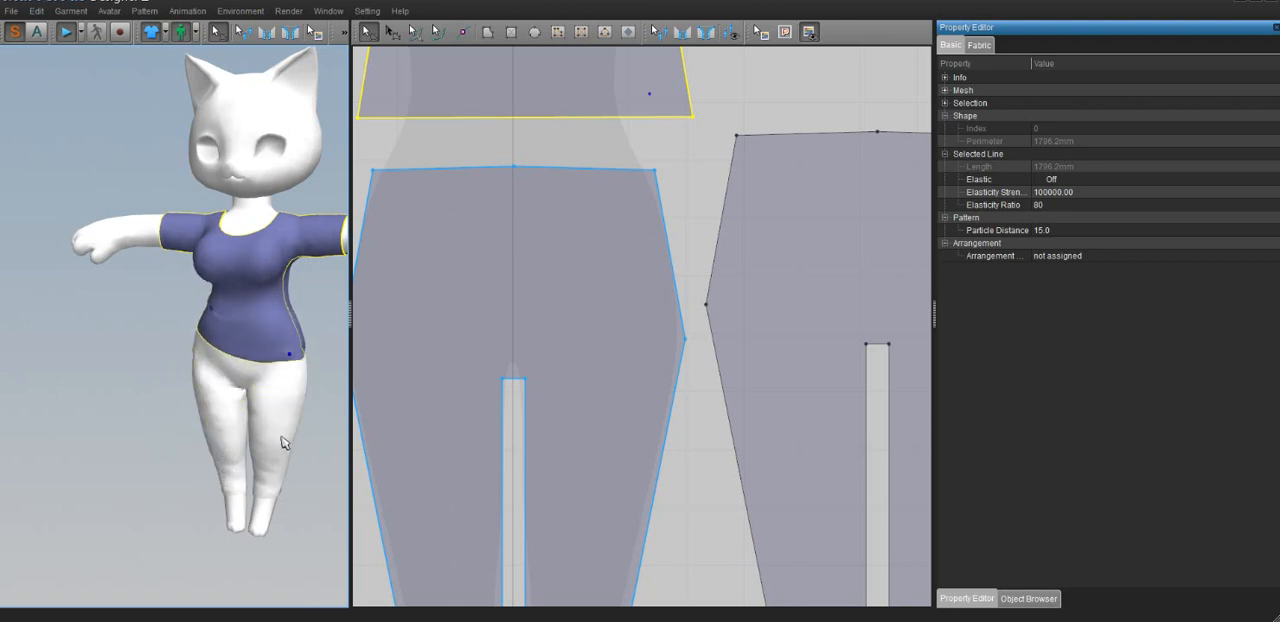
drag(181, 400, 230, 480)
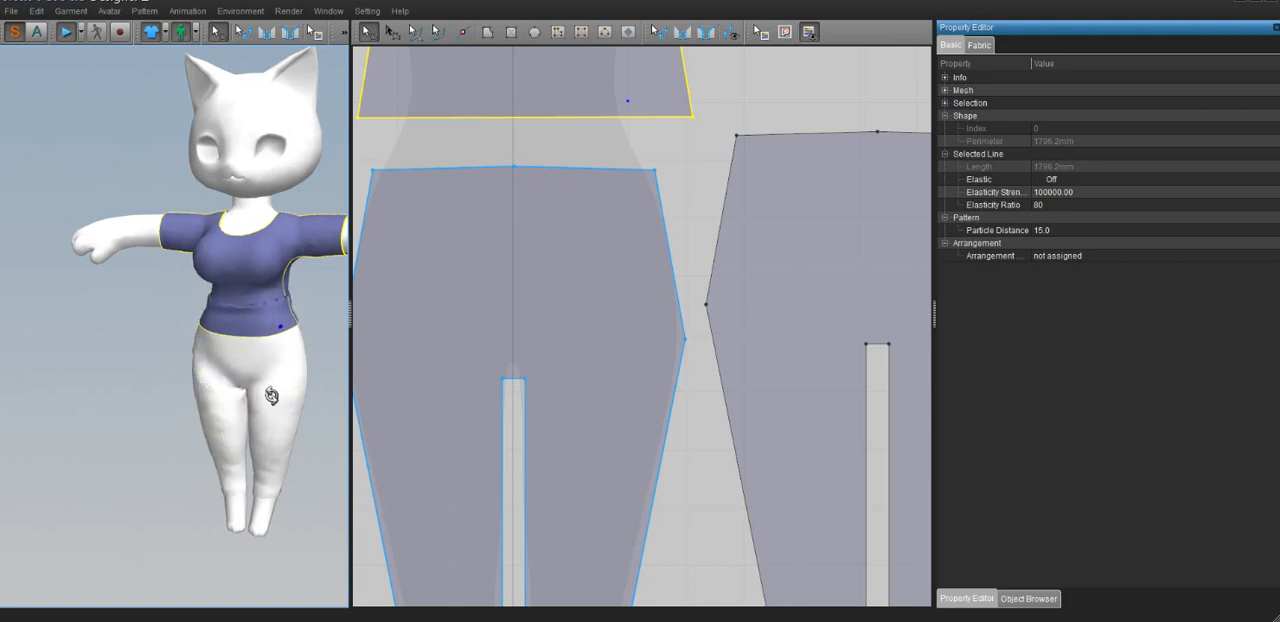
right_drag(260, 422, 268, 362)
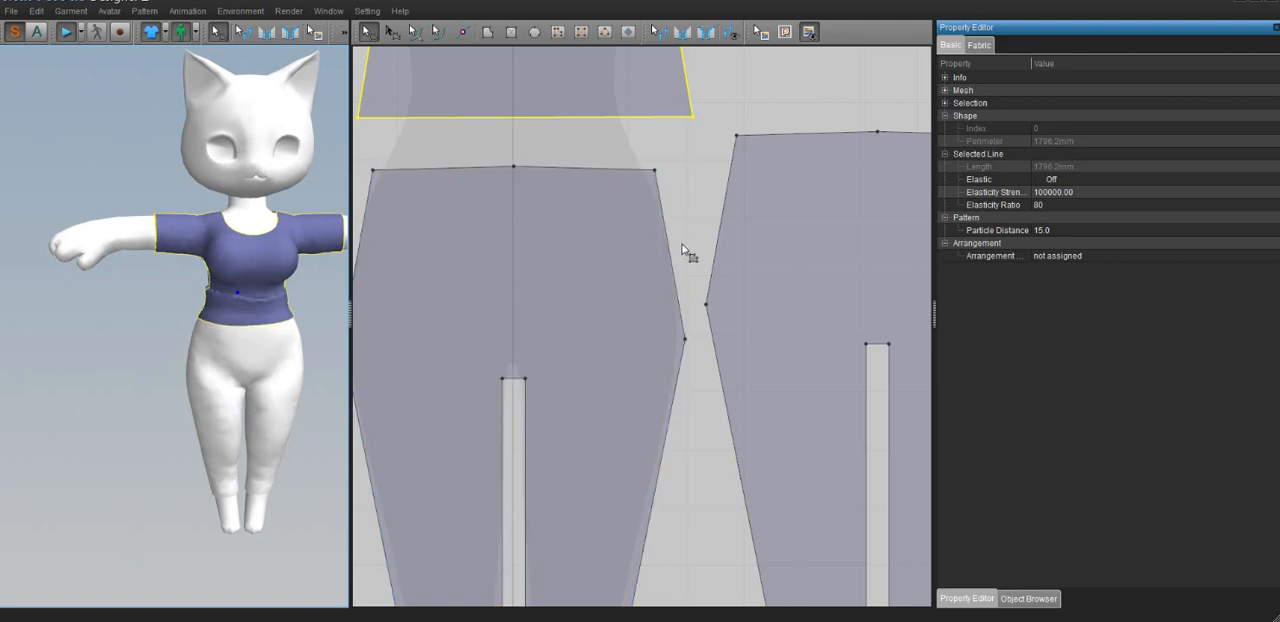
Select the front and back shirt pieces and set their fabric Layer to 1
scroll(684, 252, down, 4)
right_drag(224, 292, 215, 303)
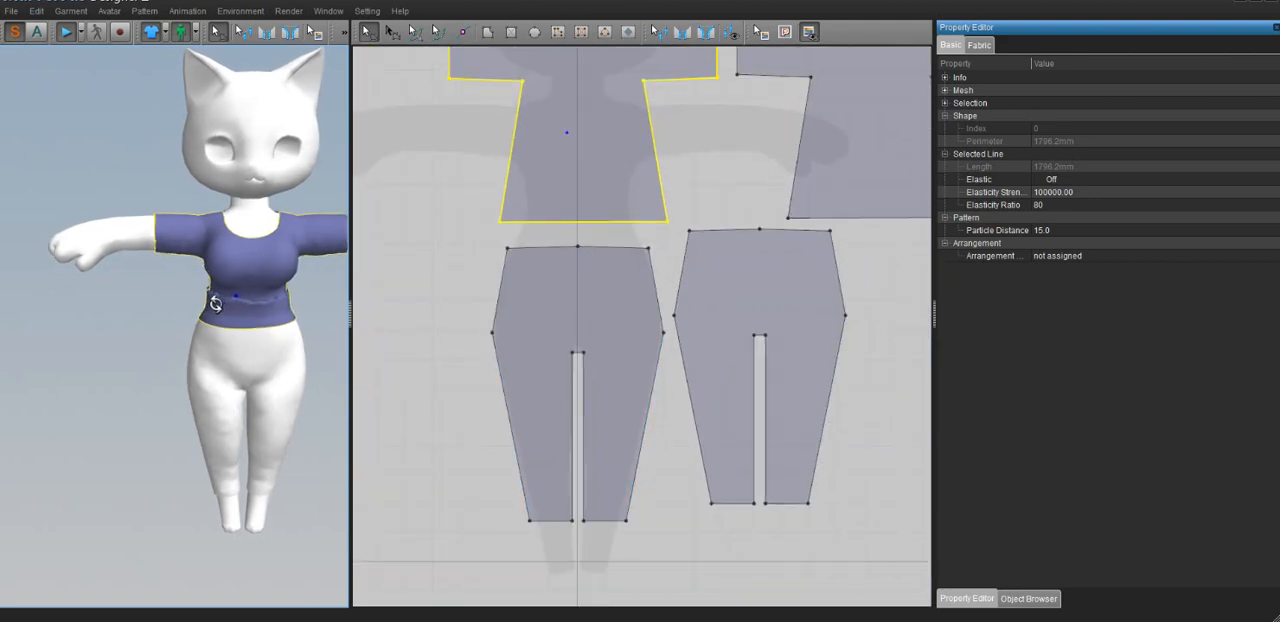
click(986, 47)
scroll(1058, 344, down, 5)
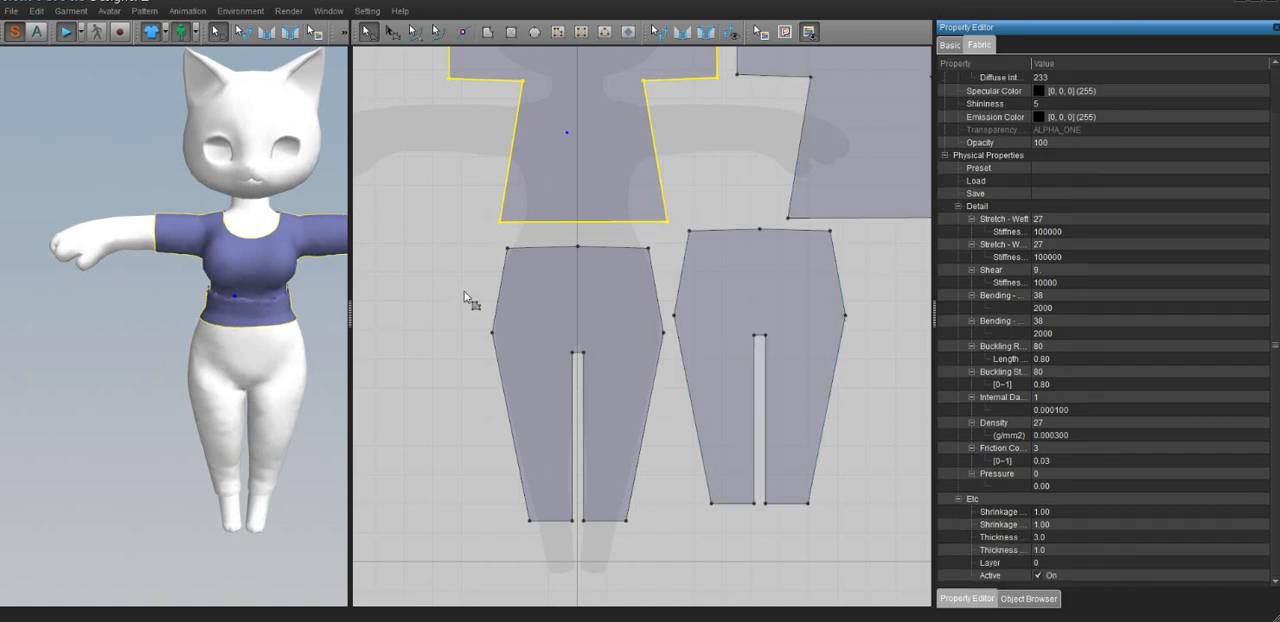
middle_drag(574, 248, 506, 295)
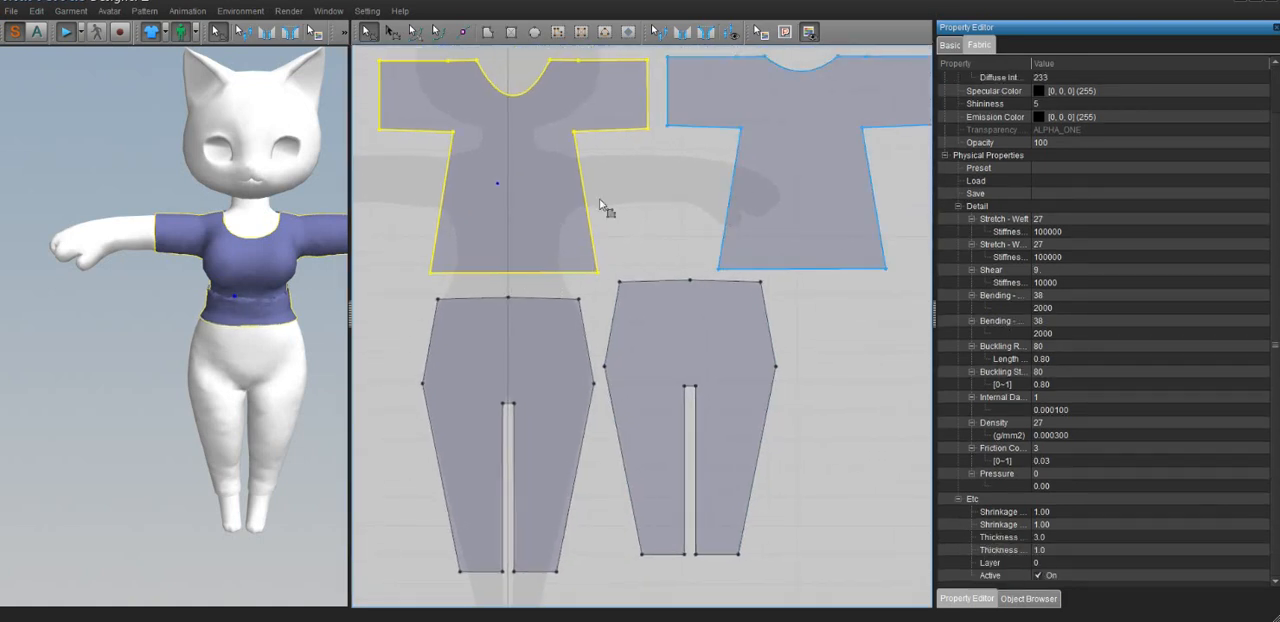
shift+click(777, 173)
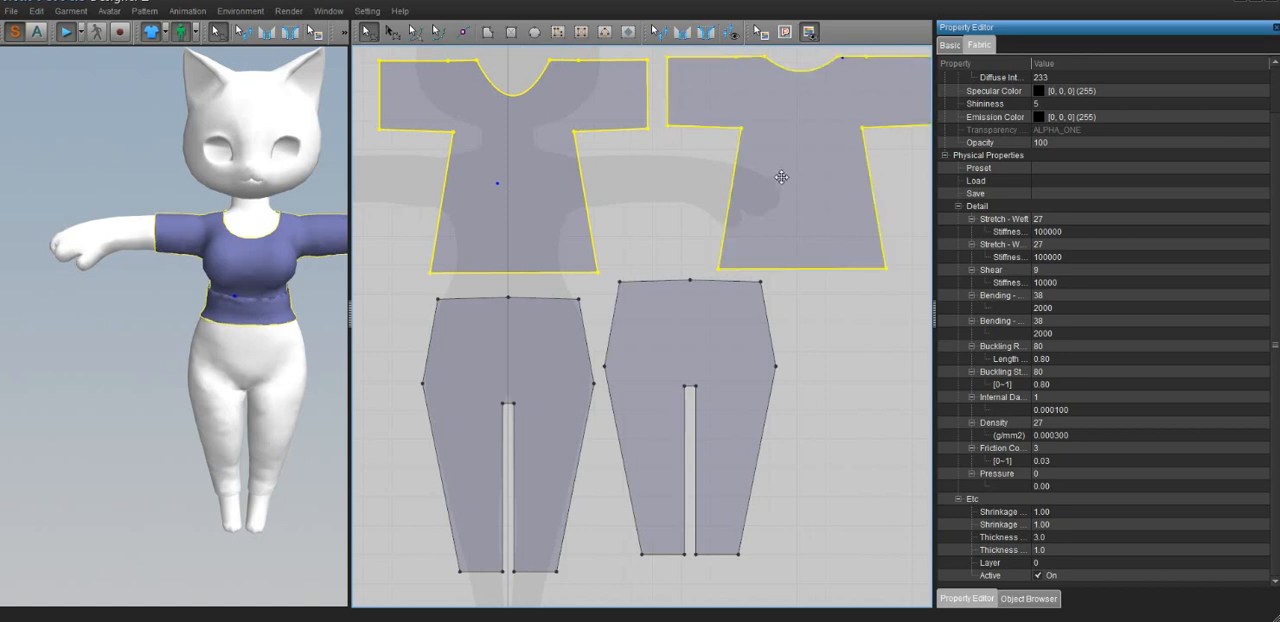
click(514, 156)
shift+click(767, 188)
click(1040, 563)
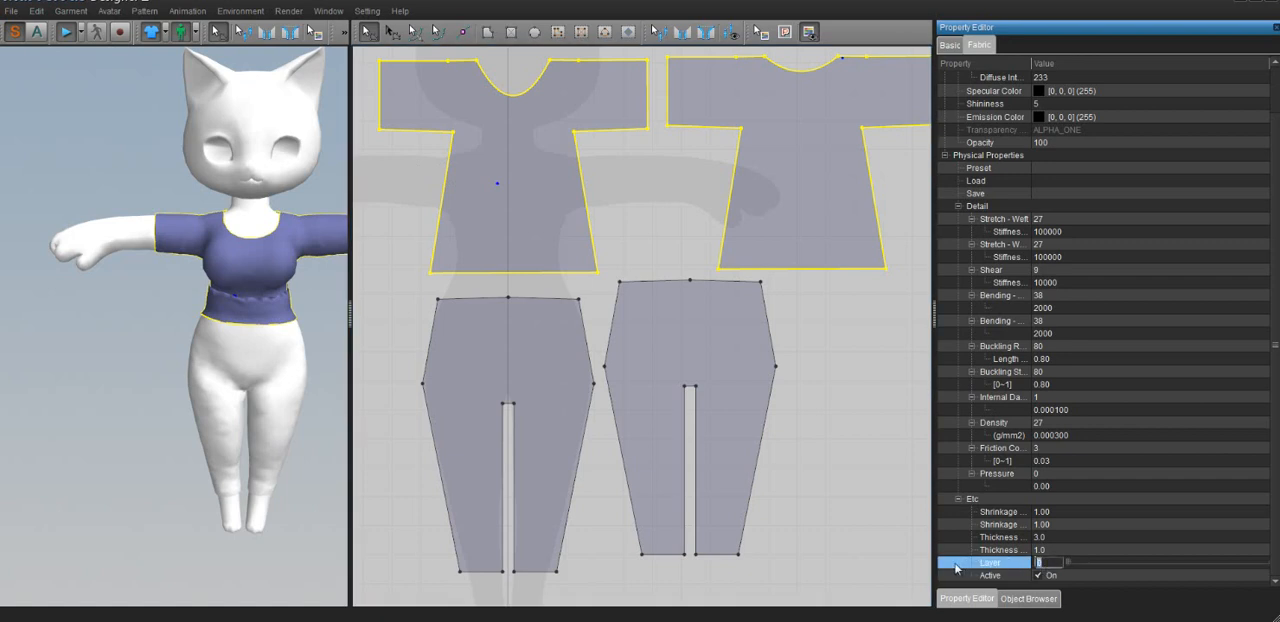
key(Return)
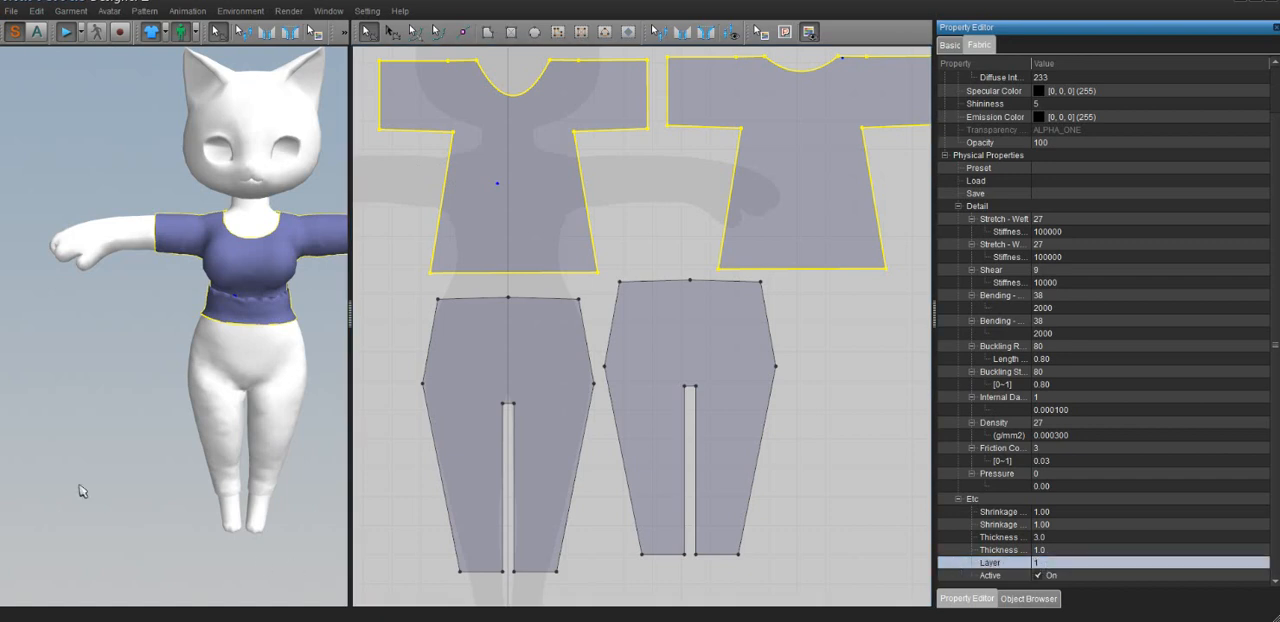
Pull the shirt's front hem down over the trousers and pin it near both hips
click(90, 314)
click(215, 320)
drag(215, 320, 180, 485)
mouse_move(283, 332)
mouse_down()
mouse_move(297, 530)
mouse_move(286, 585)
mouse_move(282, 334)
mouse_up()
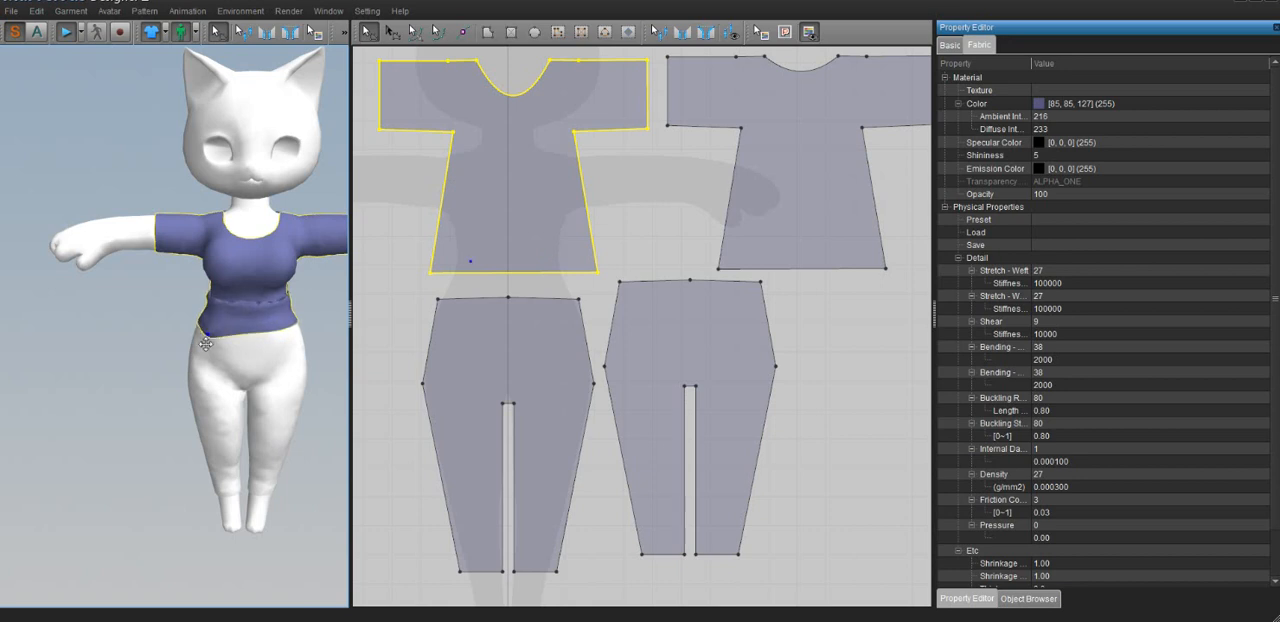
mouse_move(205, 344)
mouse_down()
mouse_move(194, 385)
mouse_move(210, 347)
mouse_up()
drag(221, 330, 202, 352)
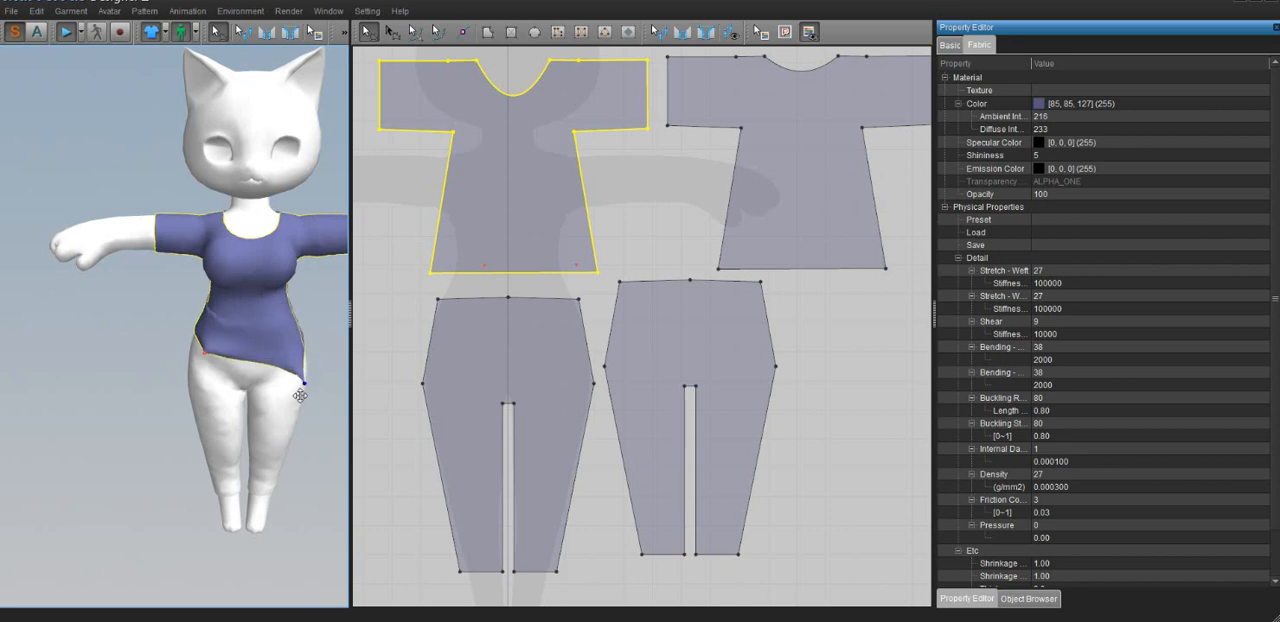
drag(299, 396, 312, 352)
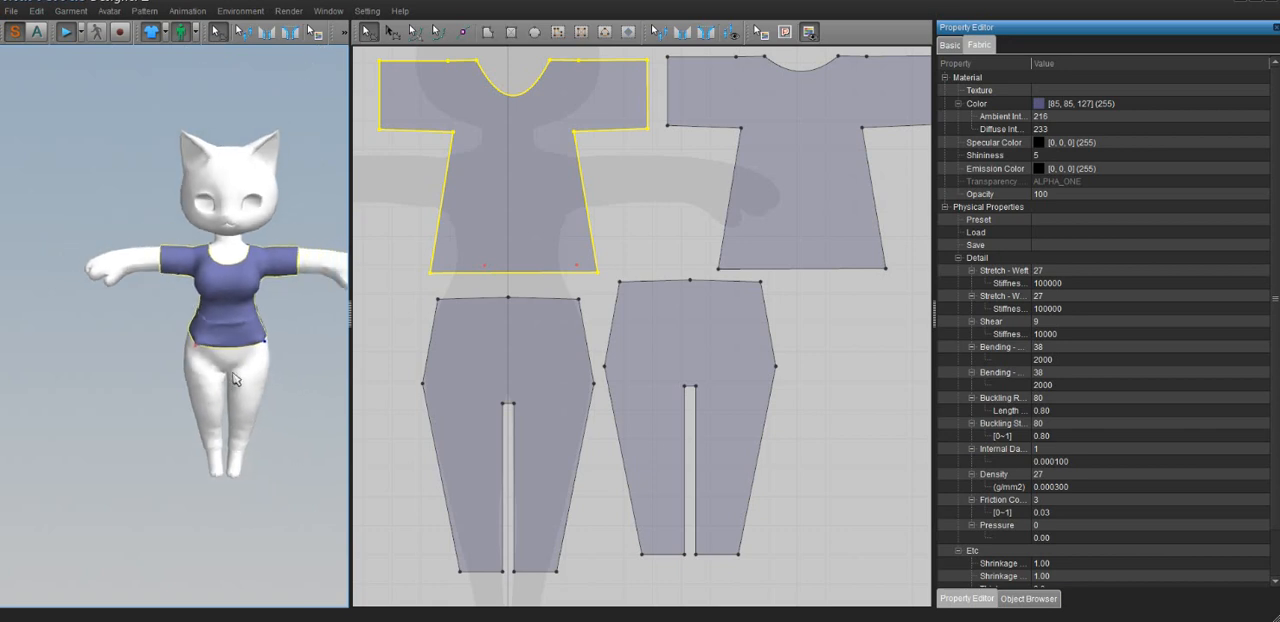
Pull the shirt's side hem down at the avatar's right hip, pin it there, and check the garment from the side
scroll(235, 368, up, 3)
drag(223, 364, 212, 343)
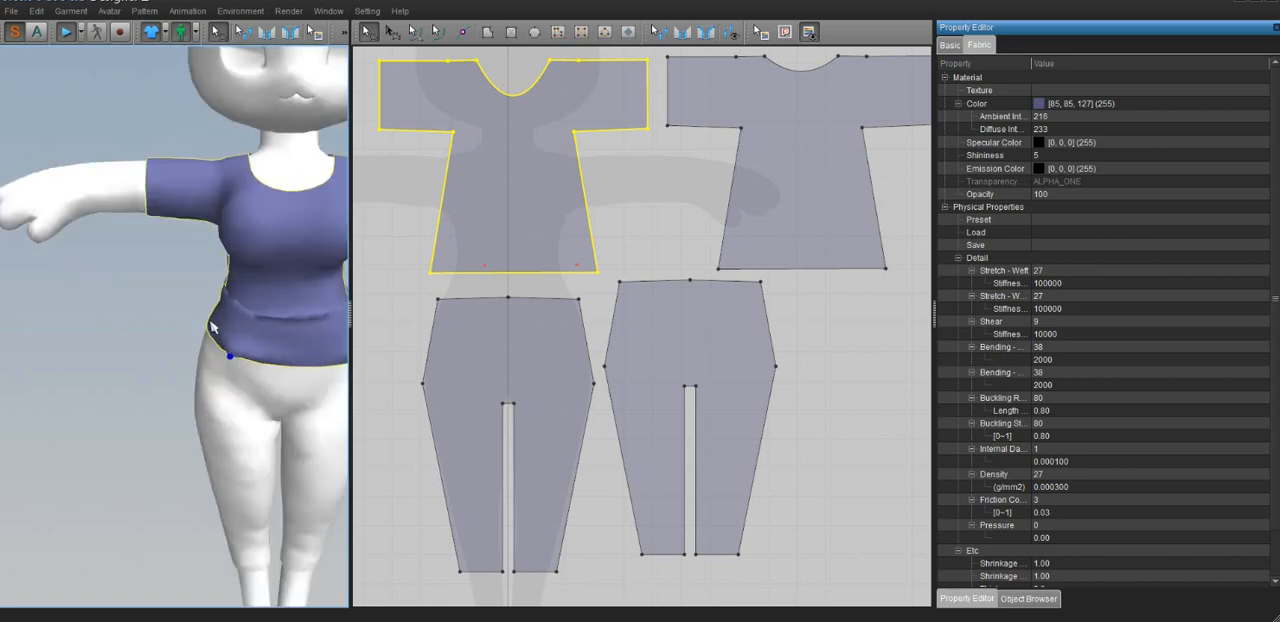
drag(209, 326, 200, 357)
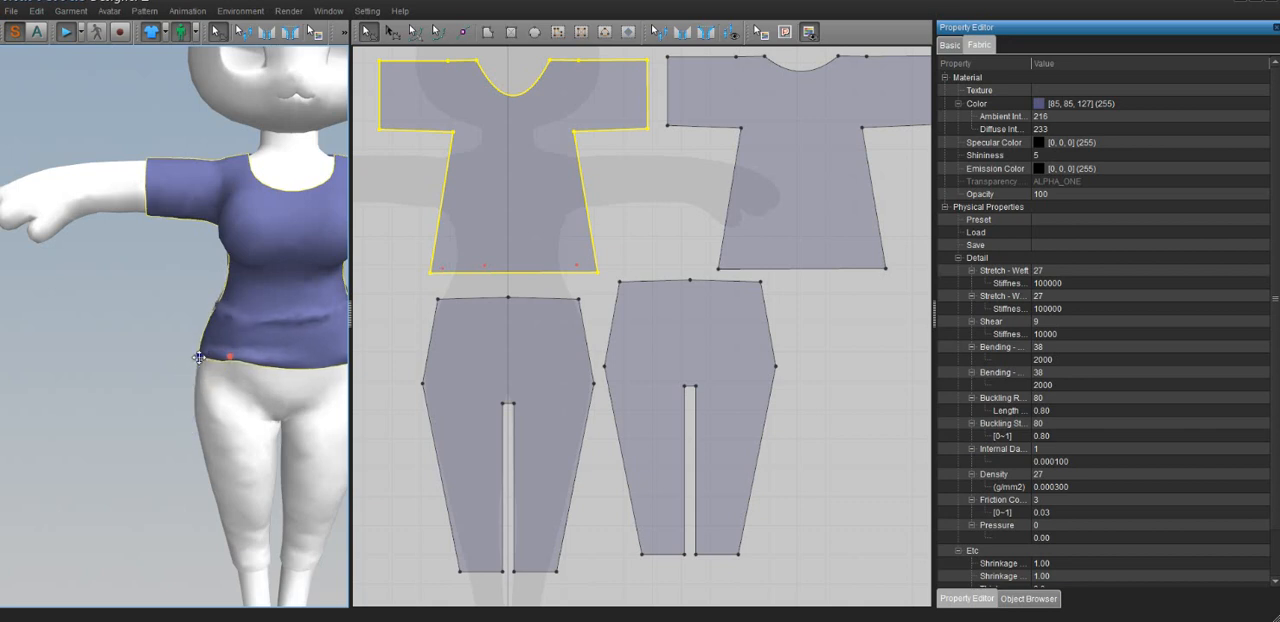
scroll(255, 376, down, 5)
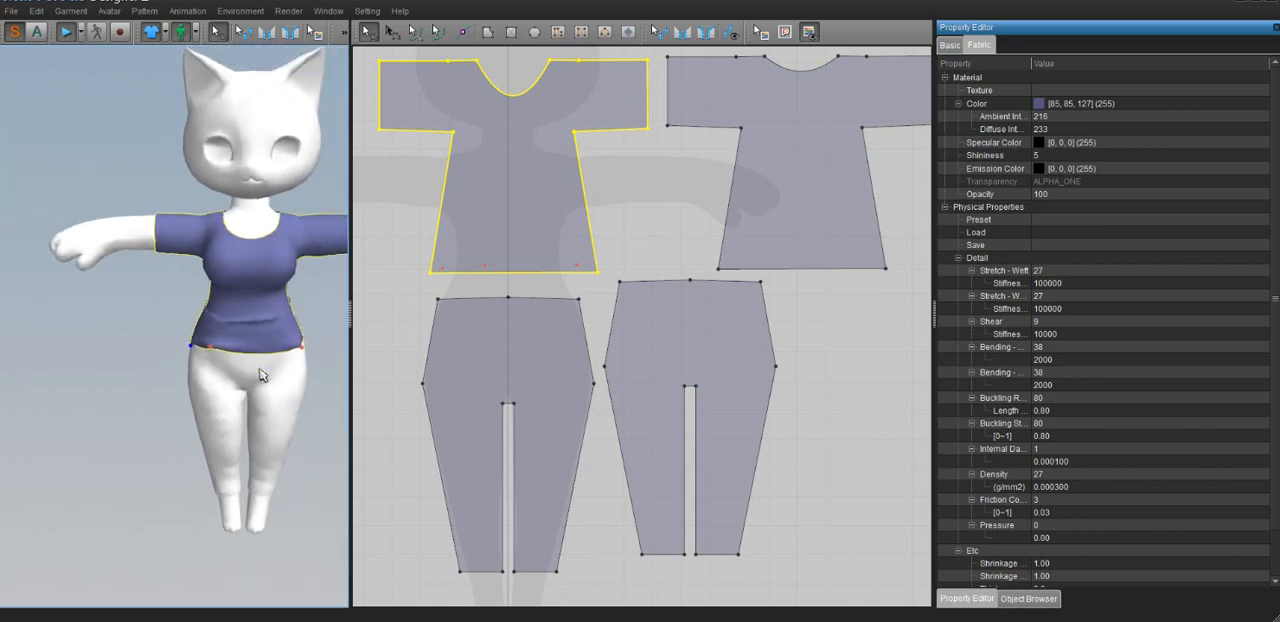
right_drag(251, 380, 100, 380)
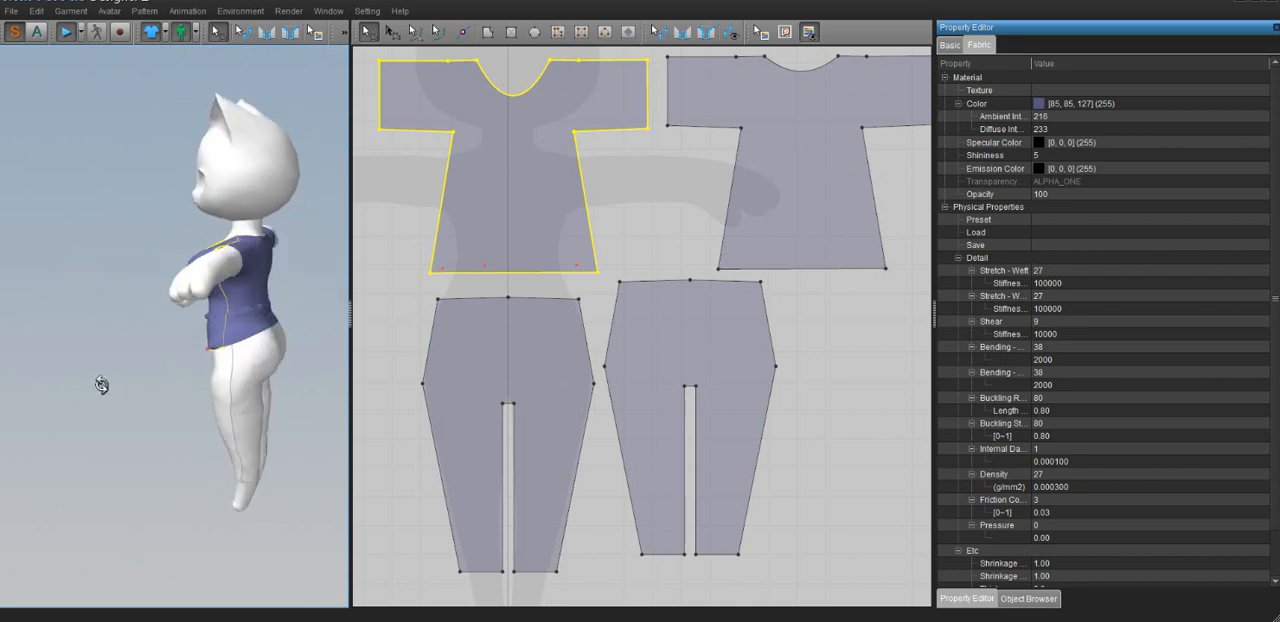
click(207, 360)
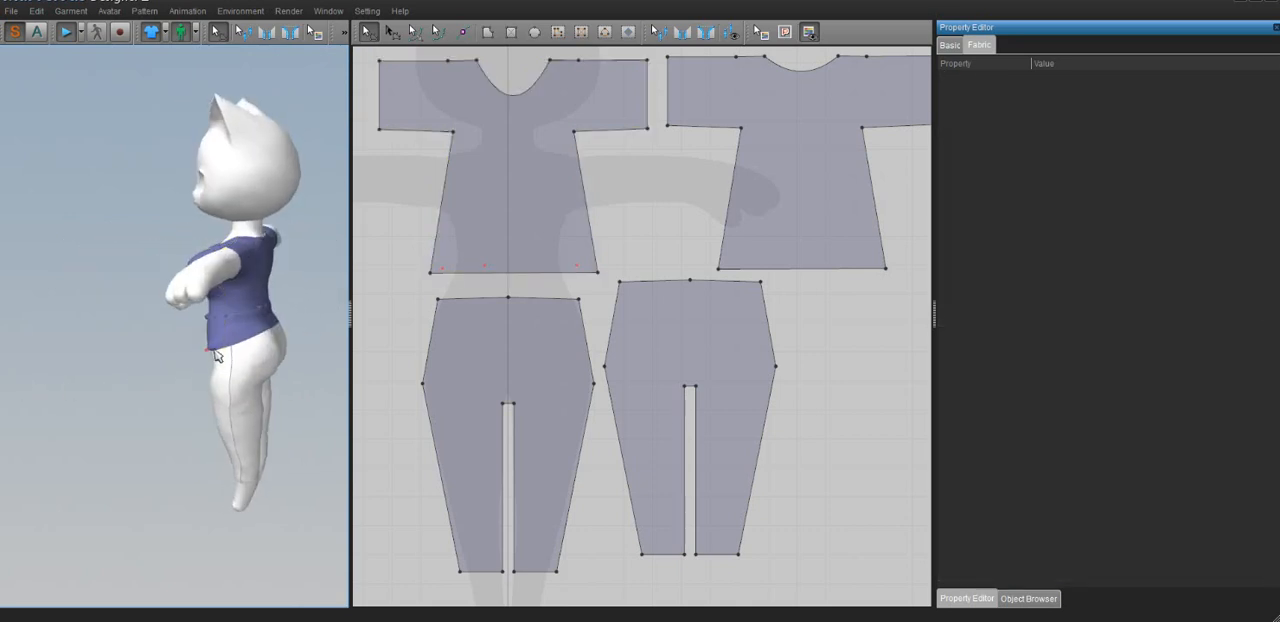
Pull the shirt's back hem down over the avatar's hips, pin it at the center back and one side, and check the front
click(277, 332)
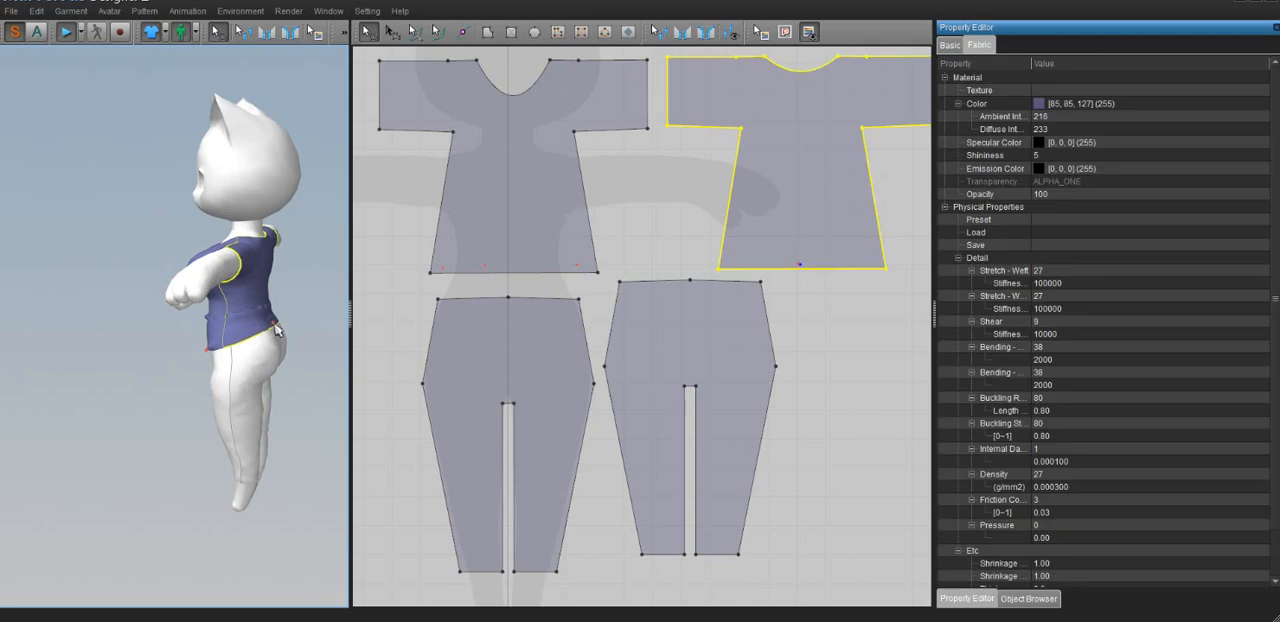
drag(277, 332, 279, 380)
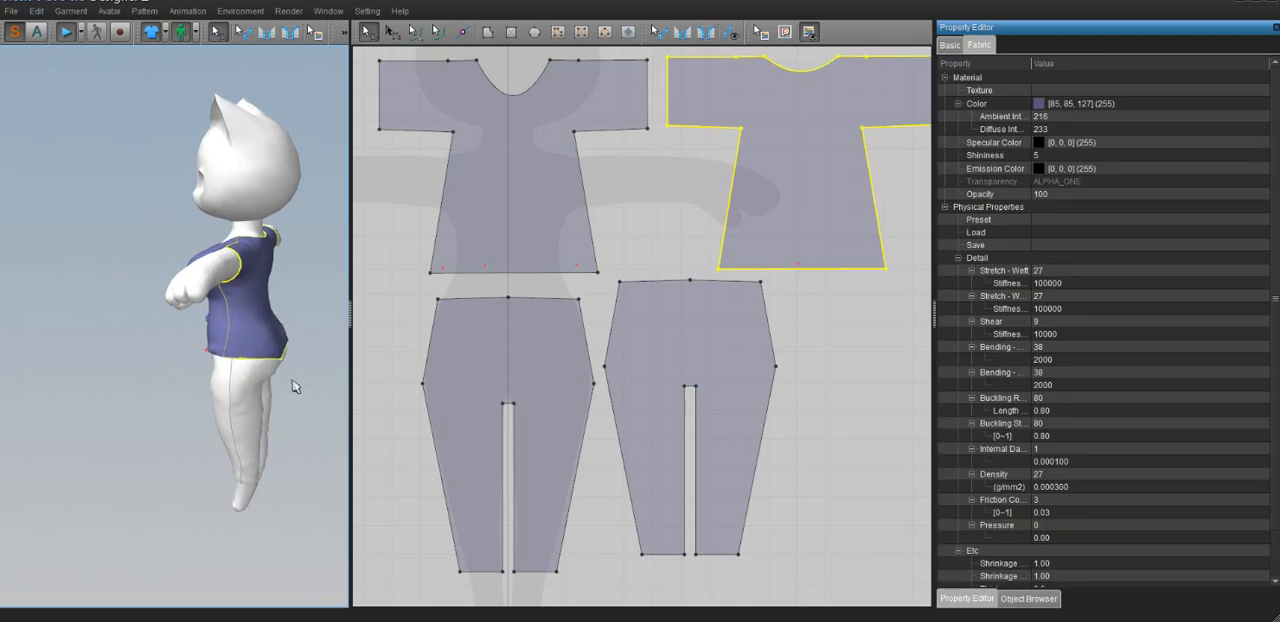
right_drag(294, 387, 224, 390)
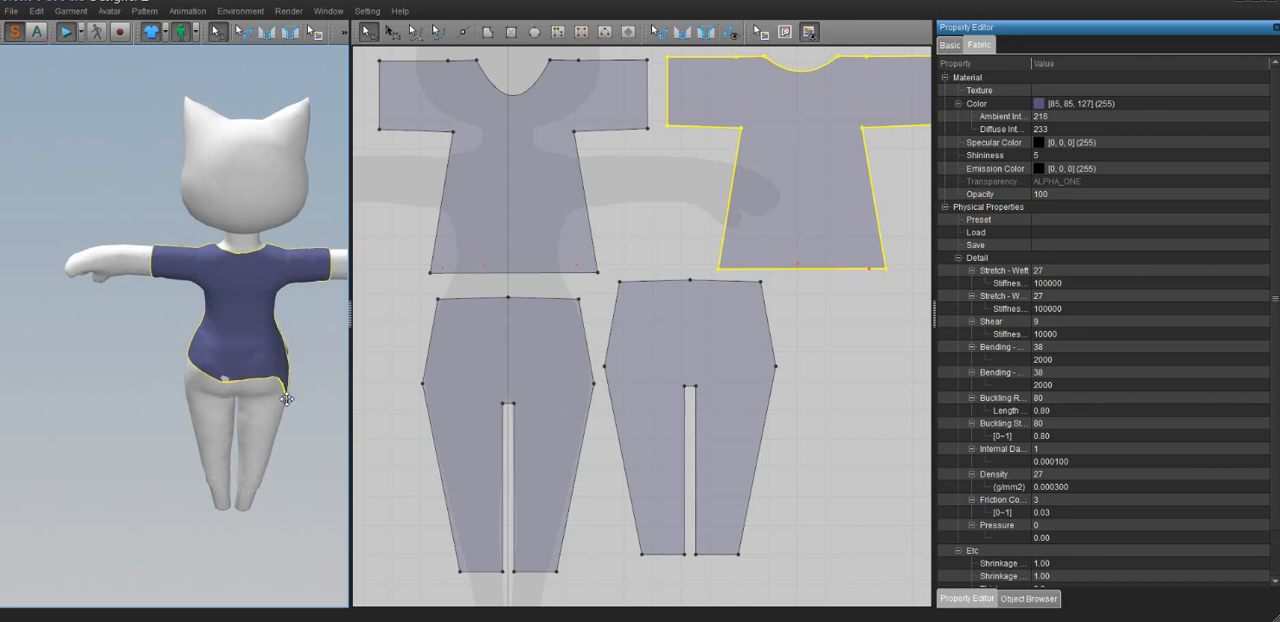
right_drag(297, 375, 8, 350)
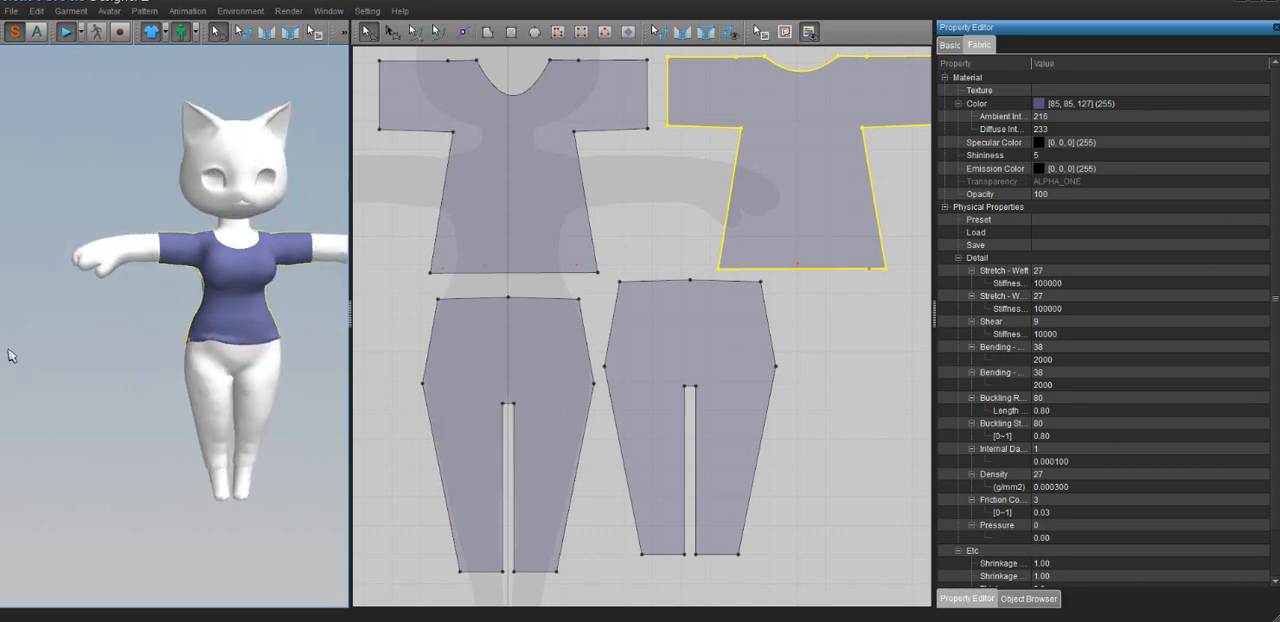
mouse_move(216, 338)
right_down()
mouse_move(218, 366)
mouse_move(218, 350)
right_up()
scroll(218, 350, up, 3)
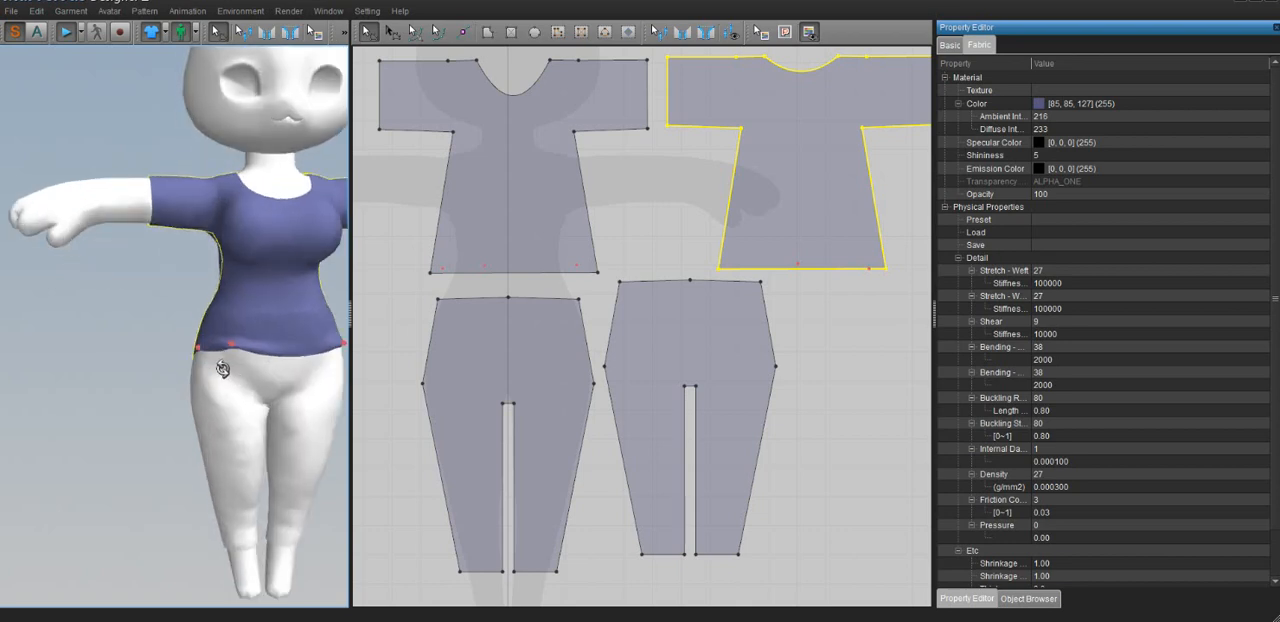
middle_drag(229, 363, 197, 369)
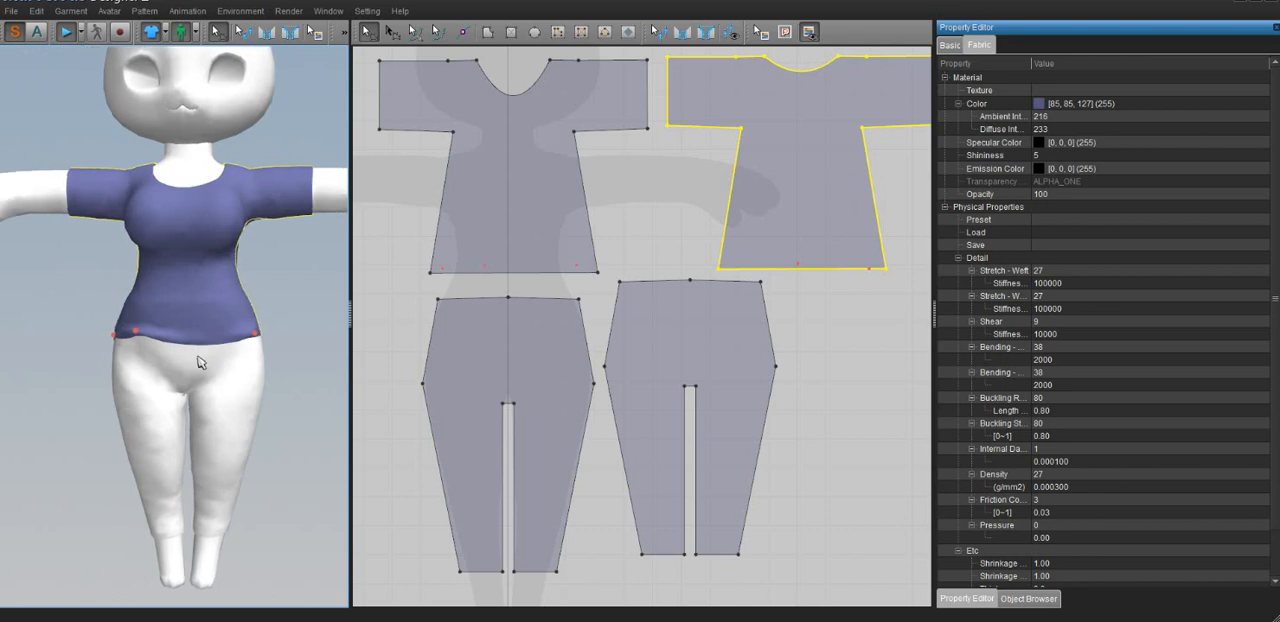
Select the front and back trouser pieces and set their fabric Layer to 2
click(490, 339)
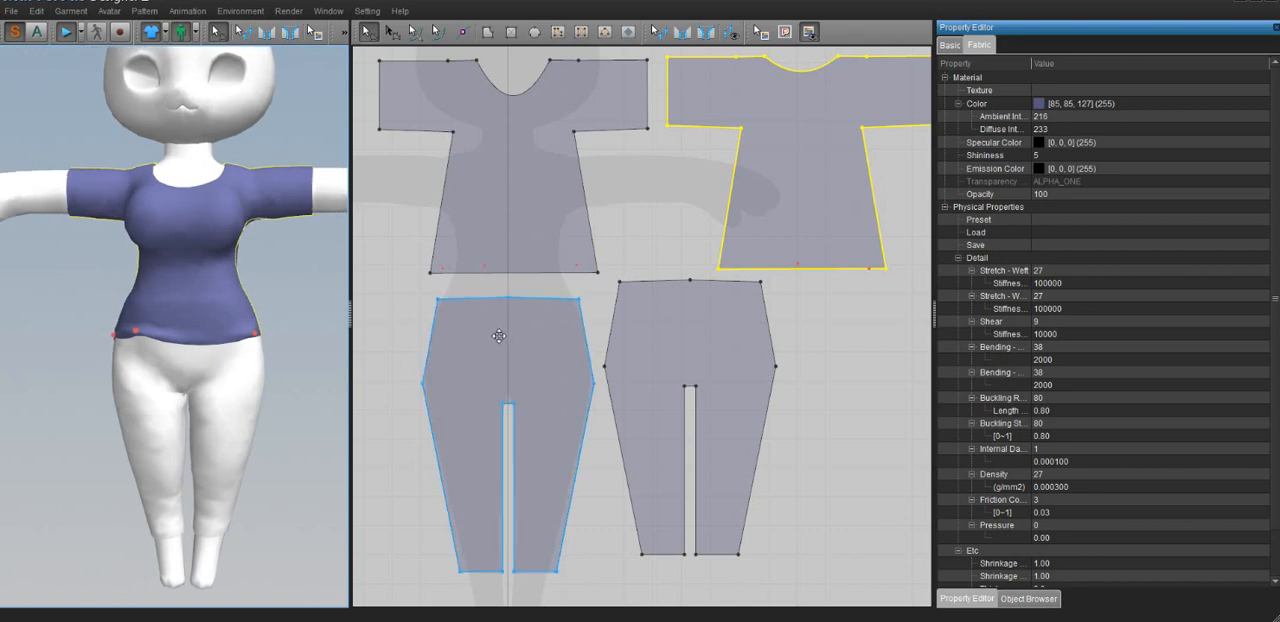
click(677, 334)
click(505, 371)
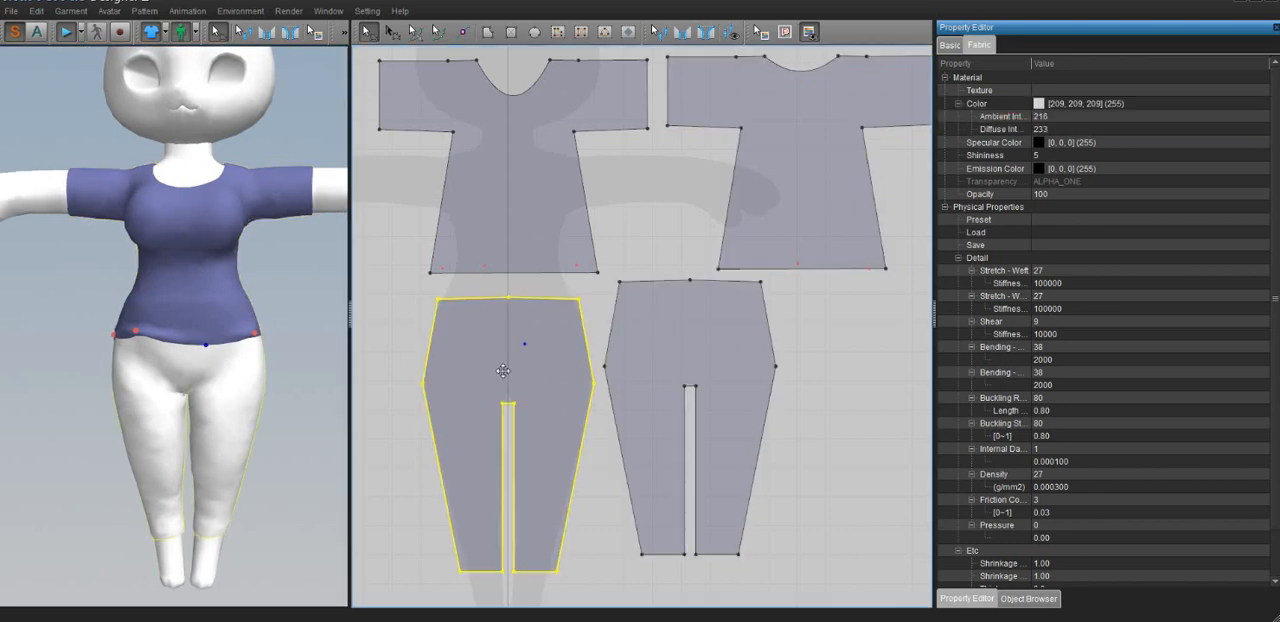
shift+click(677, 336)
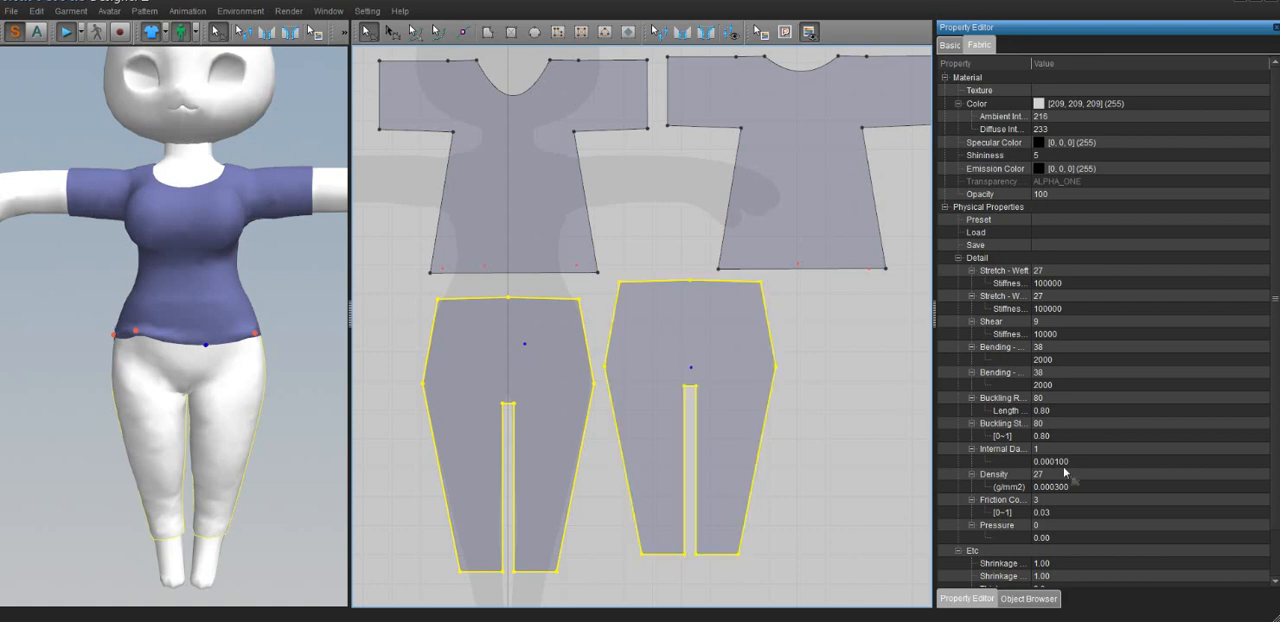
scroll(1161, 523, down, 2)
click(1036, 564)
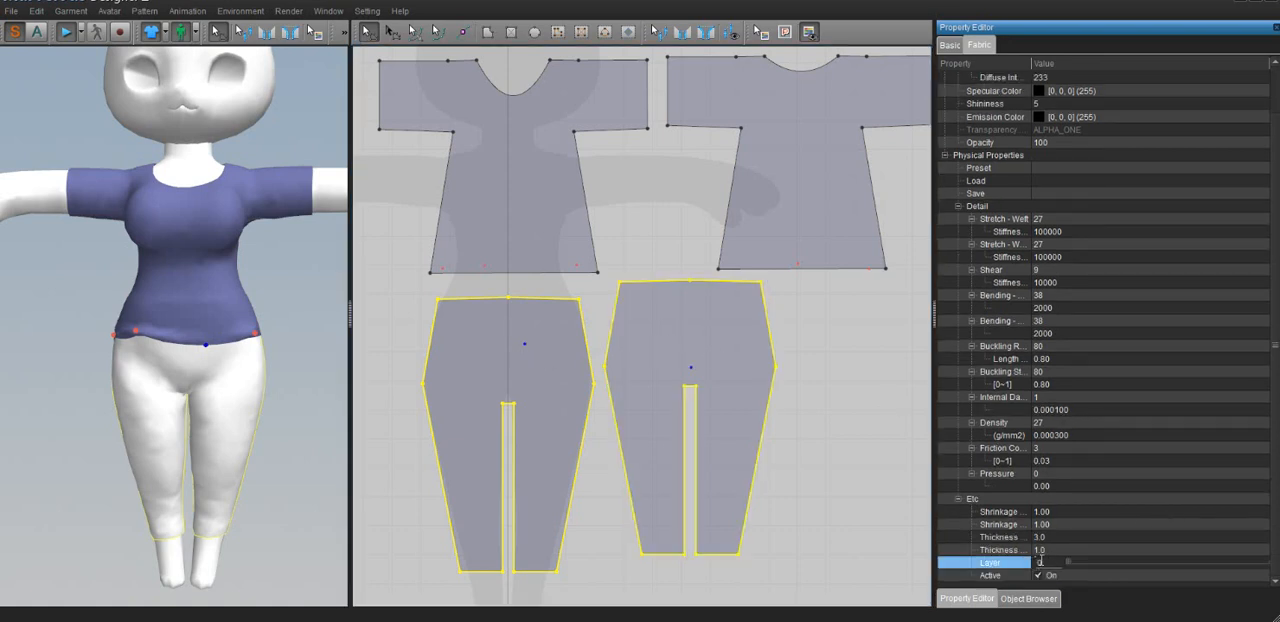
drag(1041, 562, 967, 572)
click(871, 446)
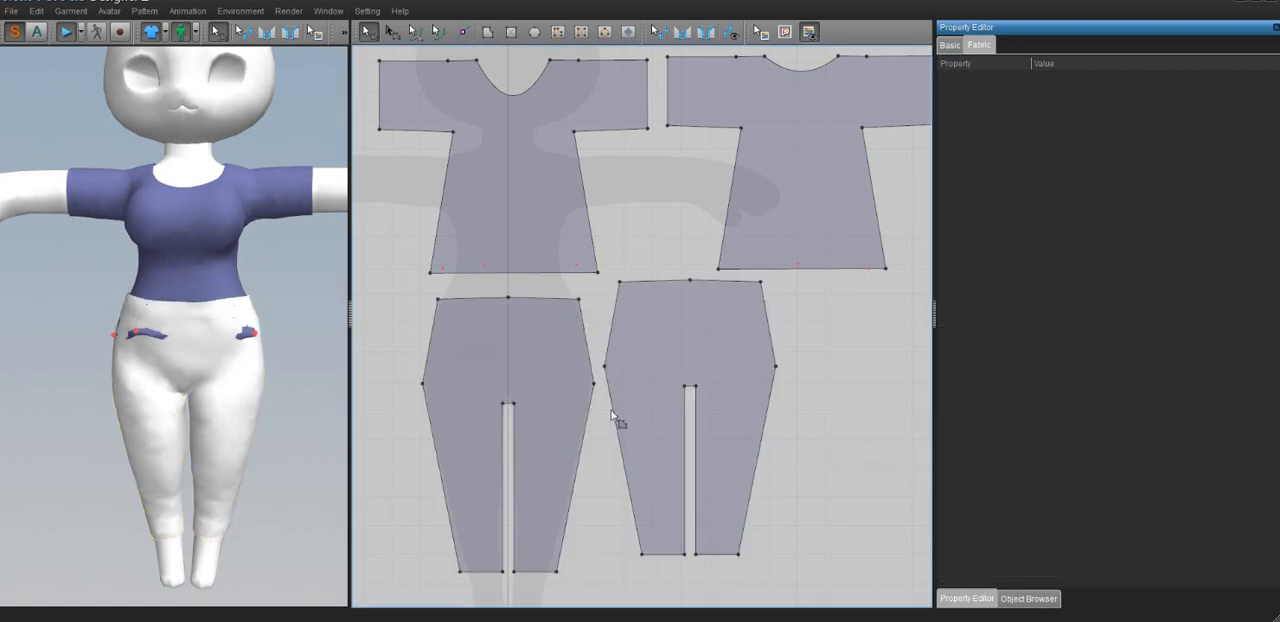
Detach all pins from the avatar, remove every pin from the garment, and check the drape from the front
right_drag(146, 363, 164, 368)
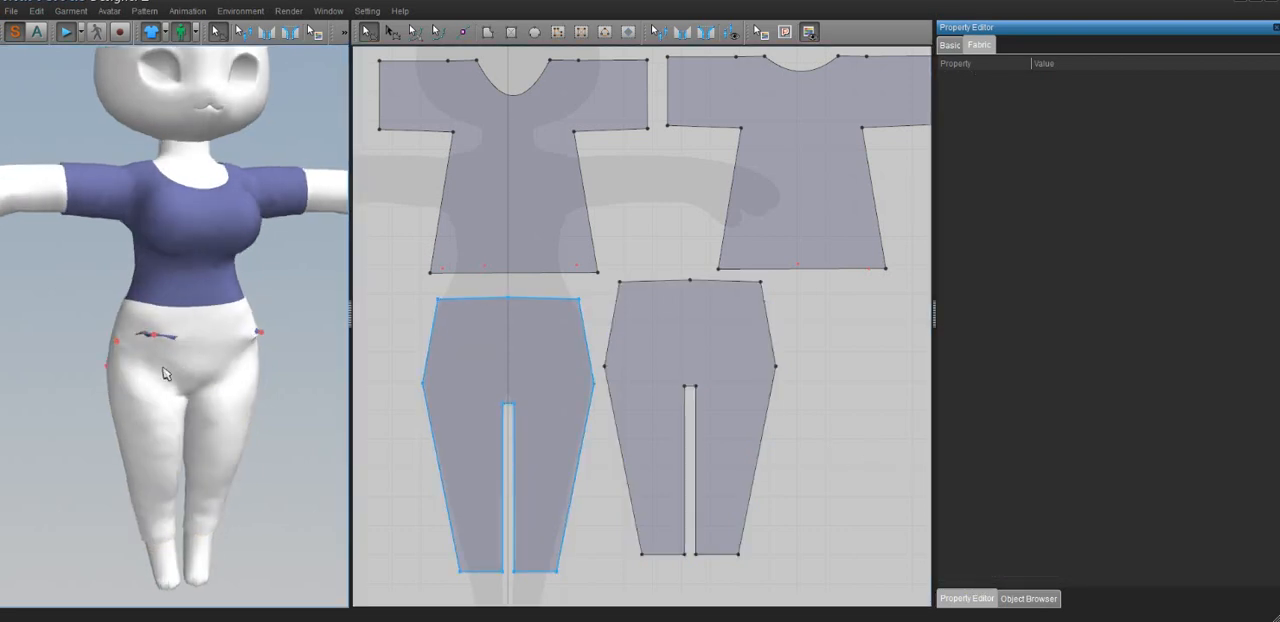
right_click(182, 283)
click(65, 343)
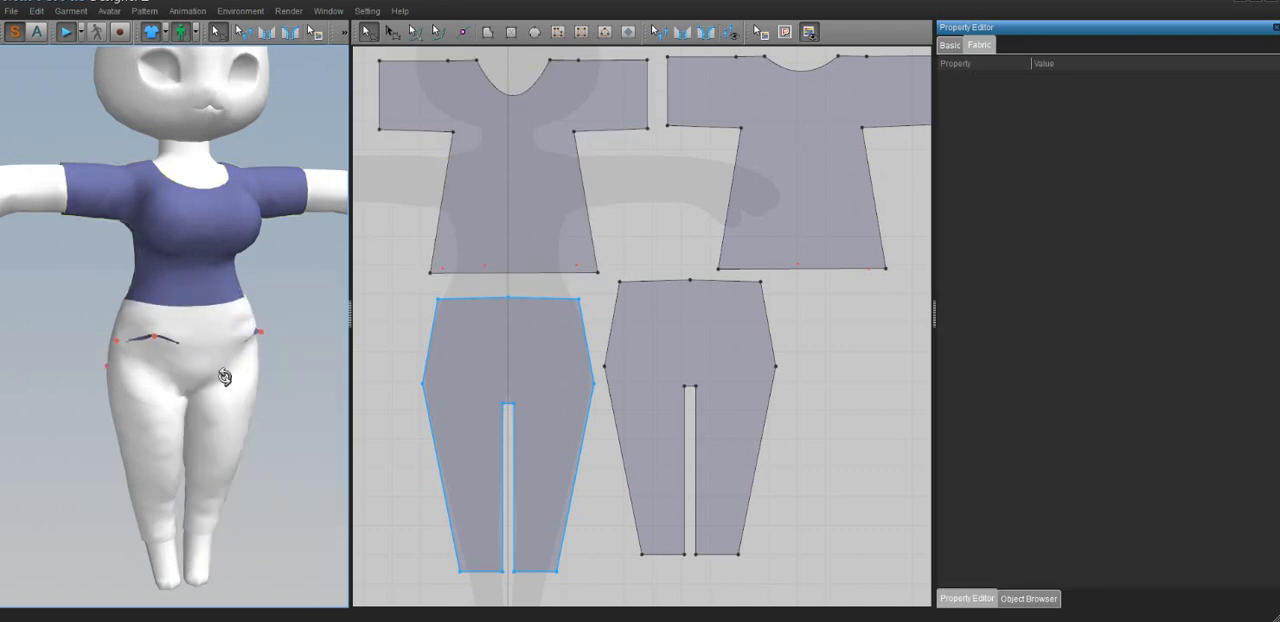
right_click(224, 376)
mouse_move(268, 500)
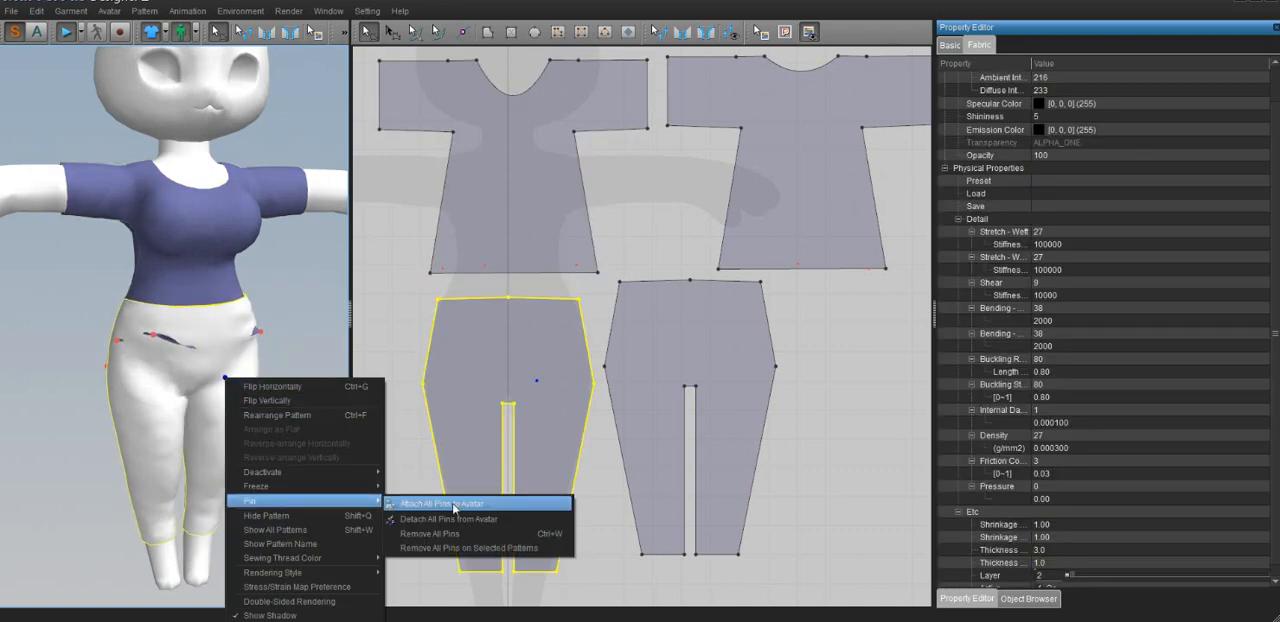
click(451, 520)
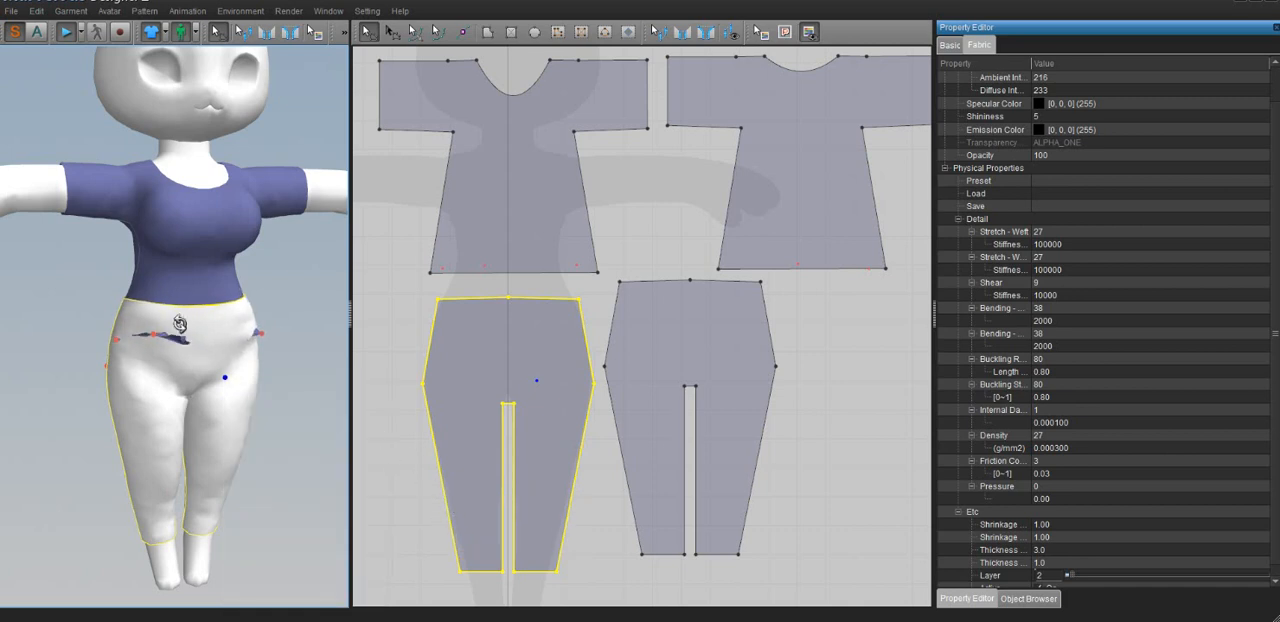
right_click(178, 324)
mouse_move(228, 449)
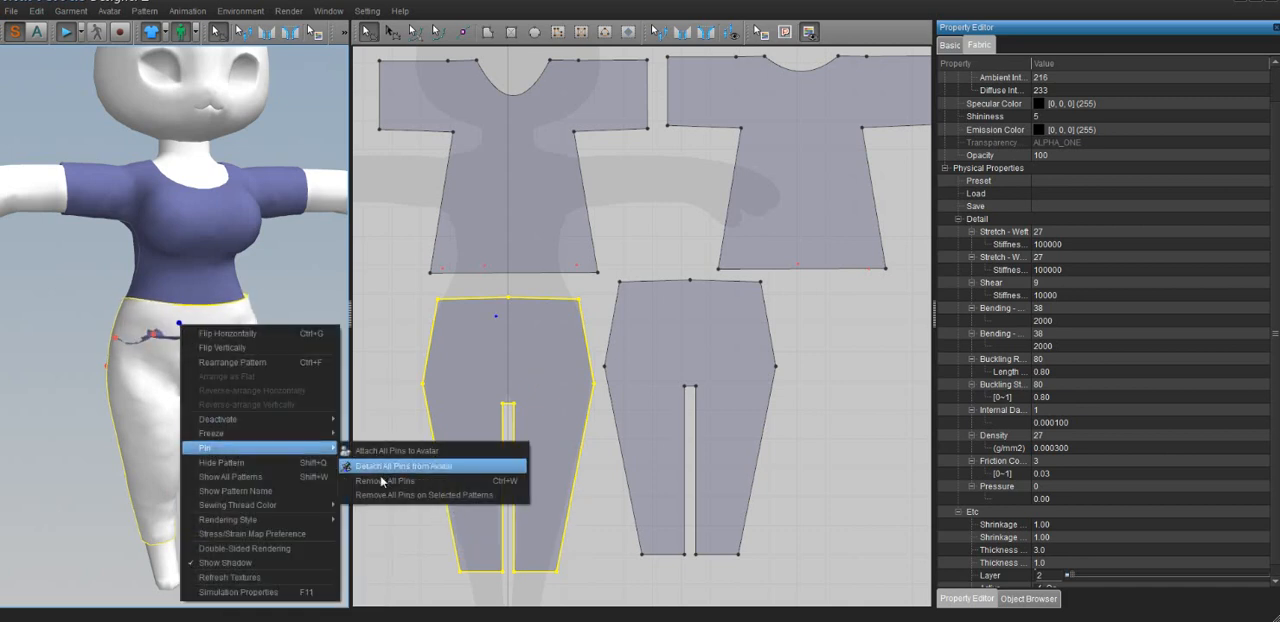
click(388, 482)
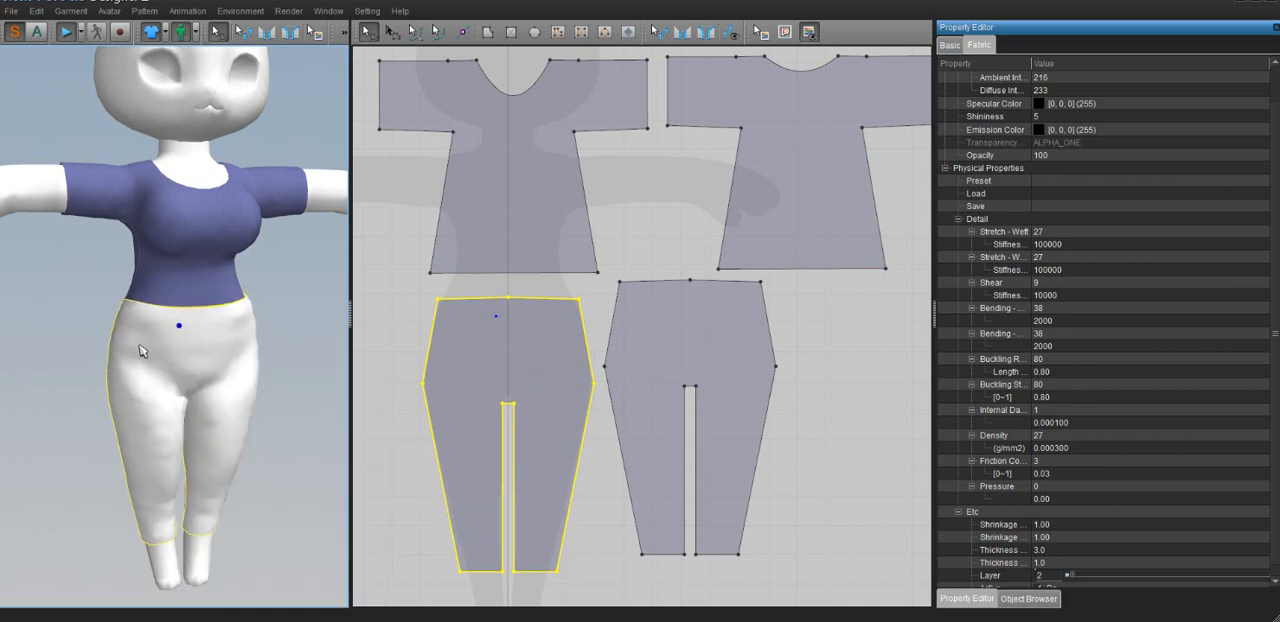
right_drag(262, 350, 218, 345)
click(291, 355)
scroll(245, 343, down, 5)
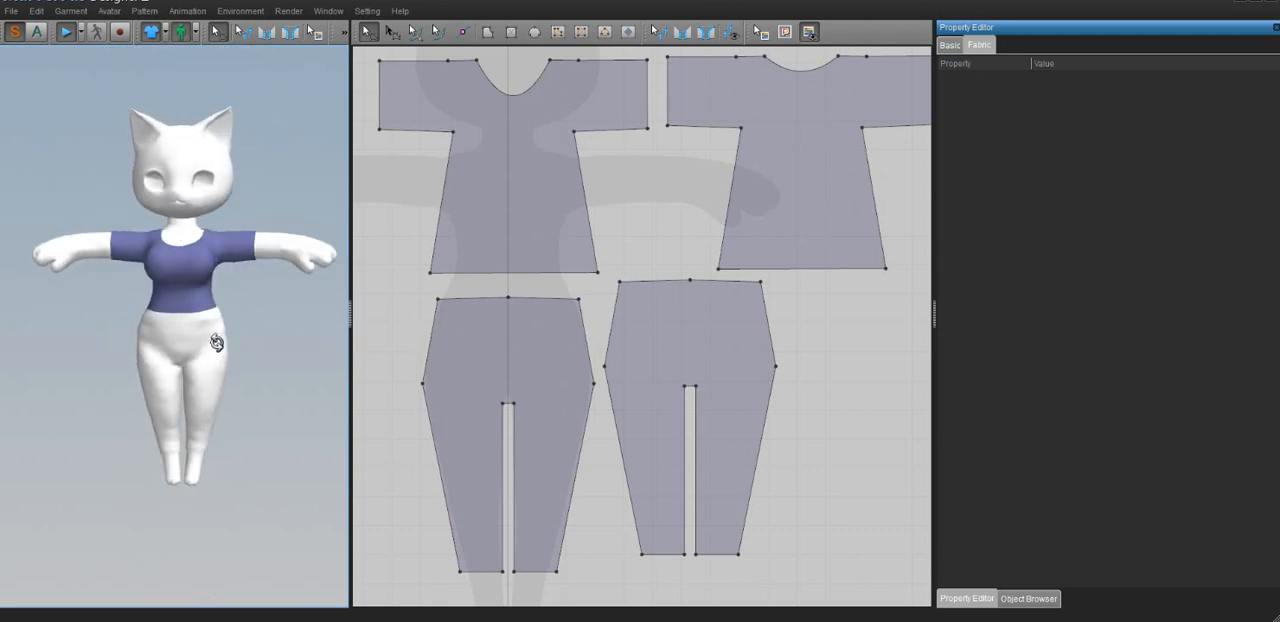
Select the front and back trouser pieces and set their fabric color to black
click(517, 354)
shift+click(668, 340)
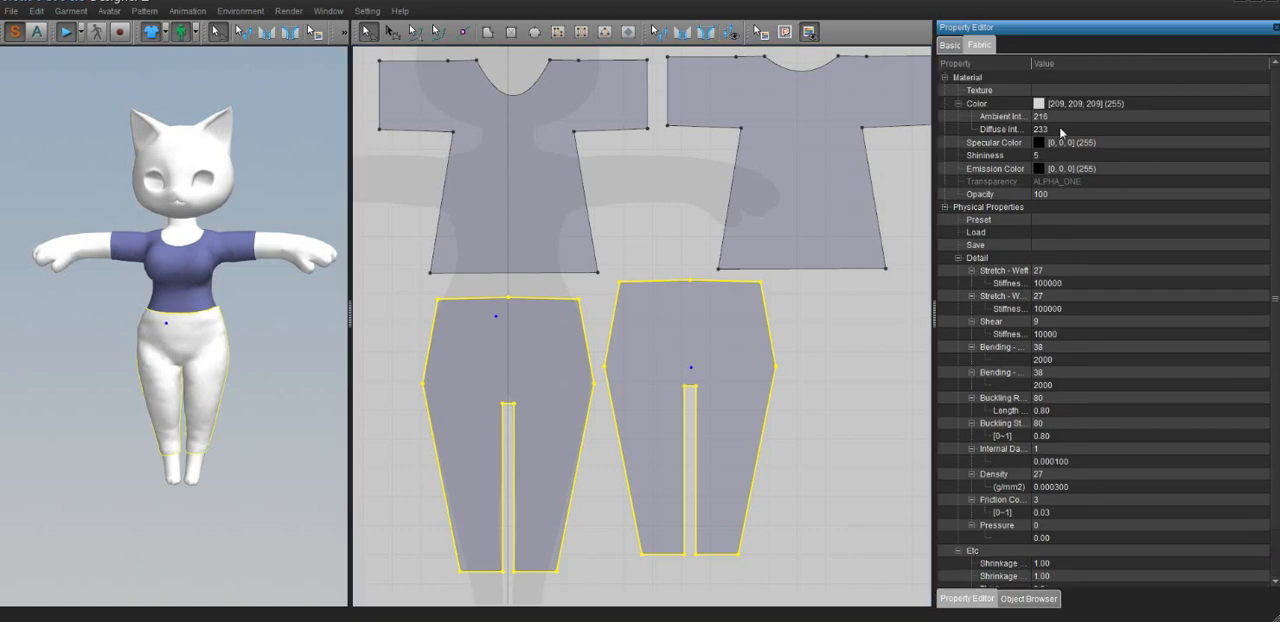
click(1163, 106)
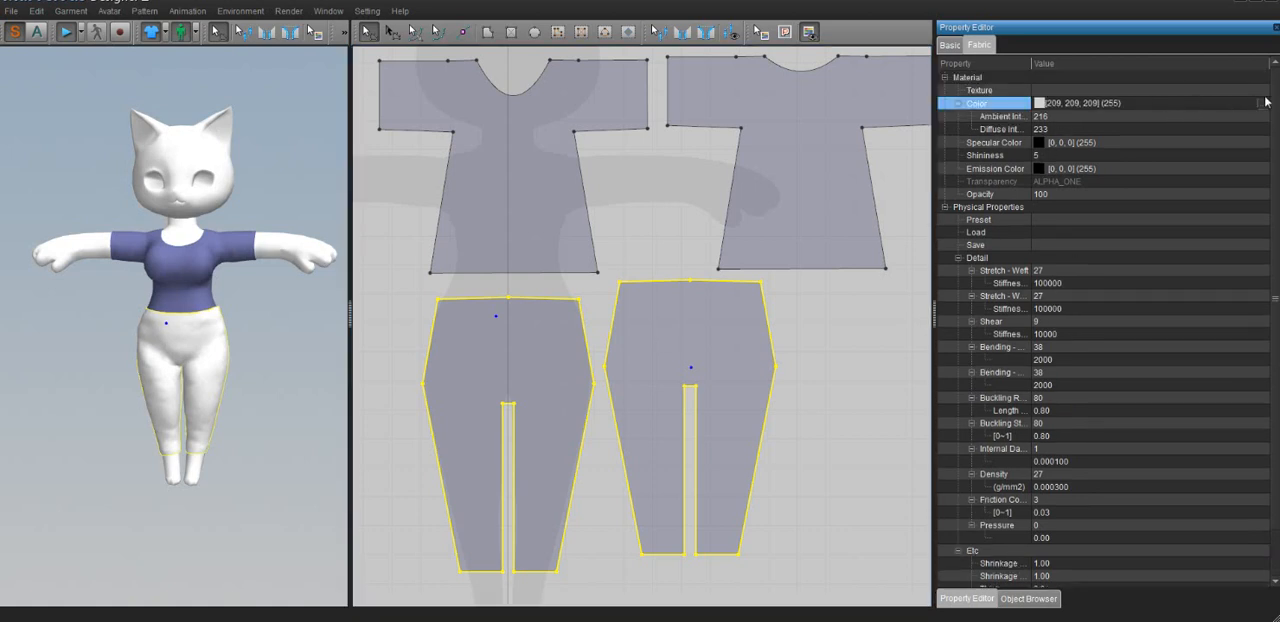
click(1262, 104)
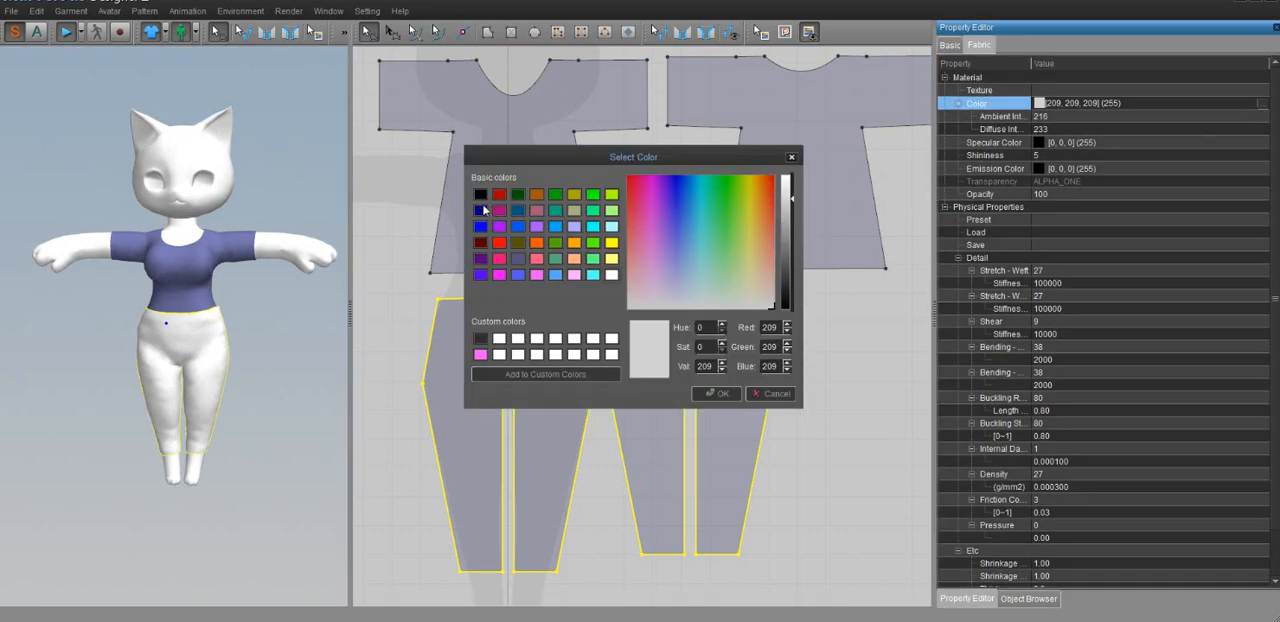
click(481, 210)
click(481, 195)
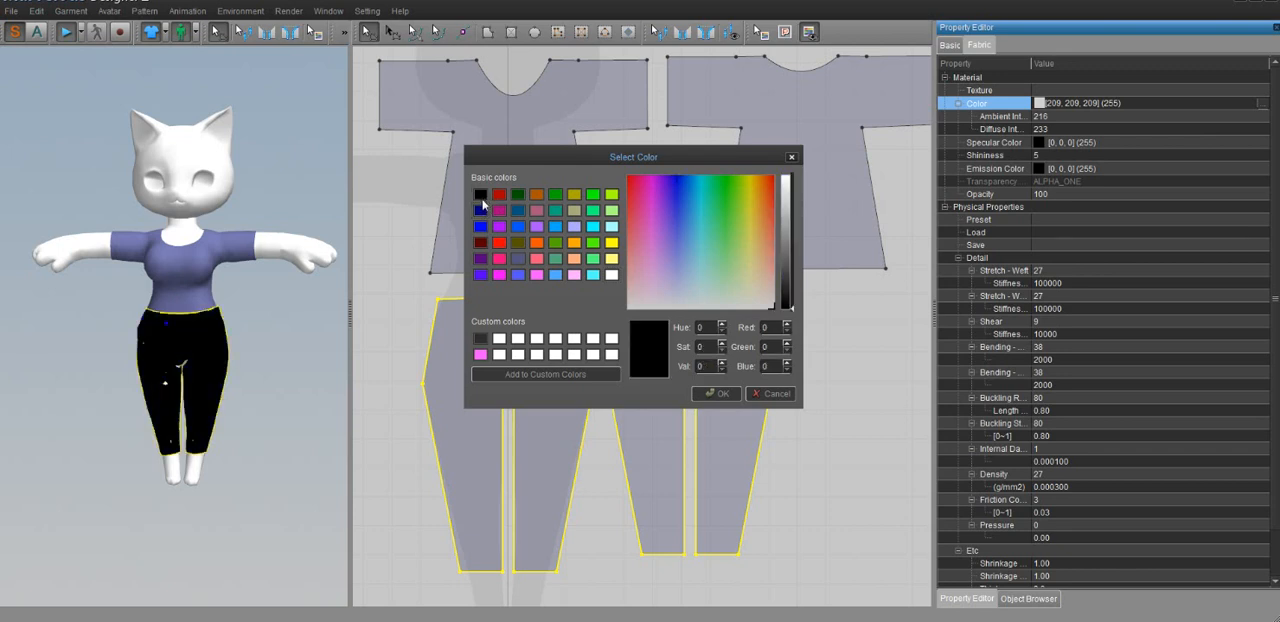
click(717, 395)
click(838, 422)
Move the back trouser piece slightly down and away from the front trouser piece in the pattern layout
scroll(706, 314, down, 3)
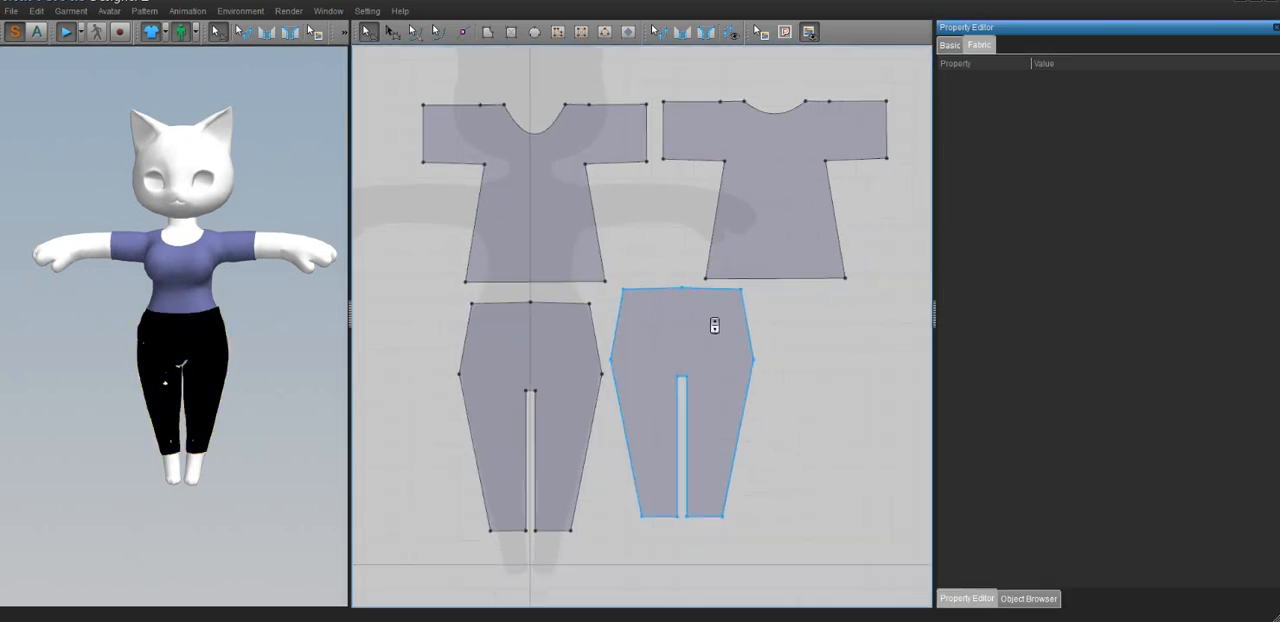
click(691, 327)
drag(691, 327, 697, 340)
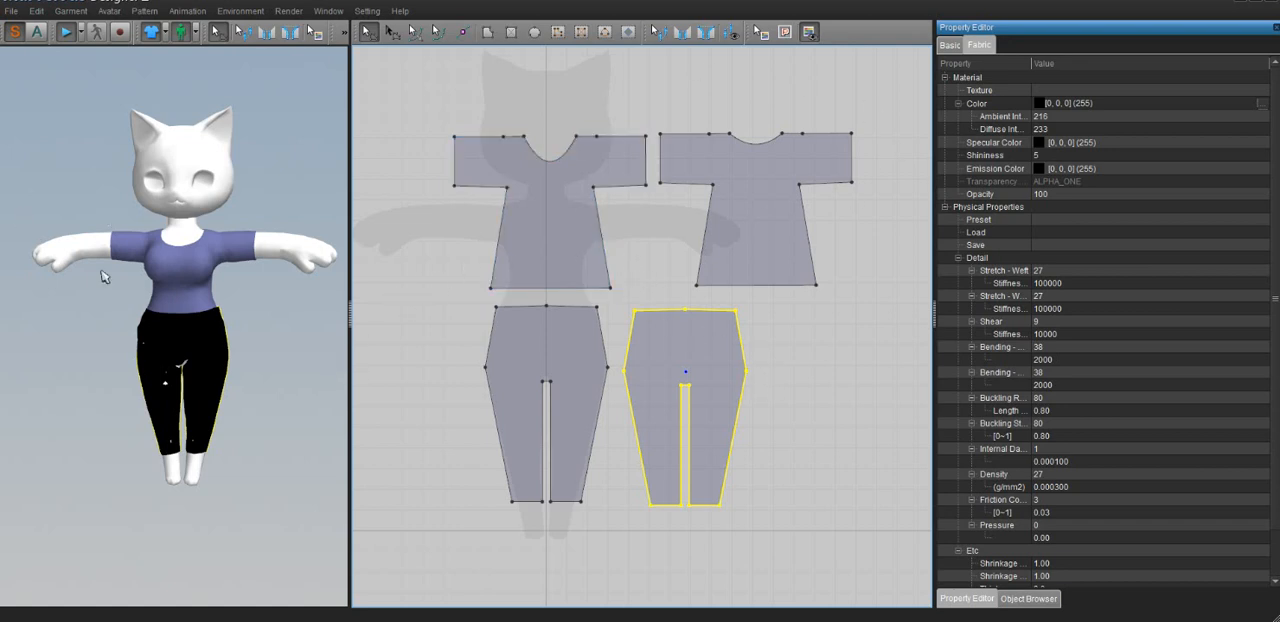
scroll(214, 330, down, 2)
right_drag(230, 336, 199, 331)
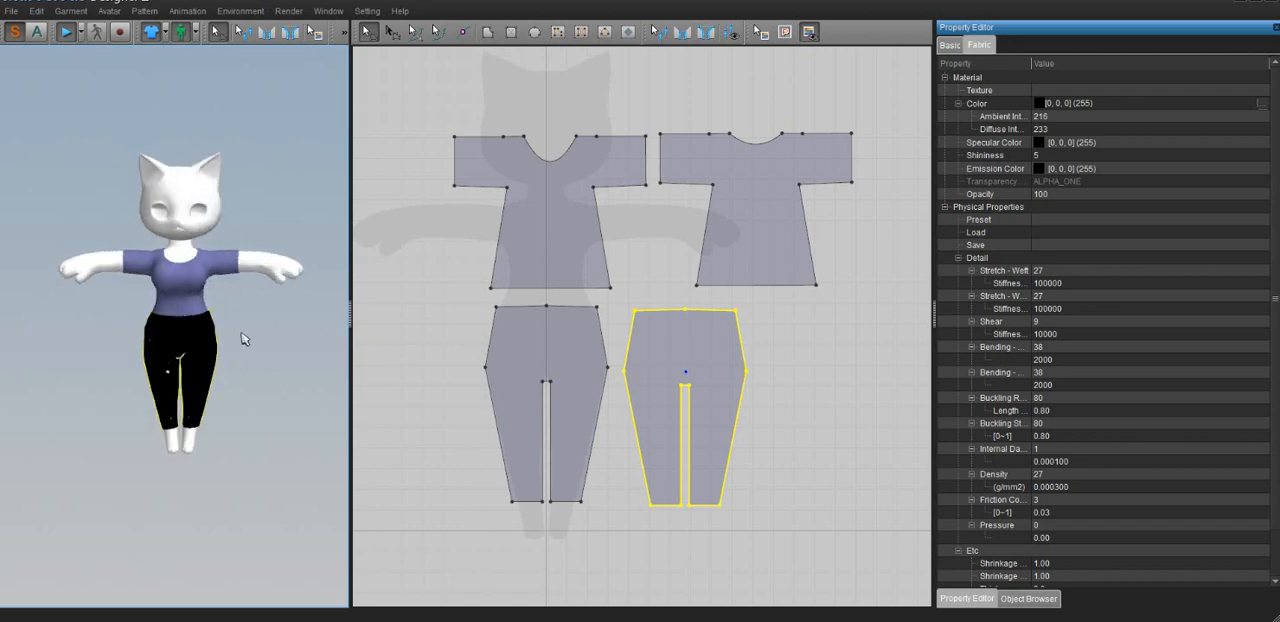
Start an OBJ export of the outfit, named tutgar, into the Bladenproject folder on the Desktop
click(12, 12)
mouse_move(40, 89)
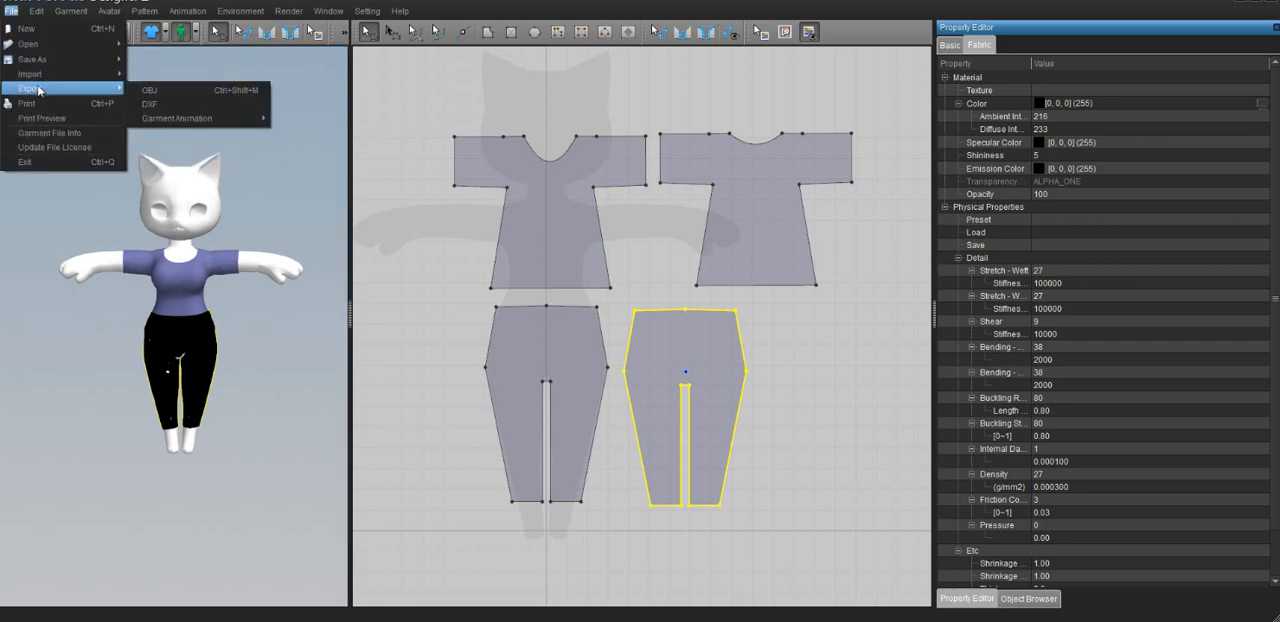
click(148, 90)
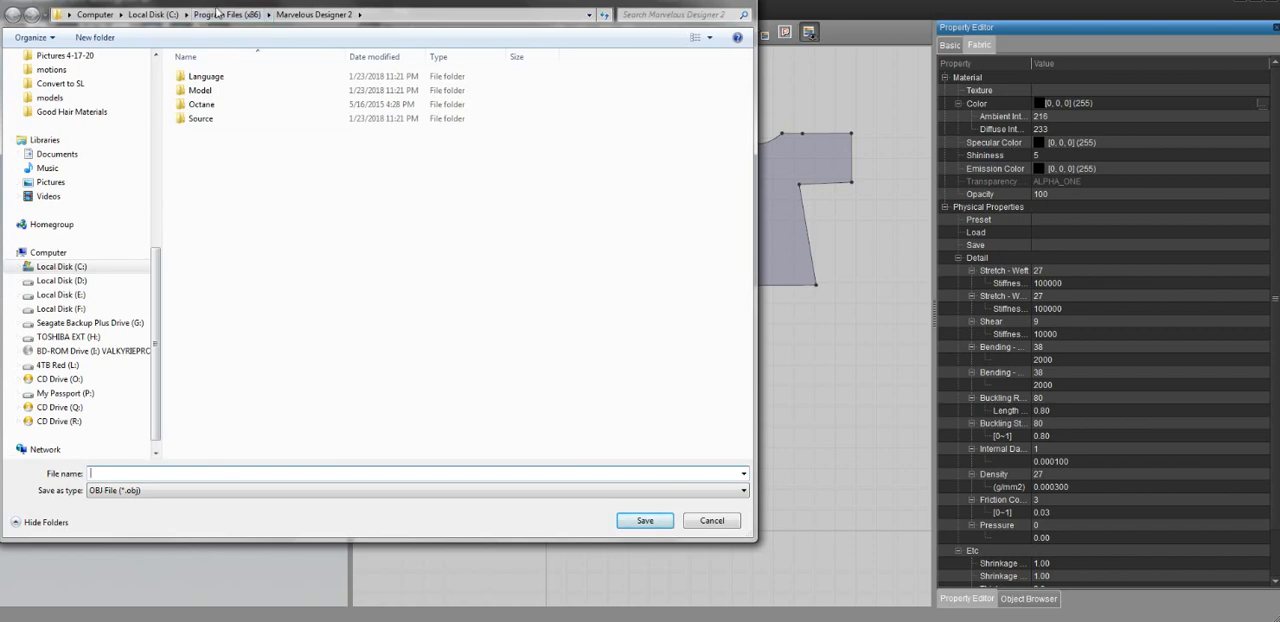
drag(218, 8, 375, 87)
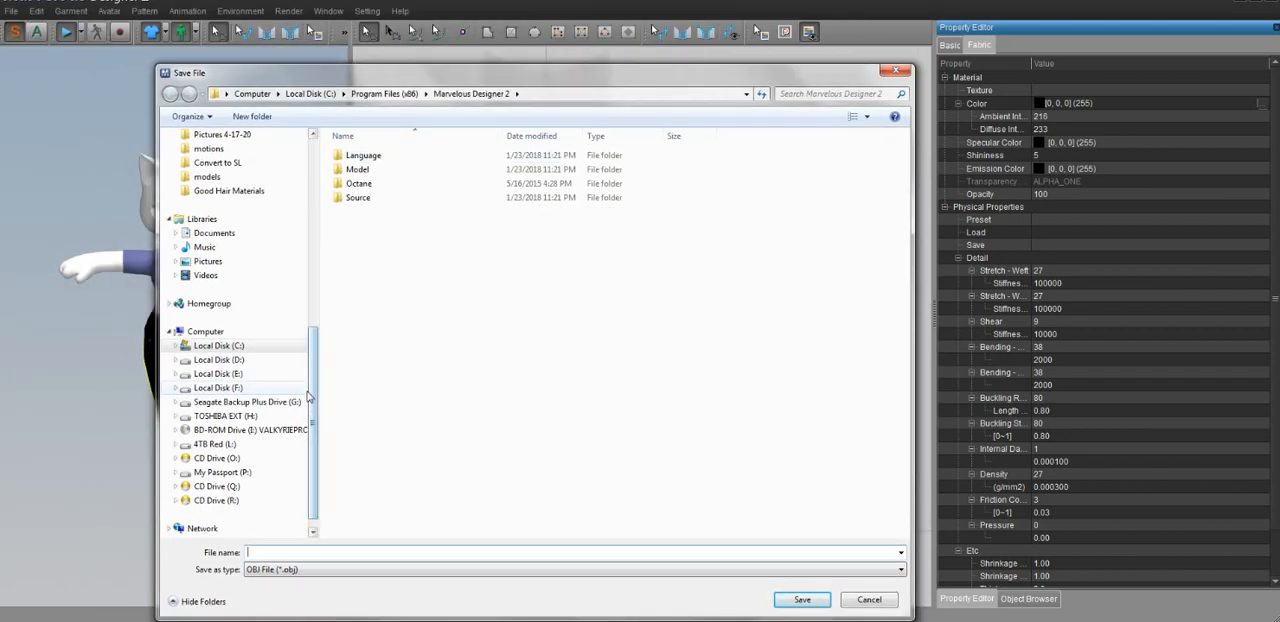
scroll(250, 390, up, 5)
scroll(280, 200, up, 3)
click(208, 154)
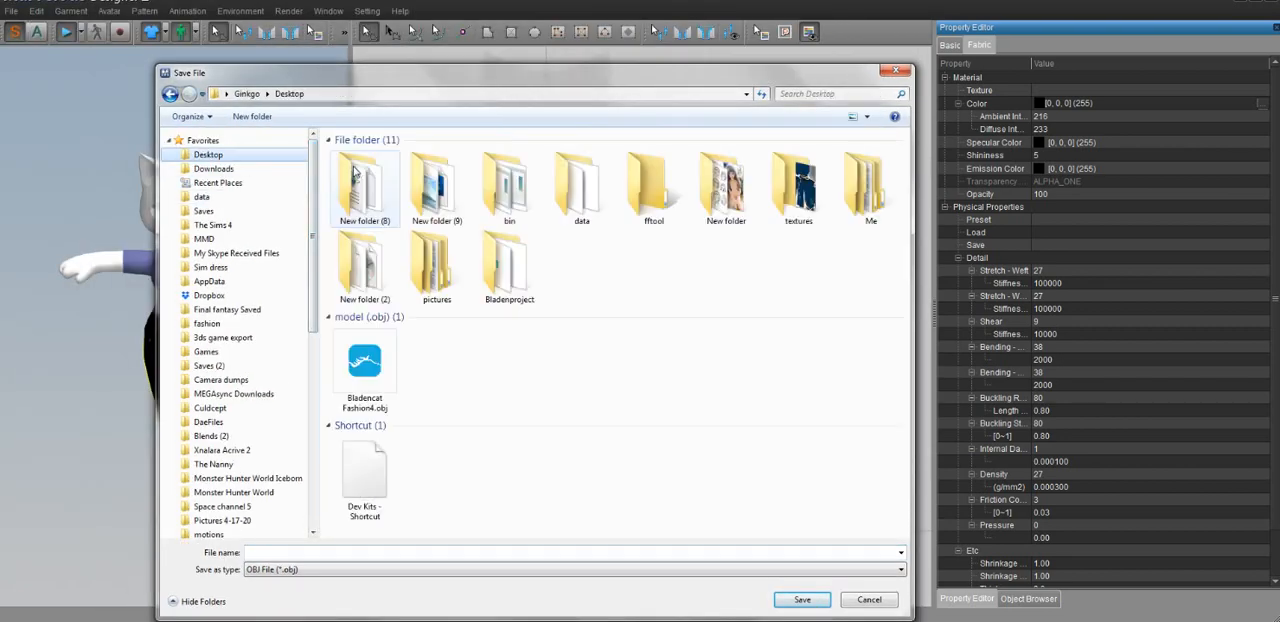
double_click(509, 268)
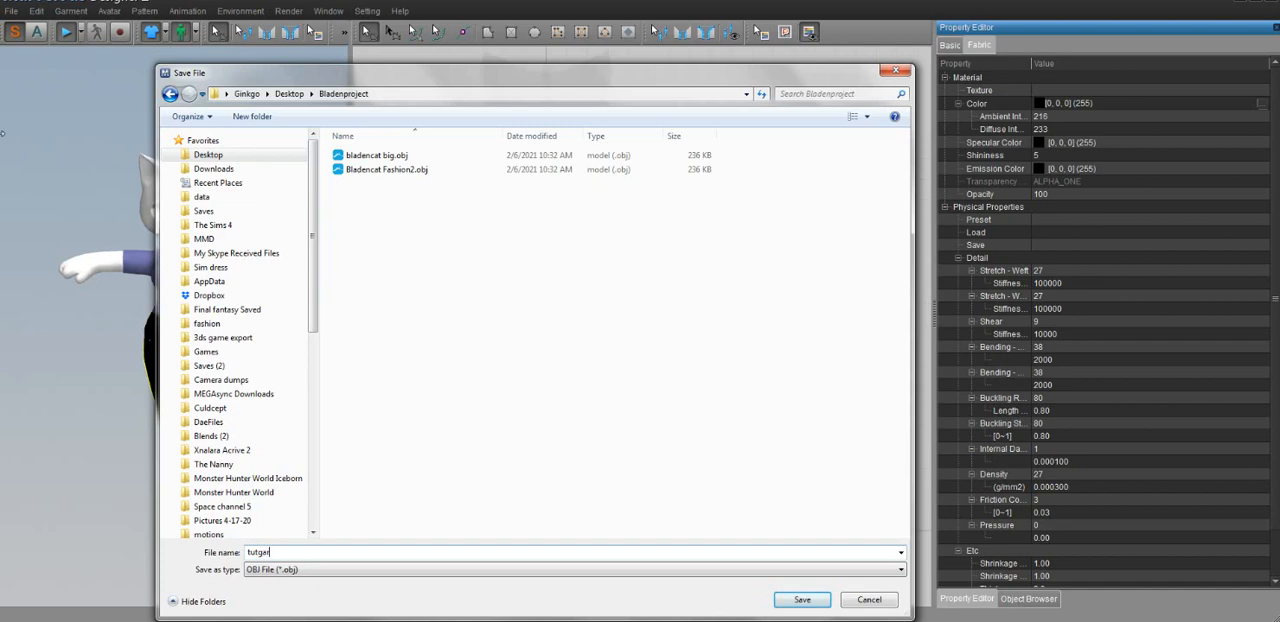
key(Return)
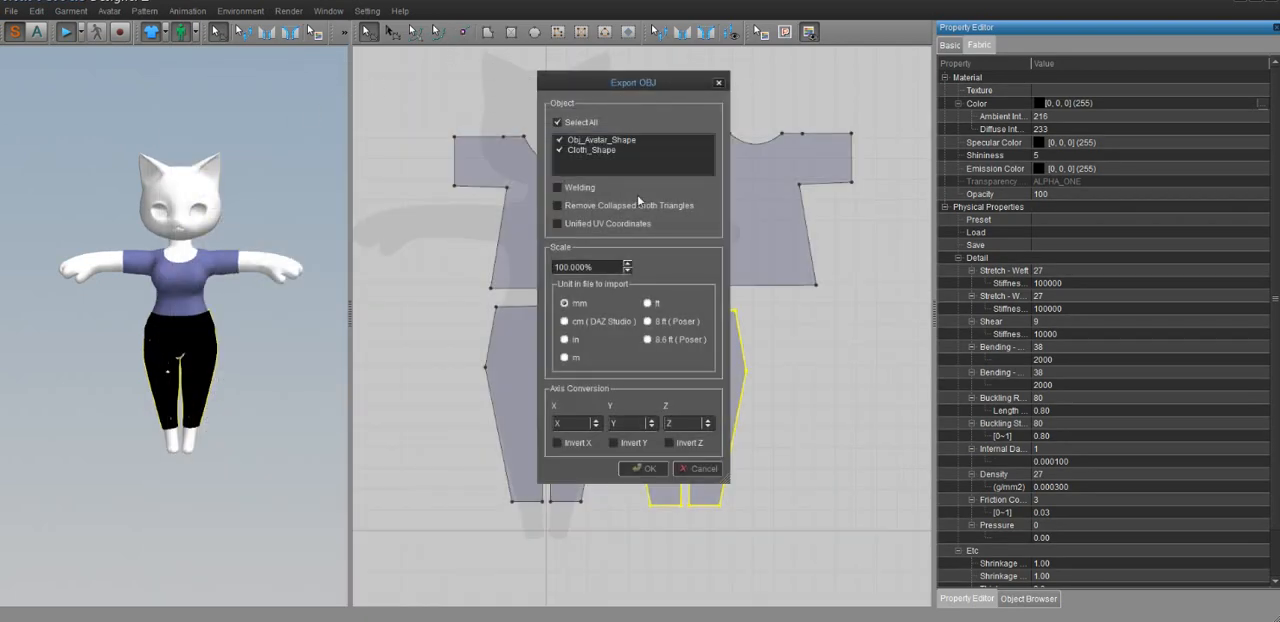
Export without Obj_Avatar_Shape, with Unified UV Coordinates and Remove Collapsed Cloth Triangles enabled and the unit set to m
click(563, 143)
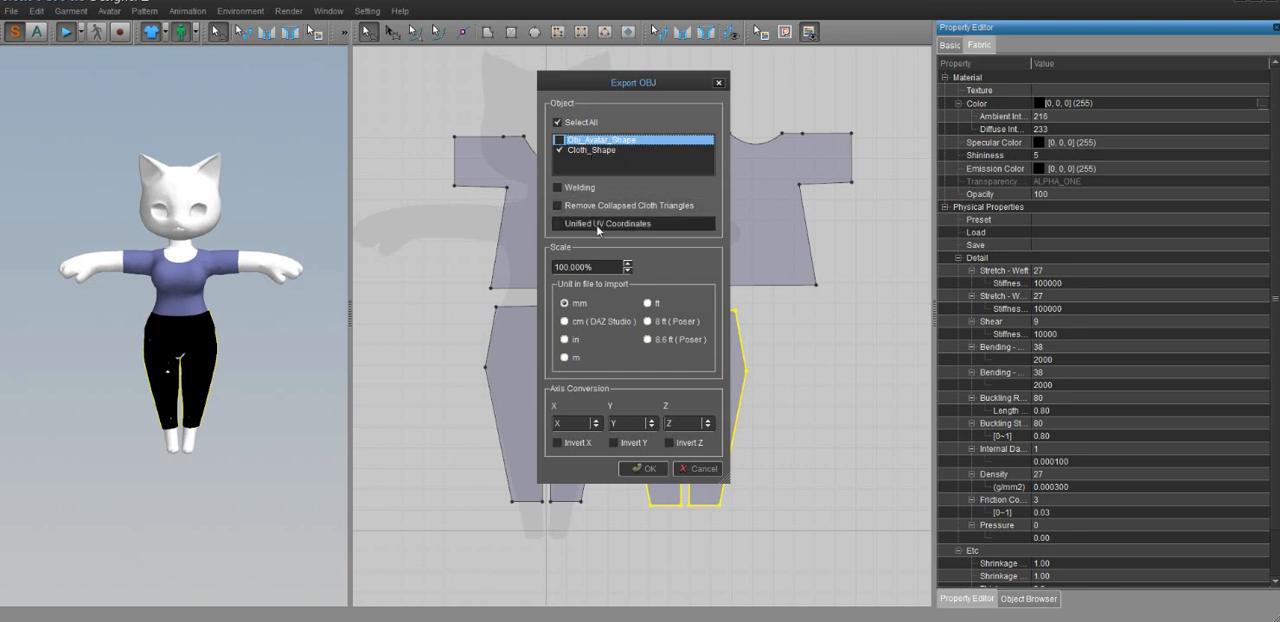
click(557, 225)
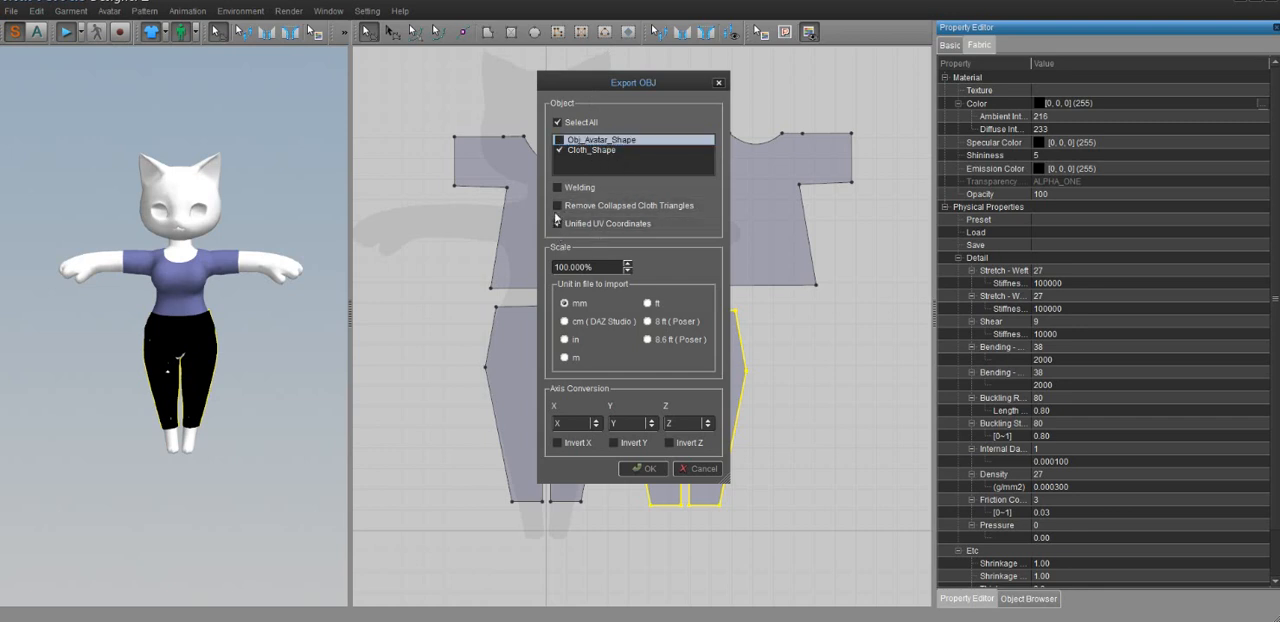
click(557, 206)
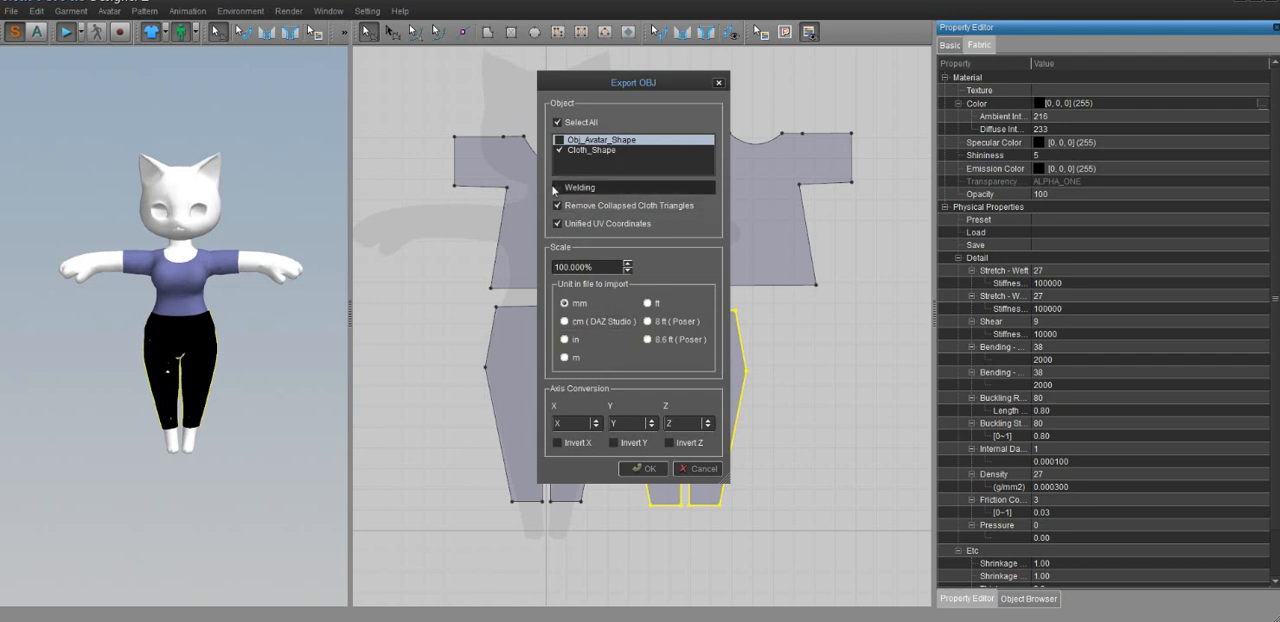
click(564, 357)
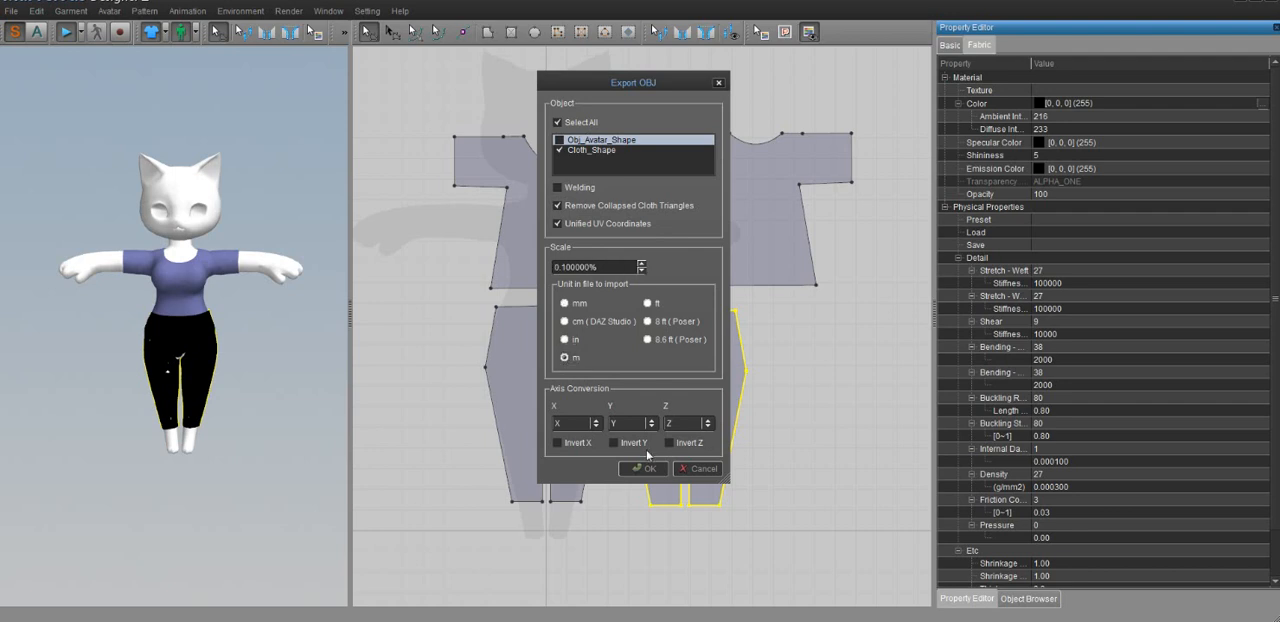
click(638, 469)
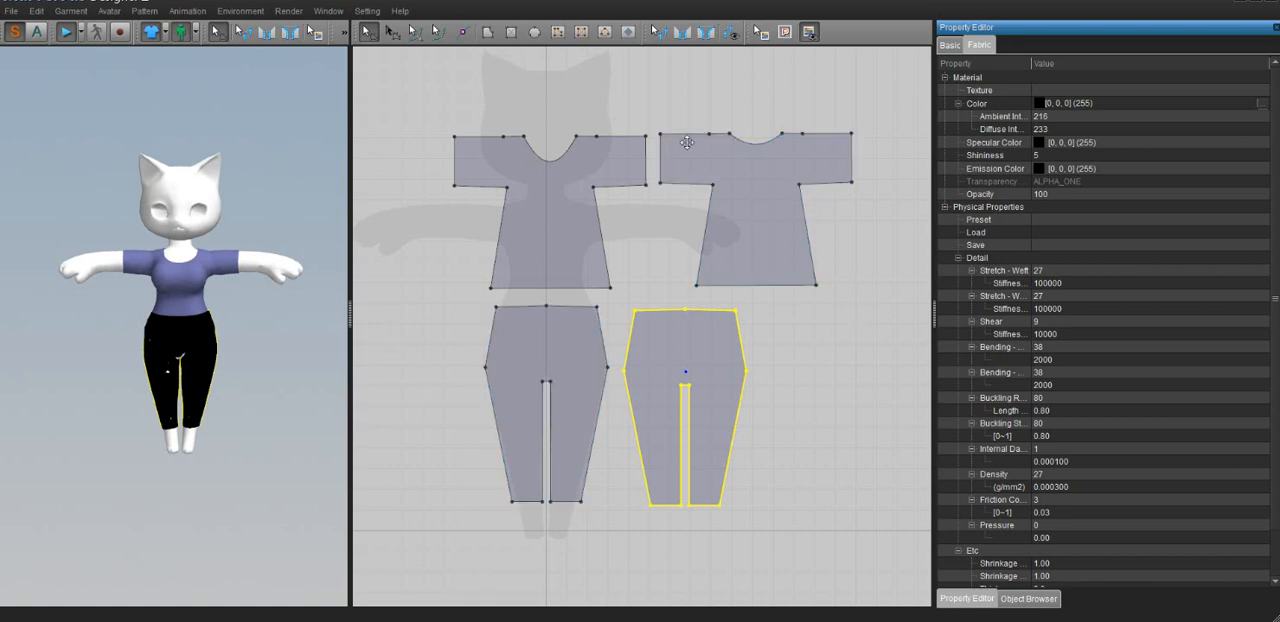
Save the work as a project file named tut in the Bladenproject folder
click(8, 13)
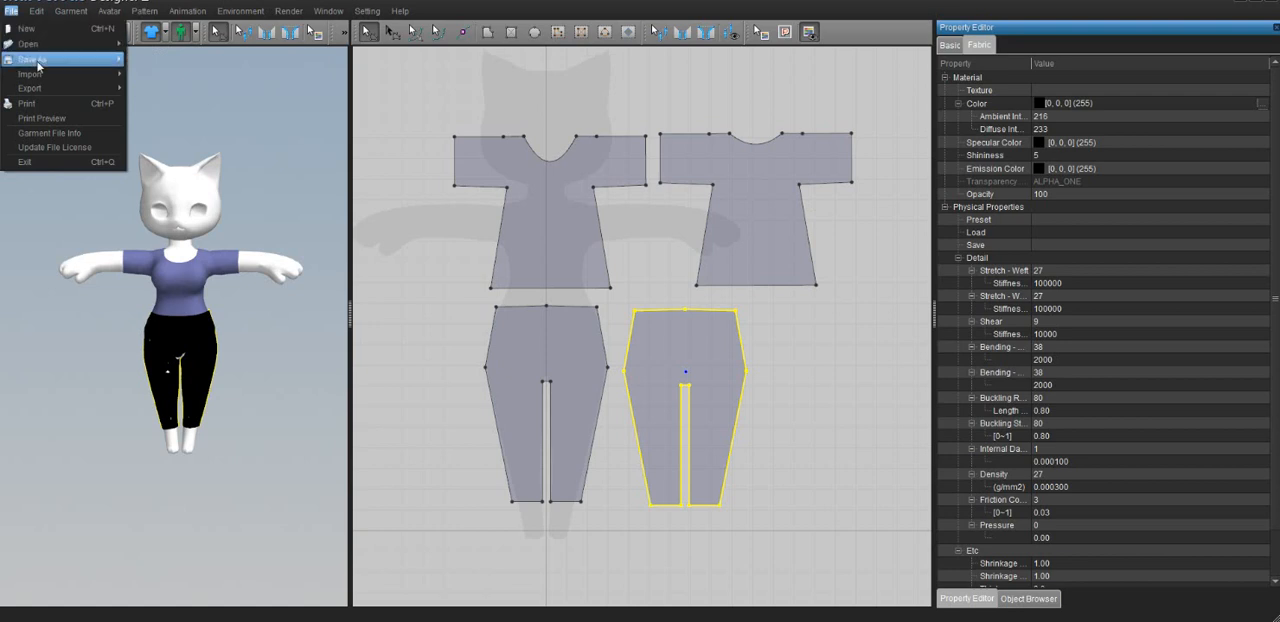
mouse_move(88, 58)
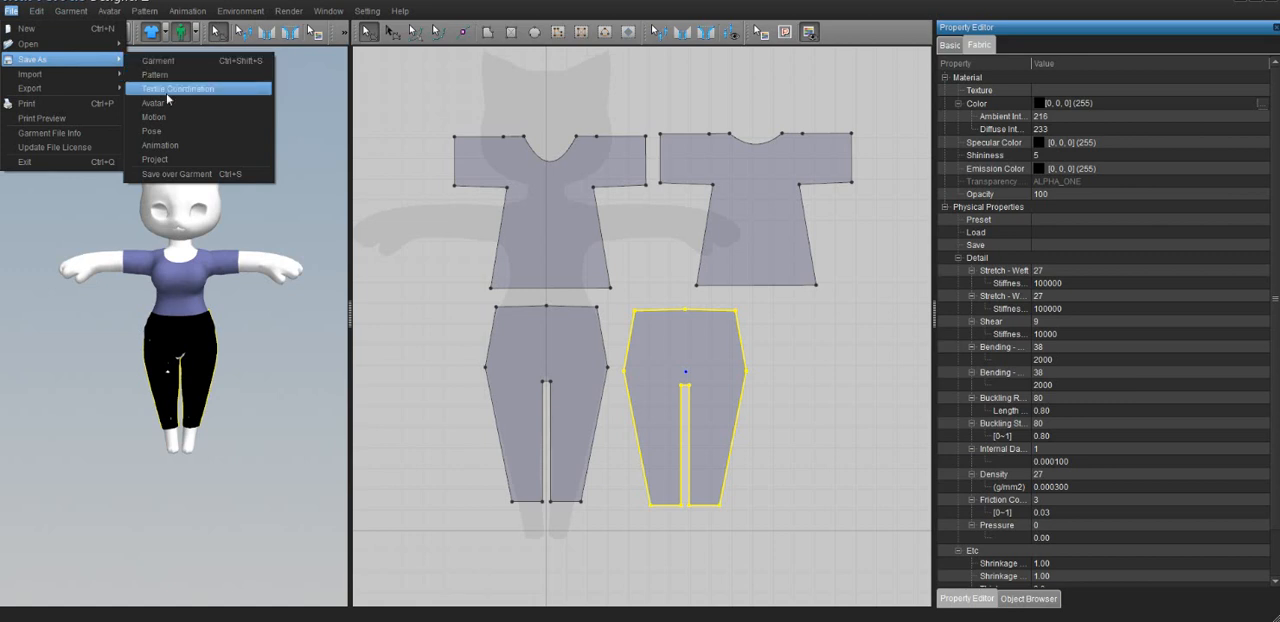
click(158, 159)
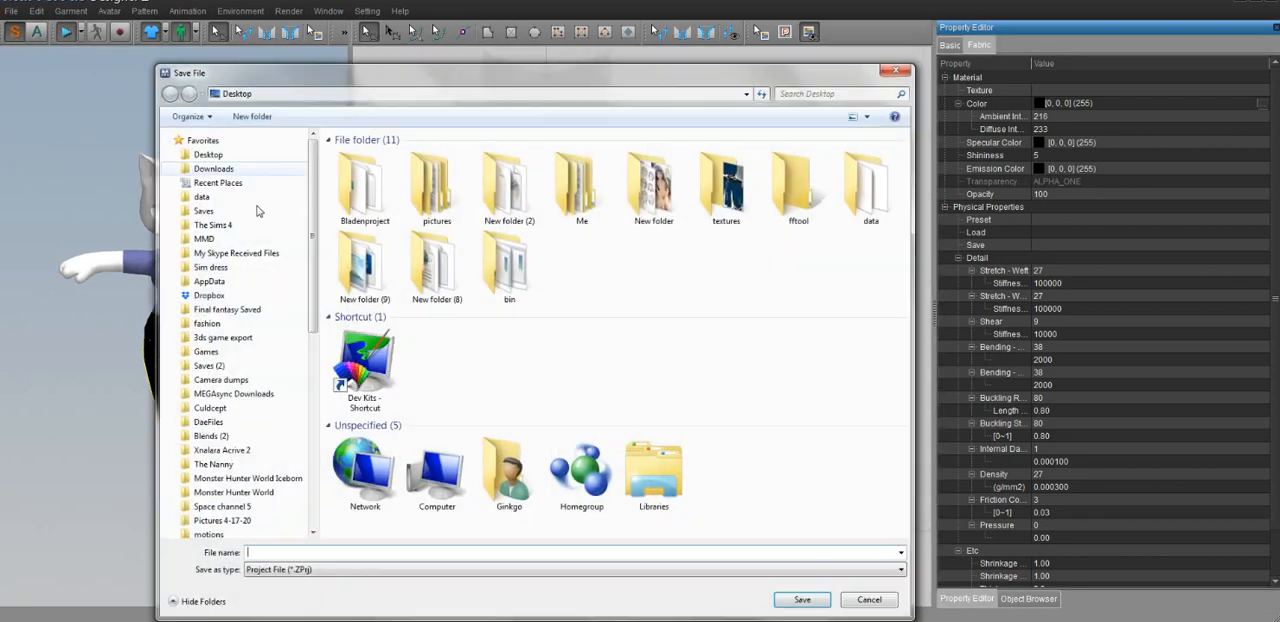
double_click(365, 190)
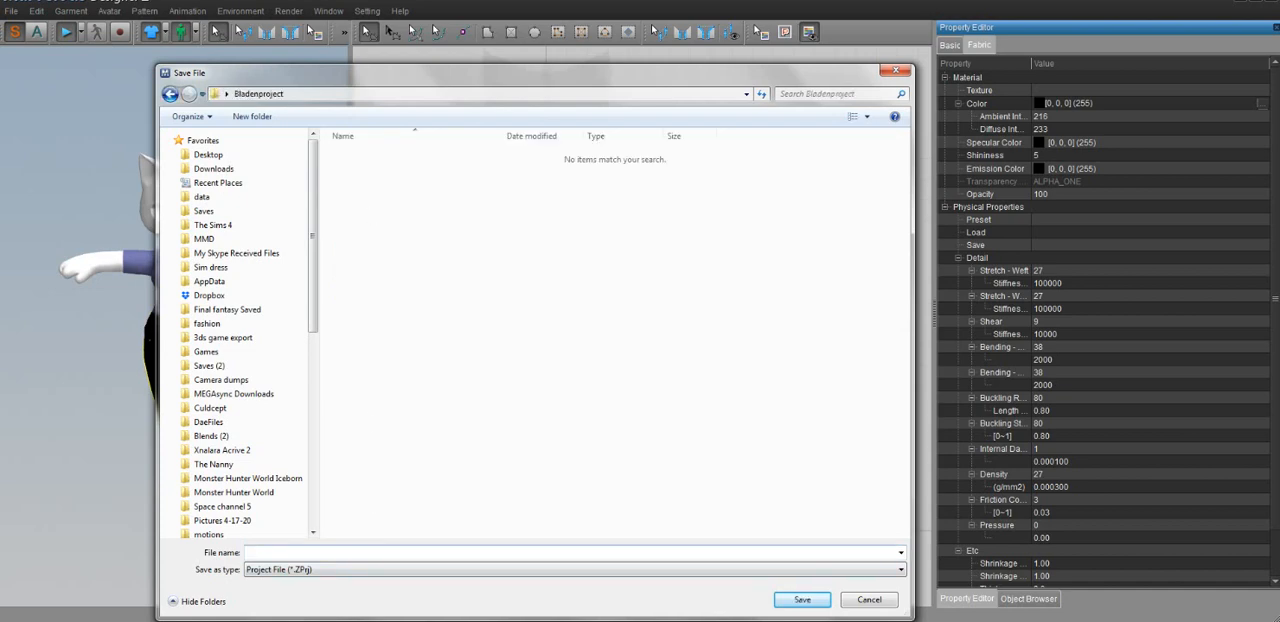
text(b)
key(BackSpace)
text(tut)
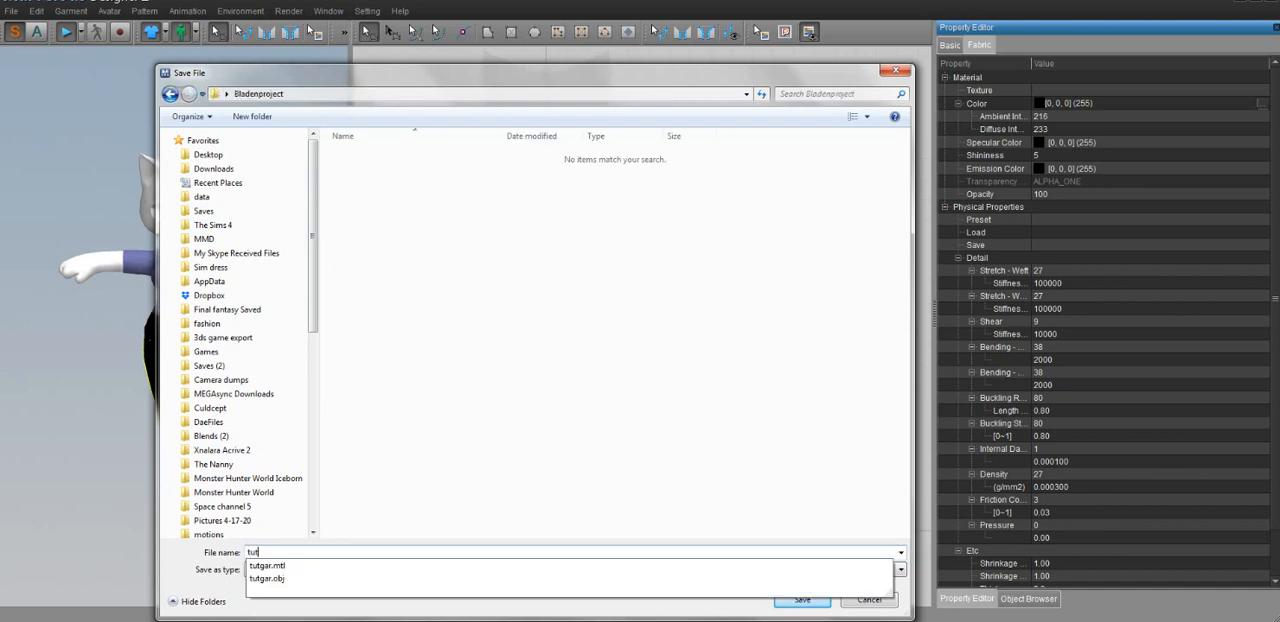
key(Return)
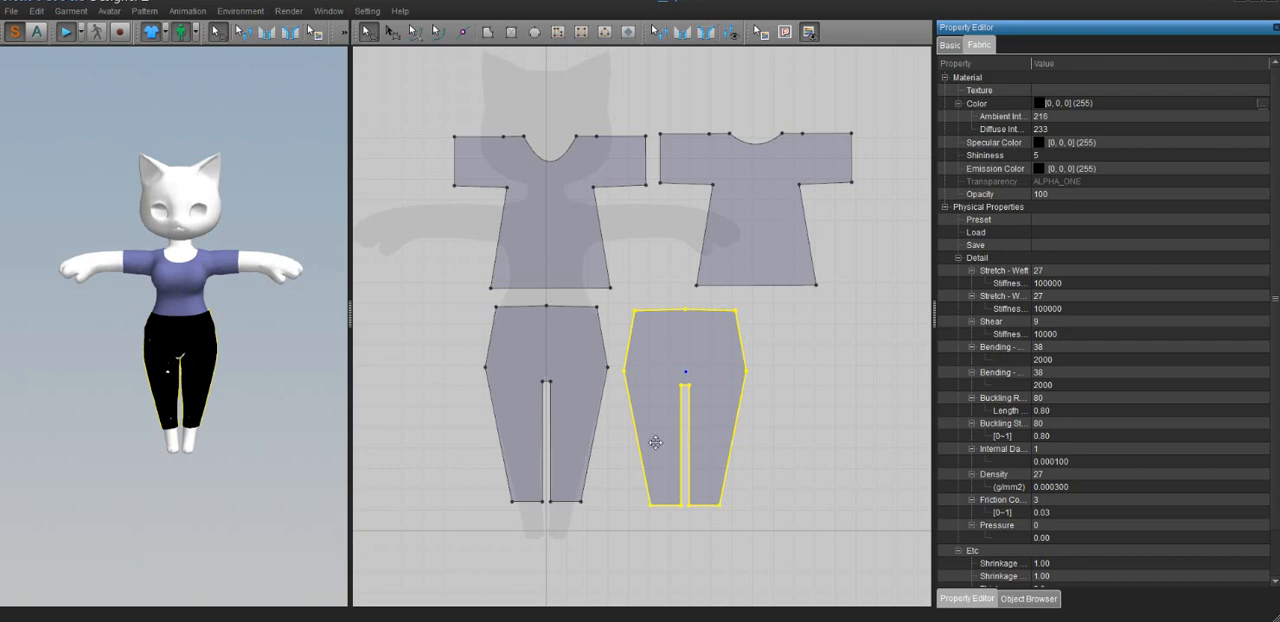